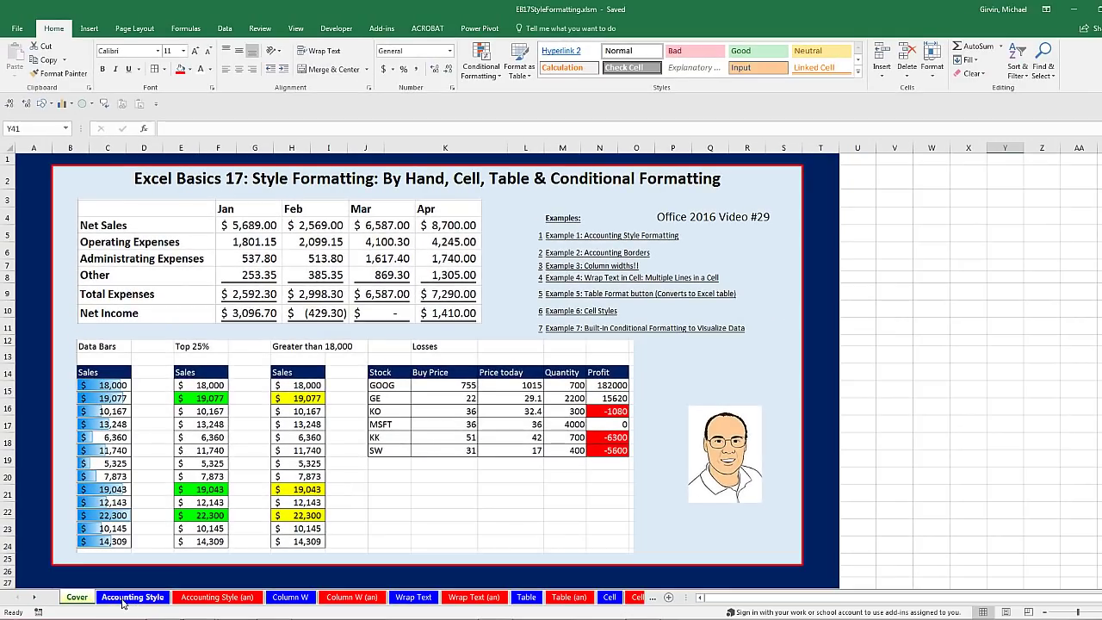
On the Accounting Style sheet, bold the month headers B3:E3 and row labels A4:A9, and indent the expense labels A5:A7 one level.
left_click(123, 599)
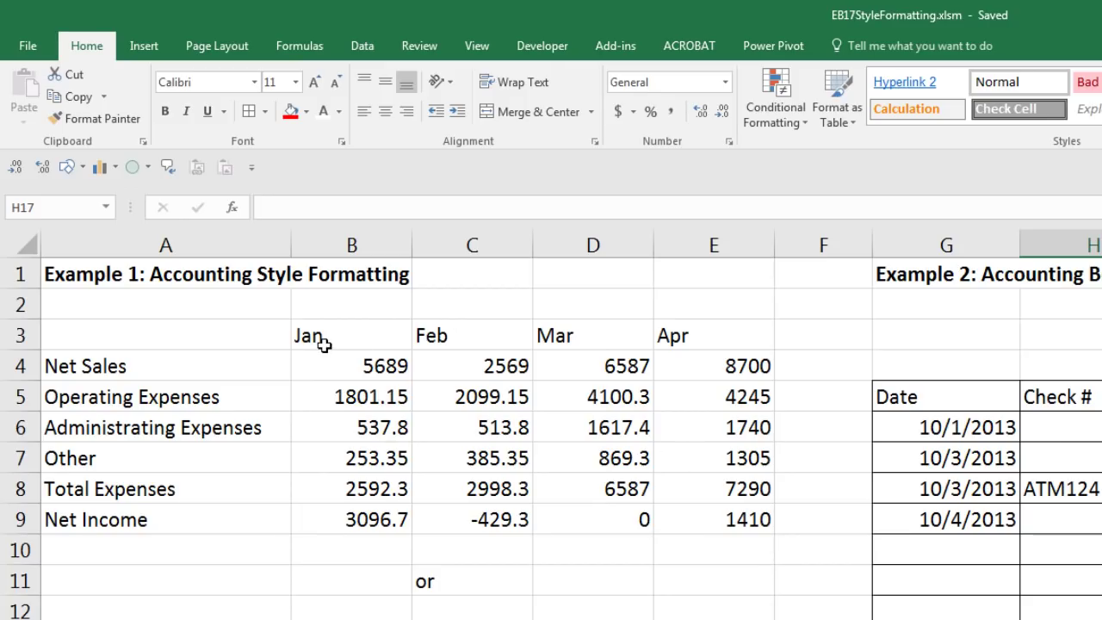
left_click_drag(321, 336, 694, 334)
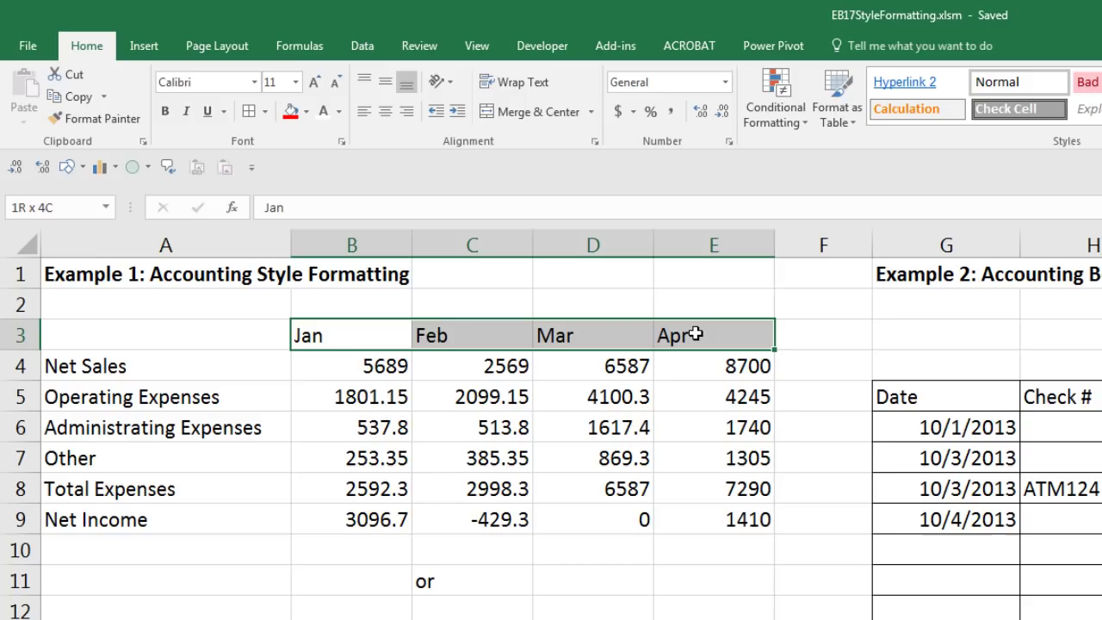
key("ctrl")
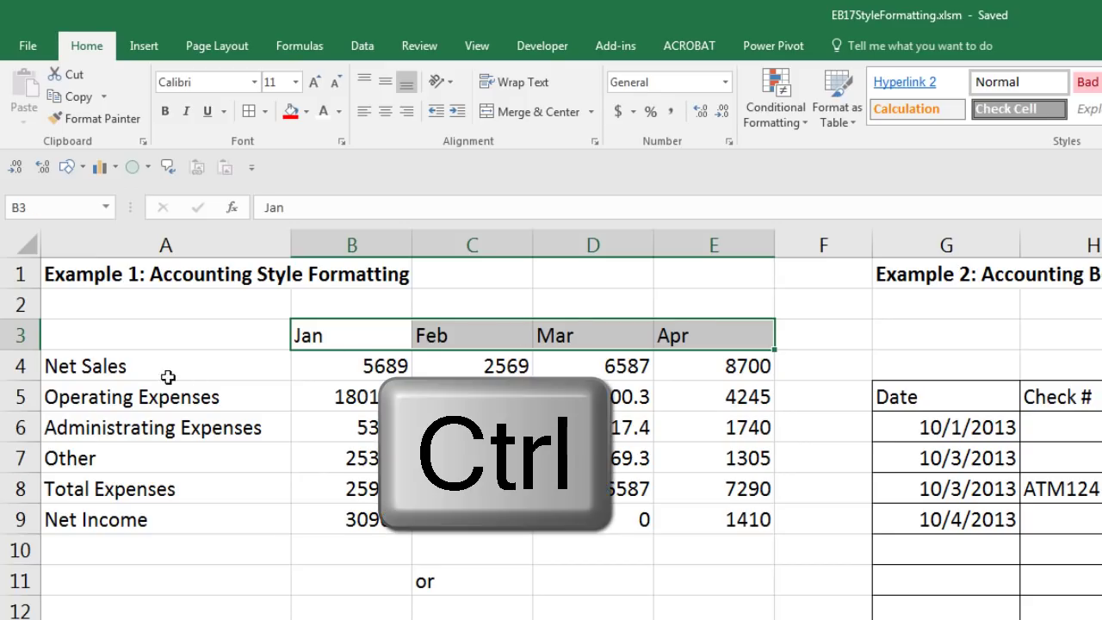
left_click_drag(136, 366, 137, 513)
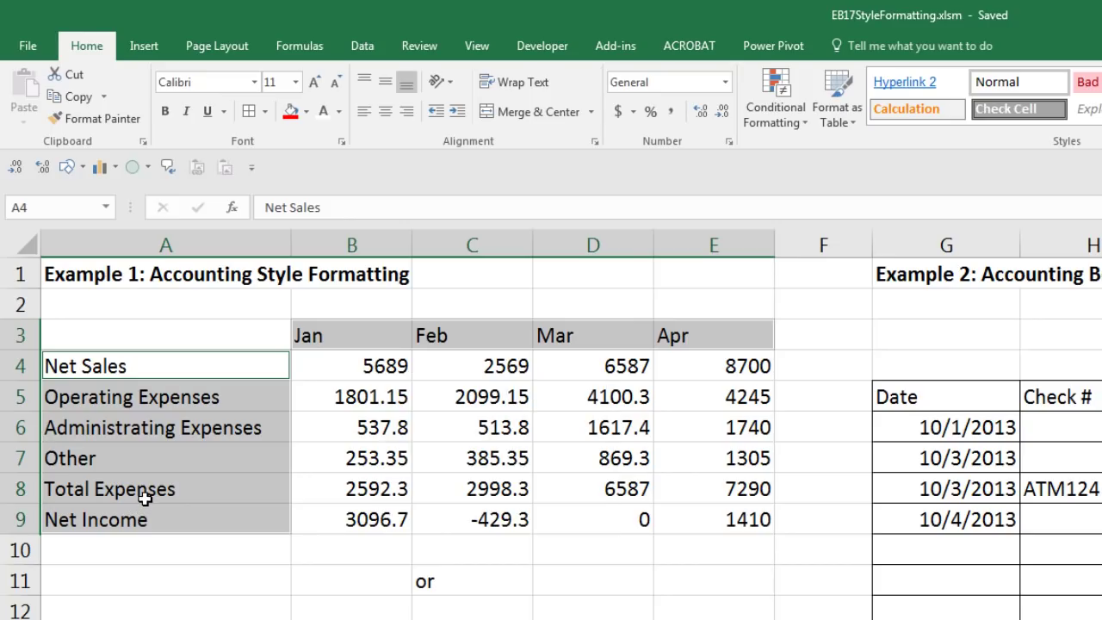
key("ctrl+b")
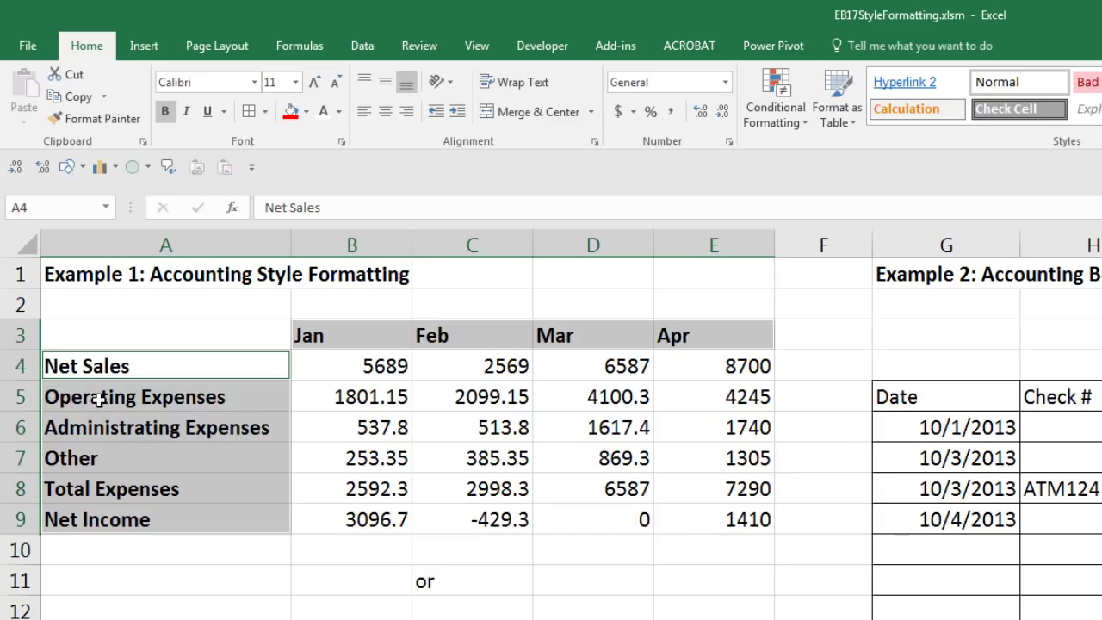
left_click_drag(100, 399, 112, 461)
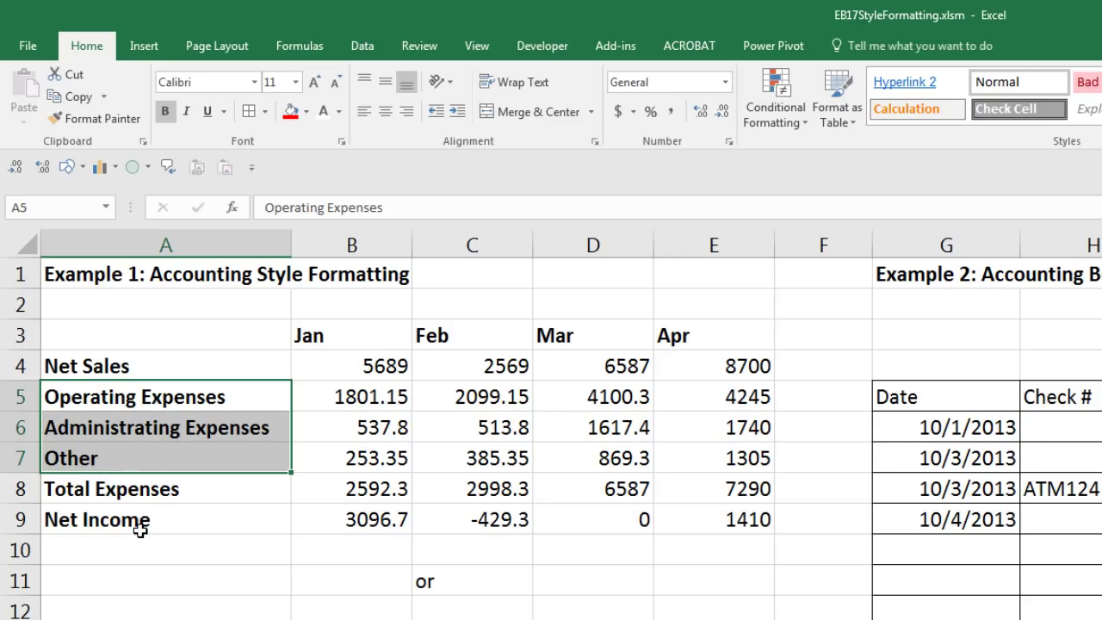
left_click(457, 113)
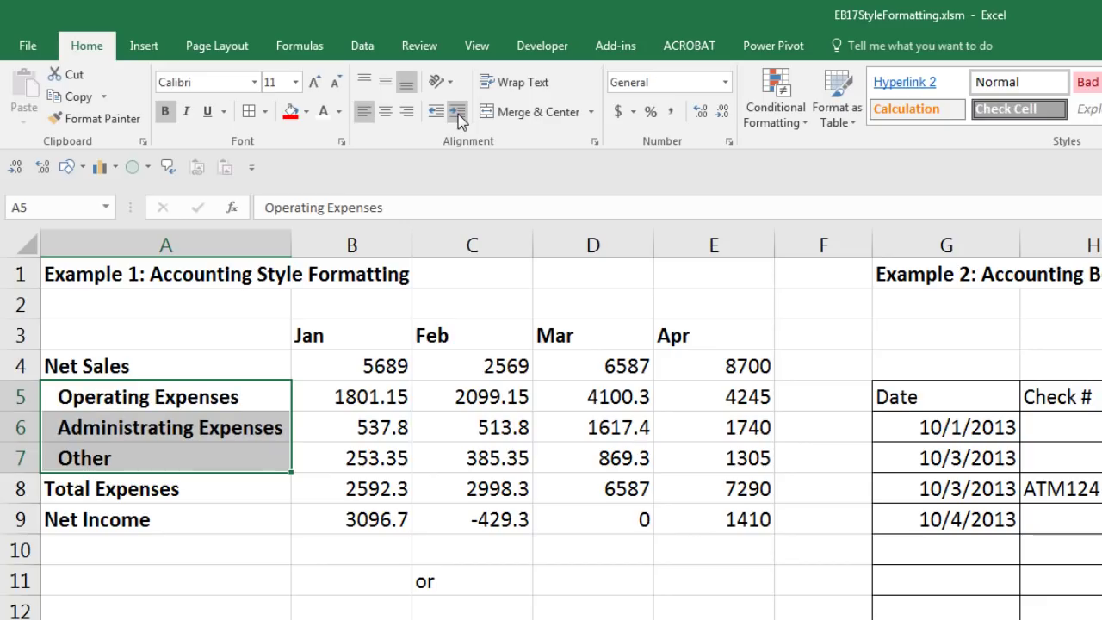
Format the amounts in B4:E9 as Currency with the $ symbol and two decimal places.
left_click(383, 367)
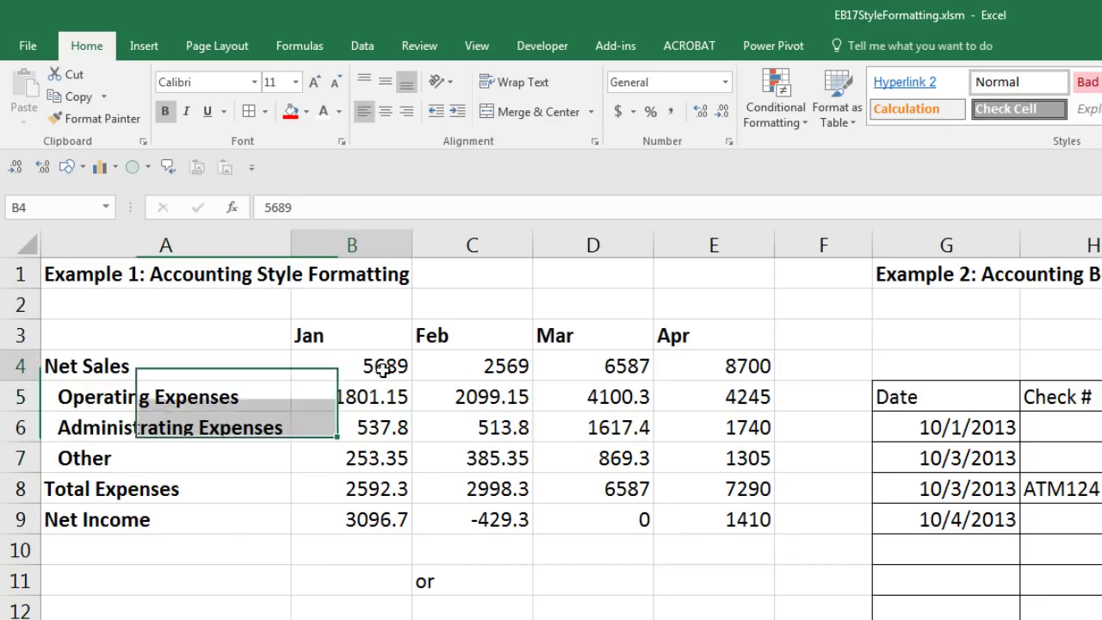
mouse_move(383, 367)
left_mouse_down()
mouse_move(654, 423)
mouse_move(715, 491)
mouse_move(717, 519)
left_mouse_up()
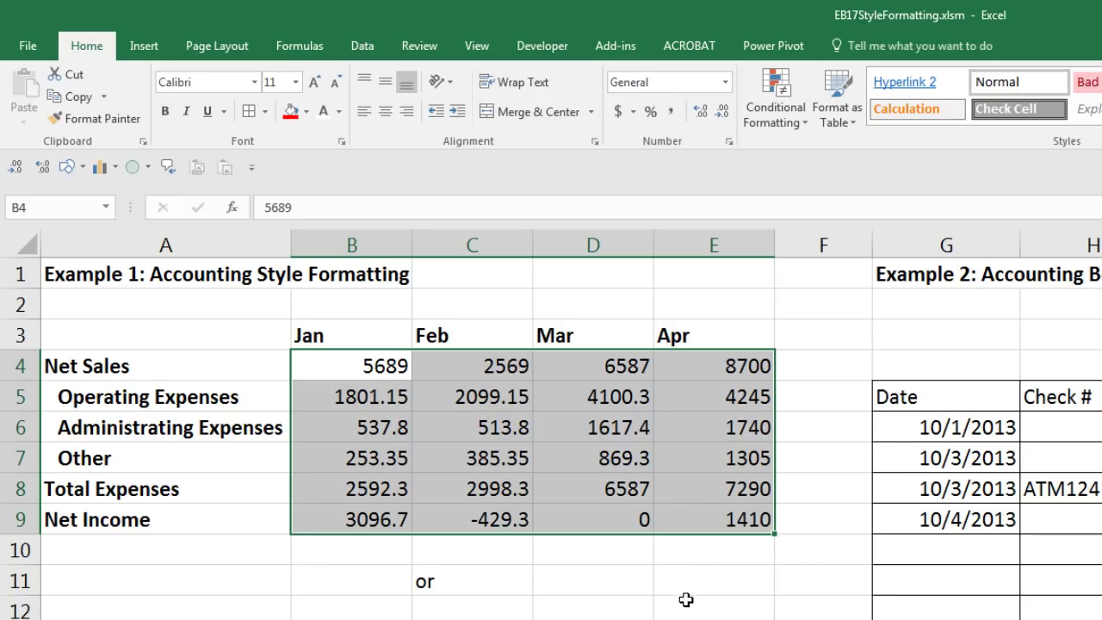
key("ctrl+1")
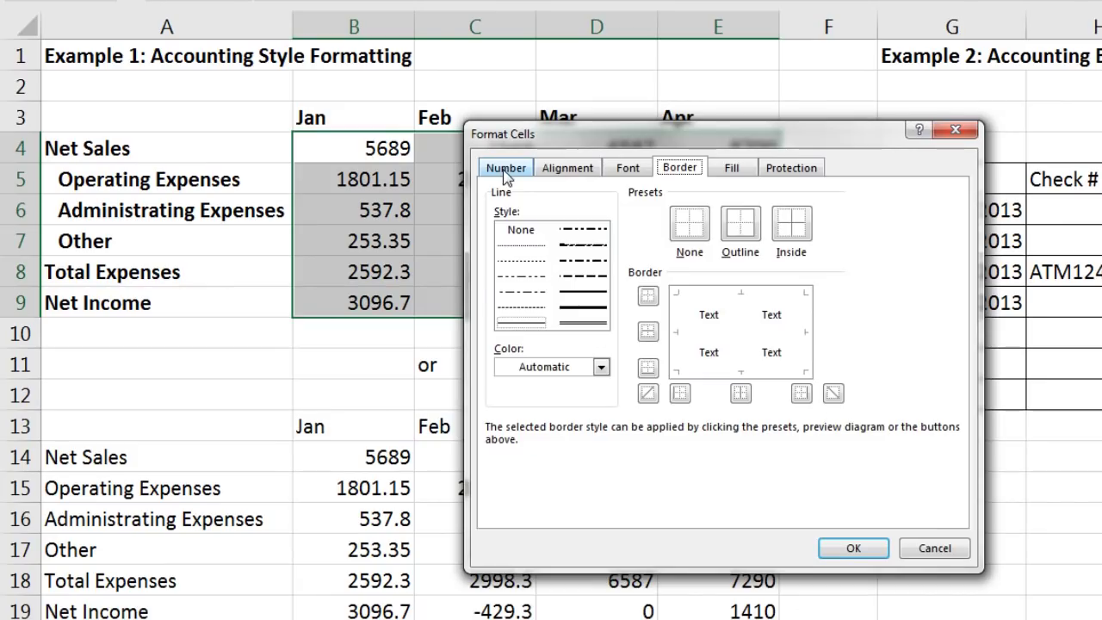
left_click(504, 240)
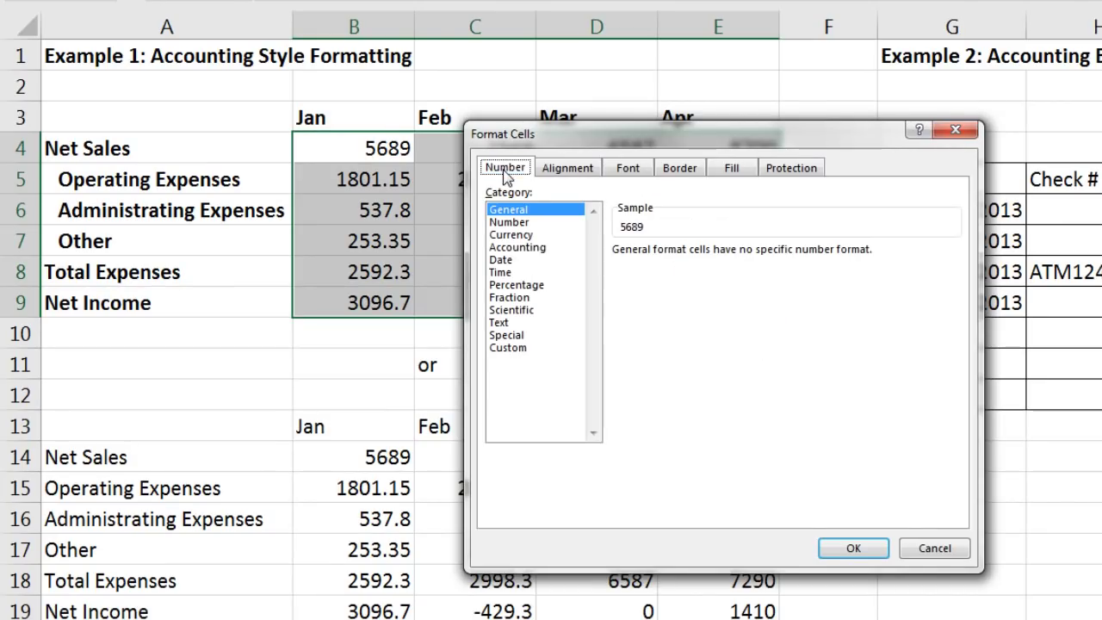
left_click(520, 235)
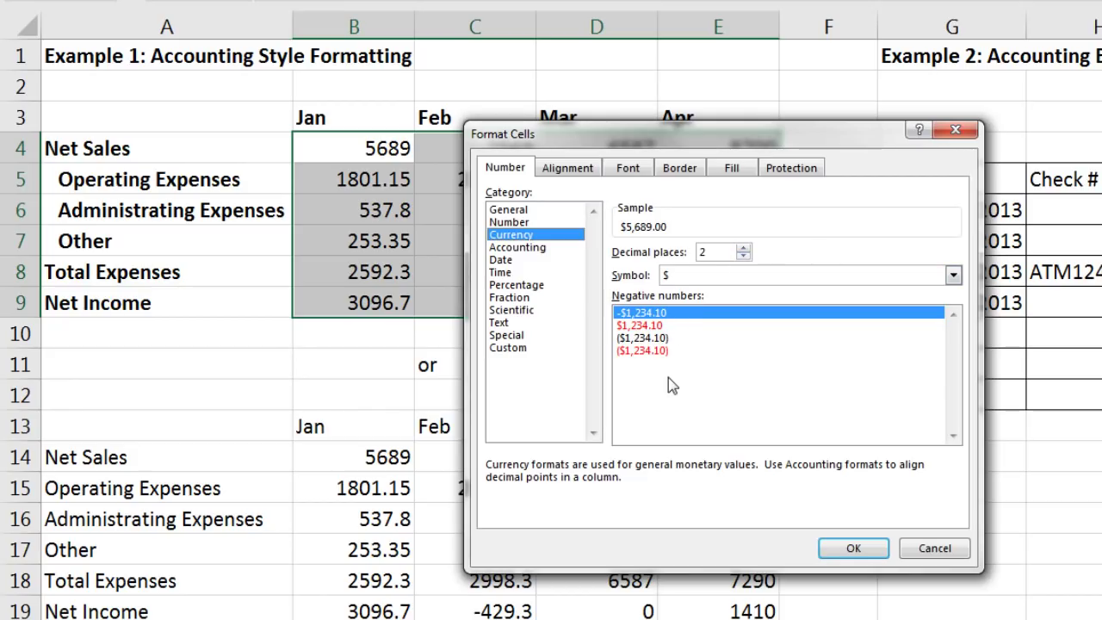
left_click(853, 549)
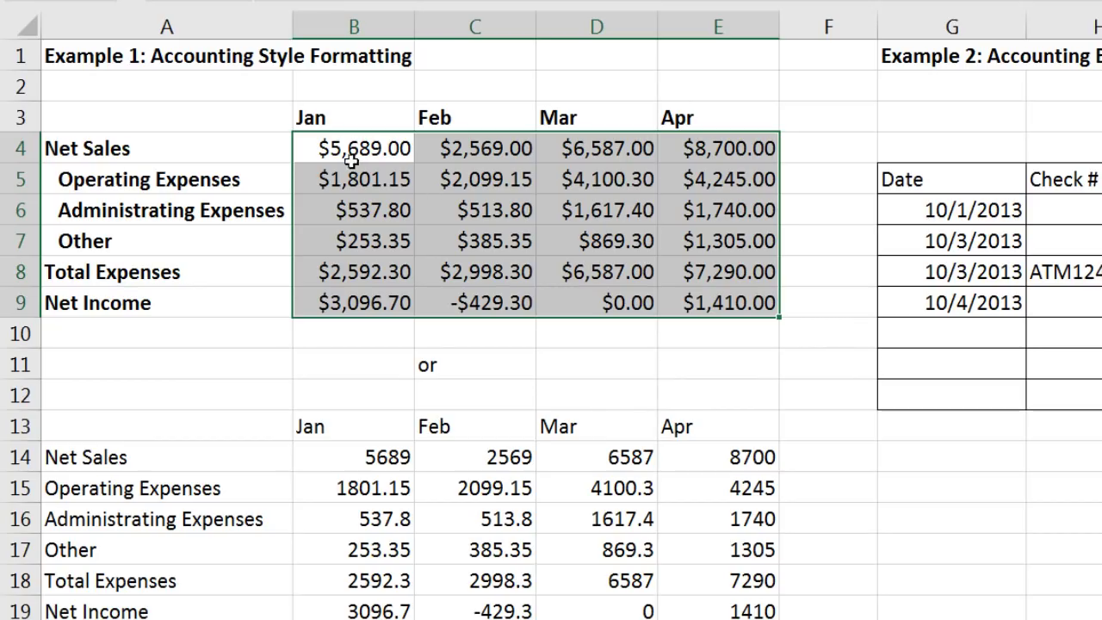
Set the currency symbol to None for the Operating, Administrating and Other expense amounts in B5:E7.
left_click_drag(332, 148, 680, 147)
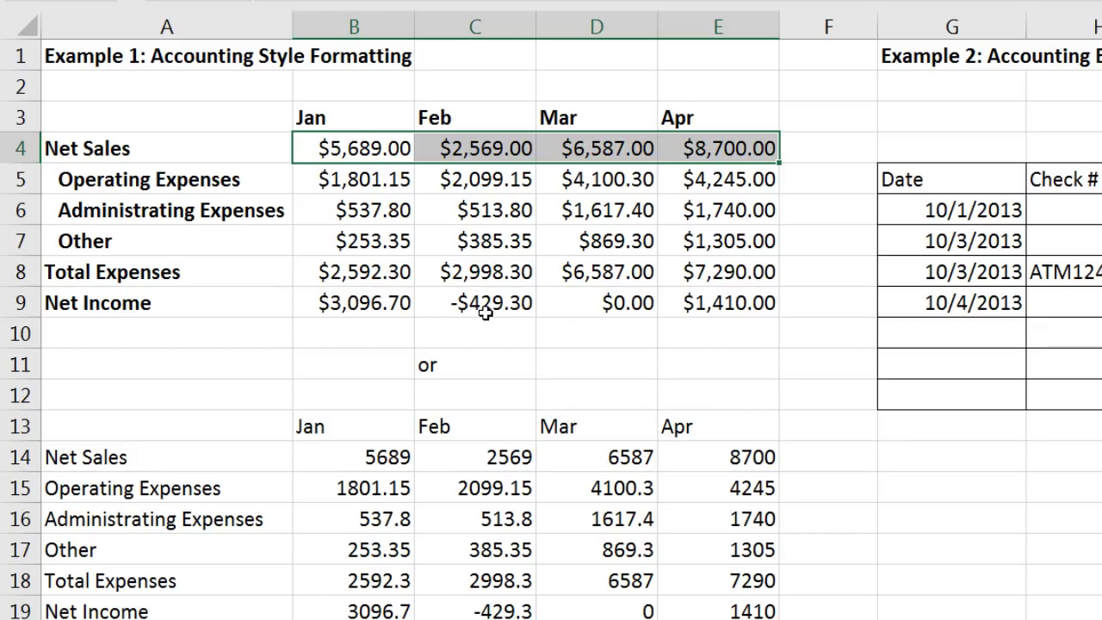
left_click_drag(325, 179, 717, 234)
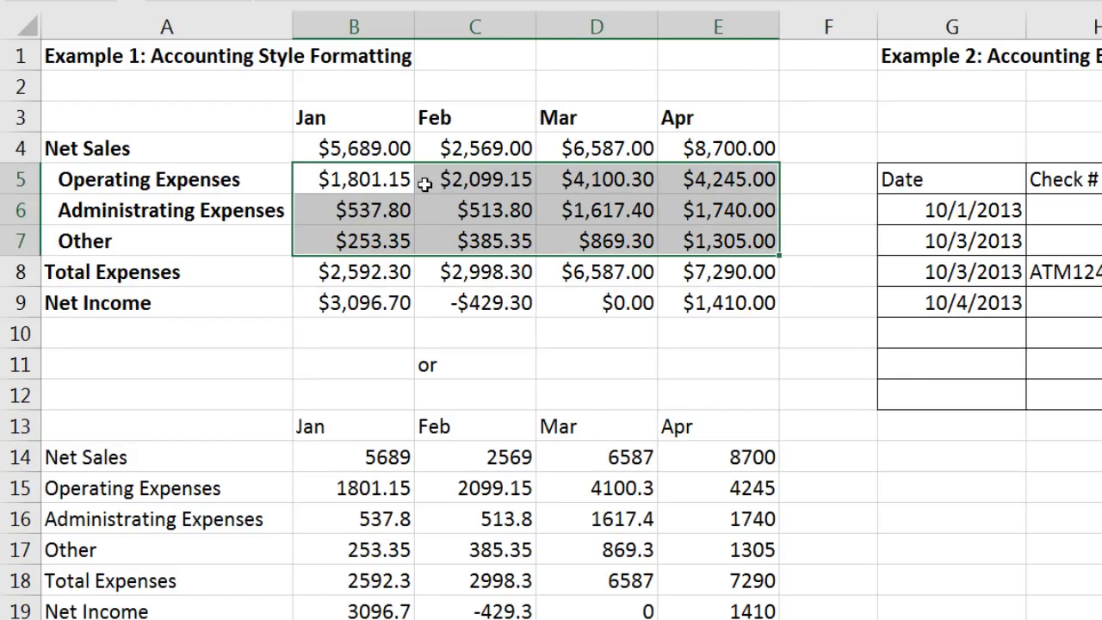
key("ctrl+1")
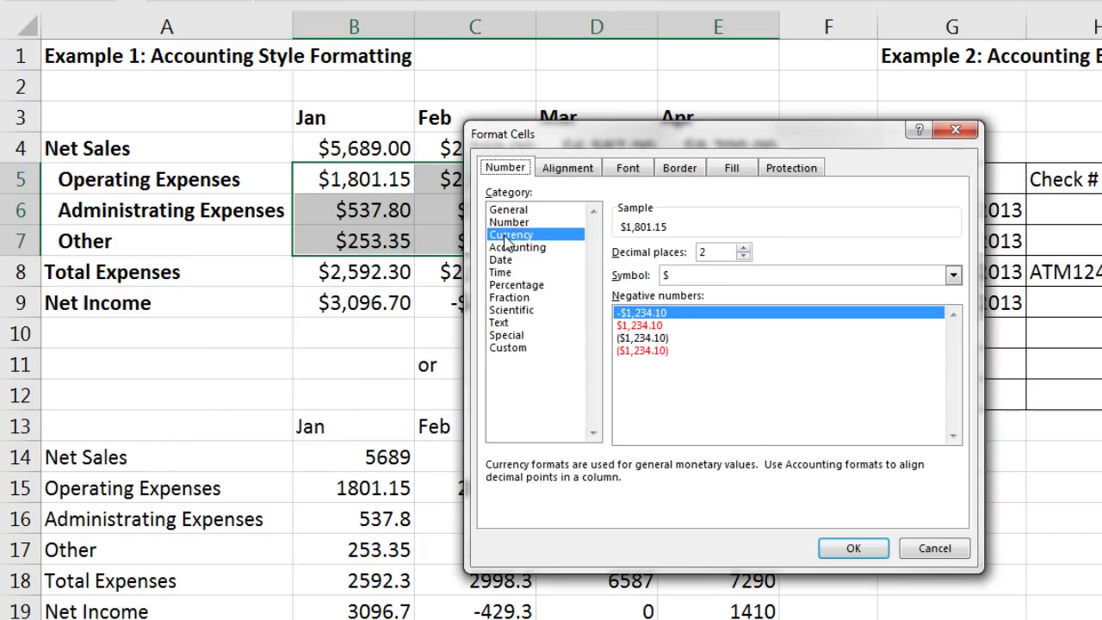
left_click(697, 279)
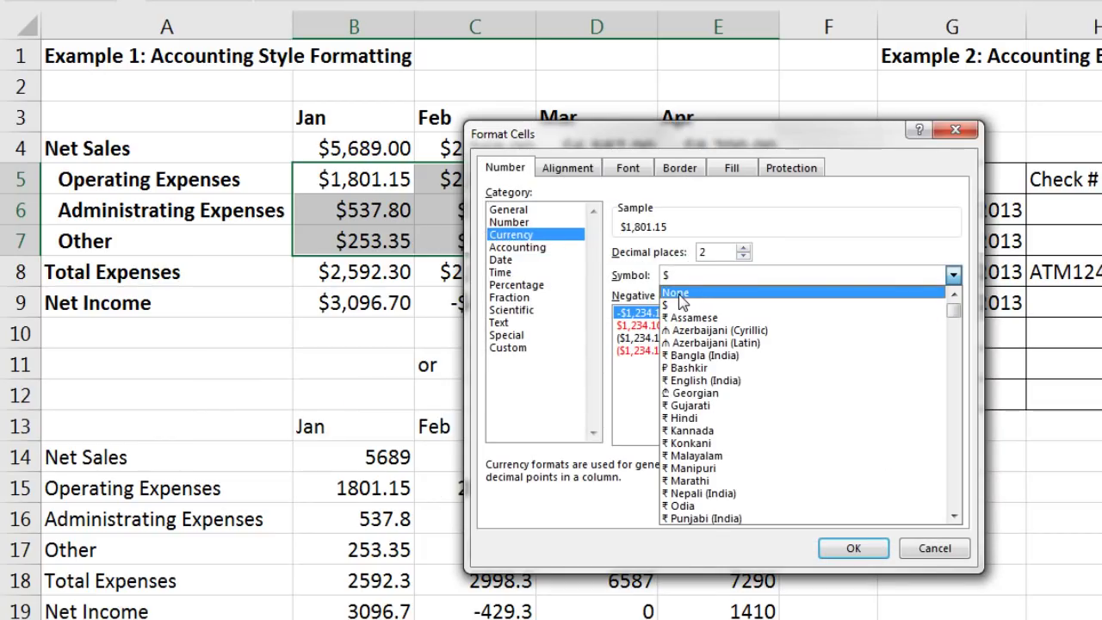
left_click(676, 293)
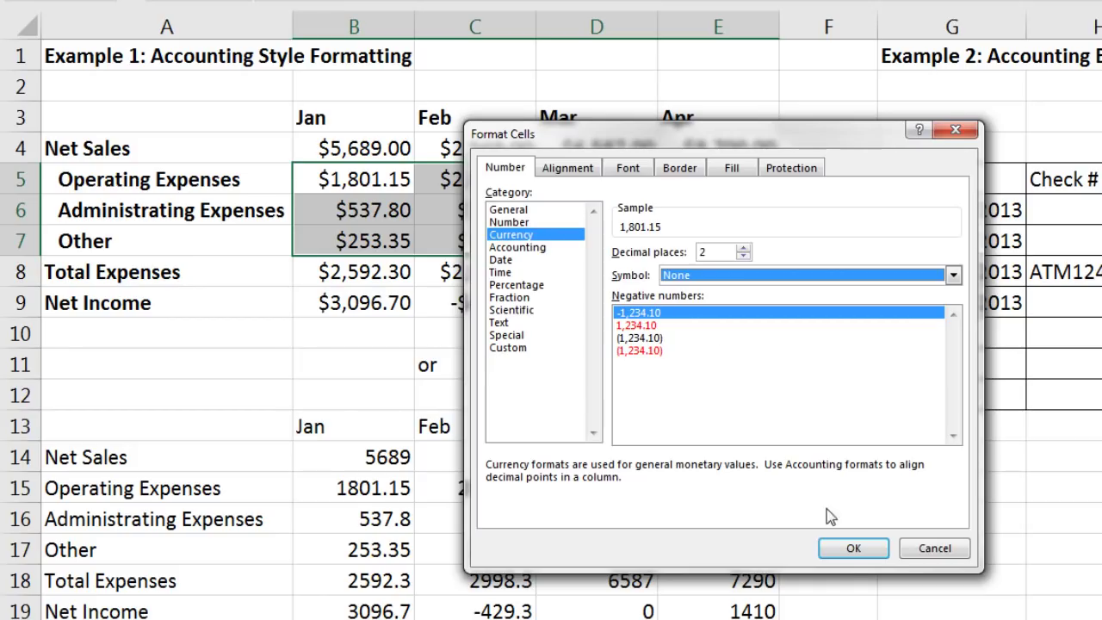
left_click(852, 557)
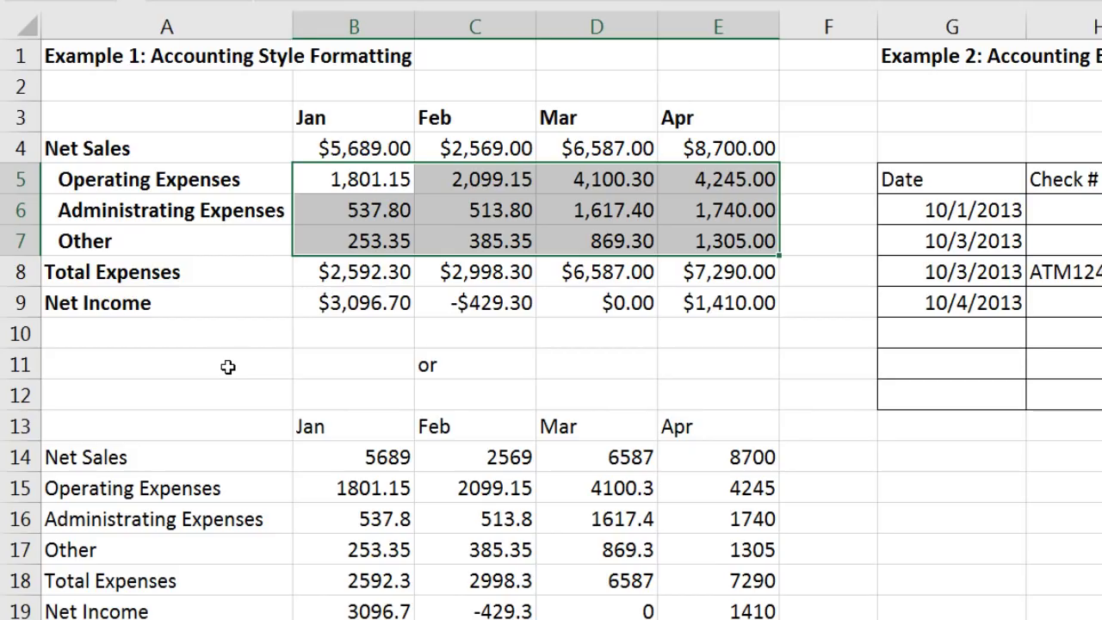
left_click(228, 367)
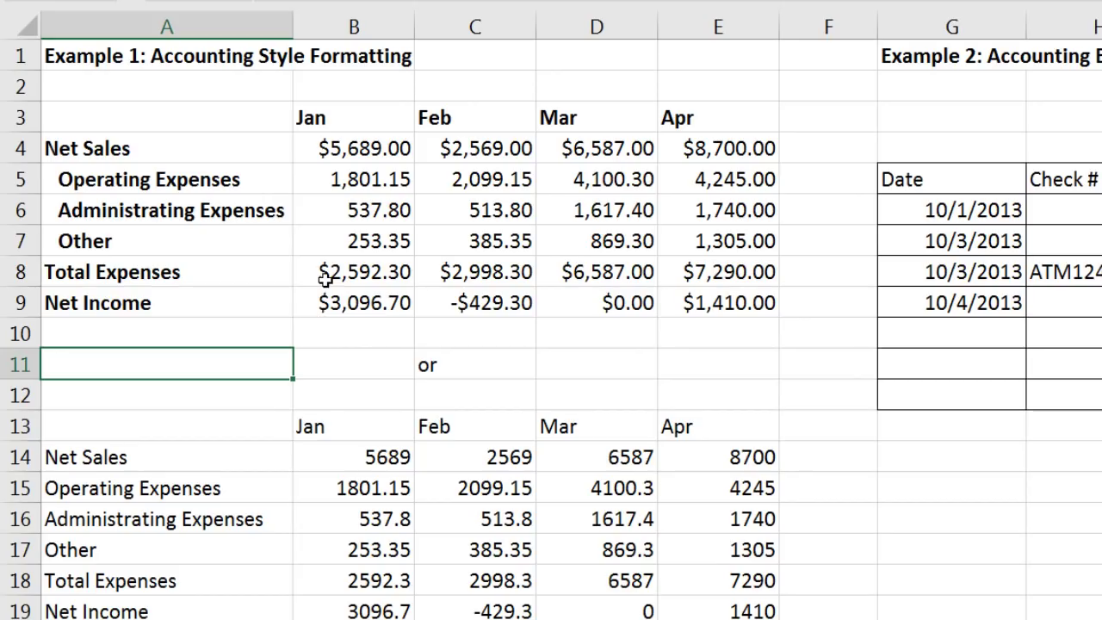
Enter an AutoSum formula, =SUM(B5:B7), in the January Total Expenses cell B8.
left_click_drag(314, 272, 751, 260)
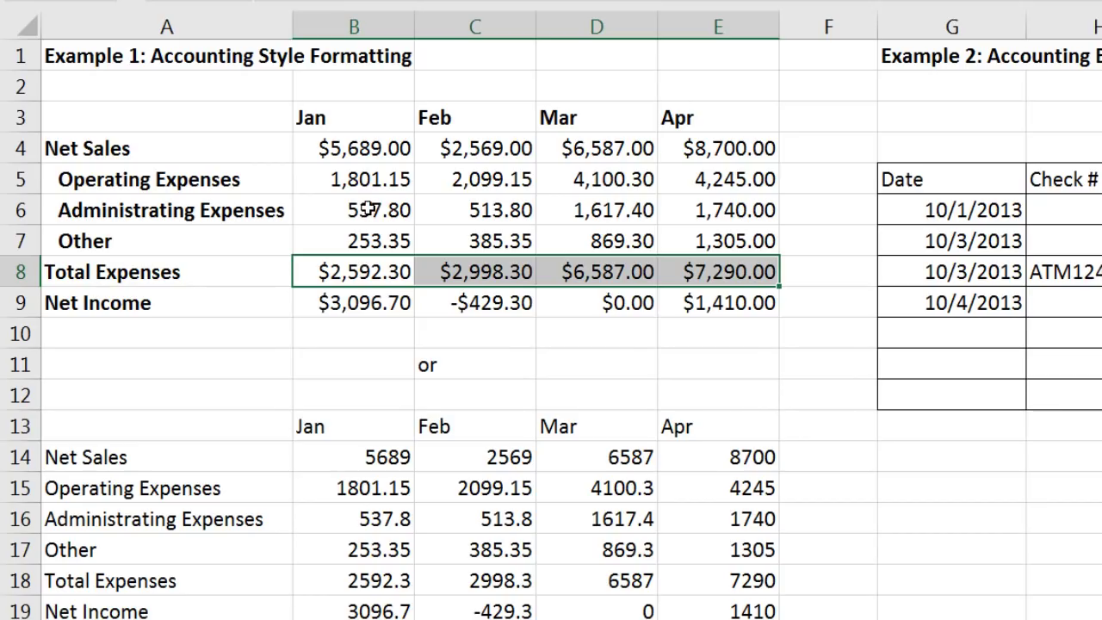
left_click(366, 271)
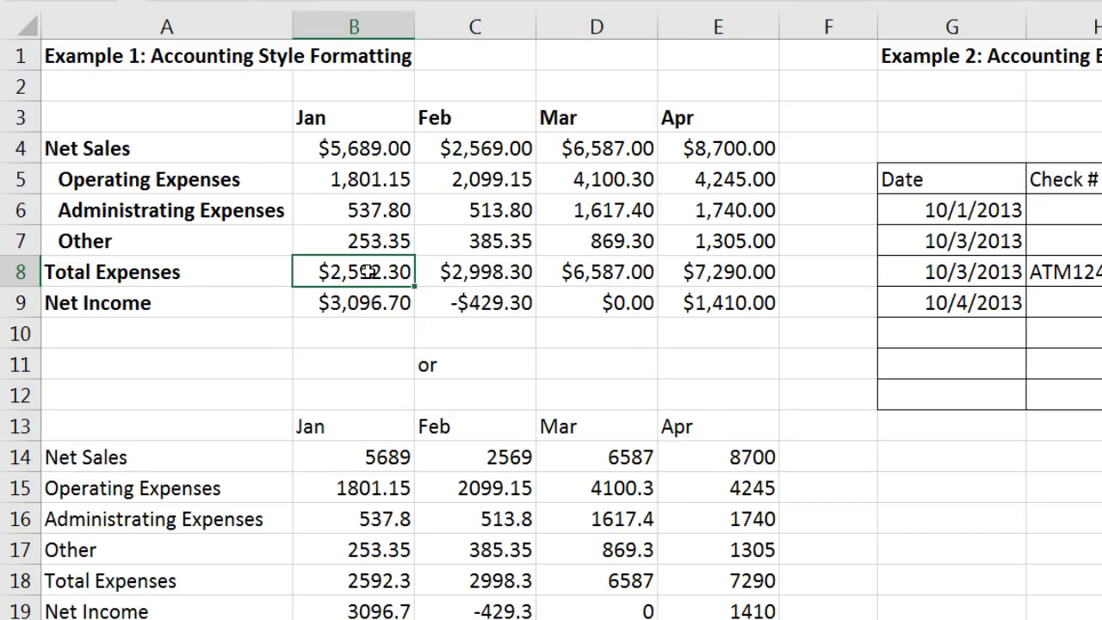
key("alt+equal")
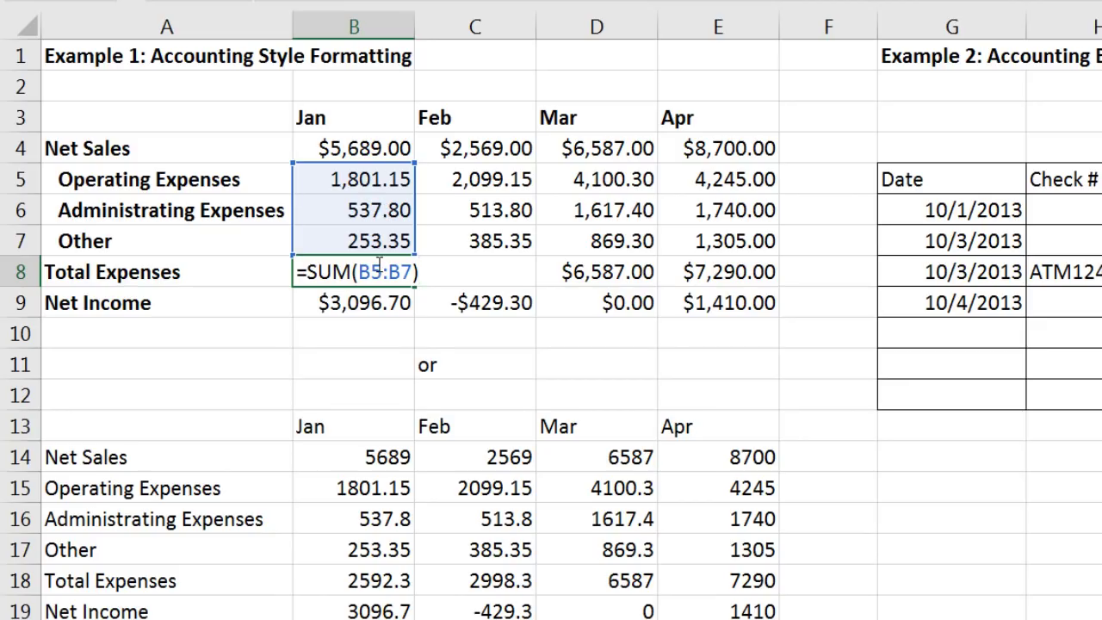
key("ctrl+Return")
Examine the formula behind January's Net Income in cell B9 without changing it.
left_click_drag(367, 314, 752, 295)
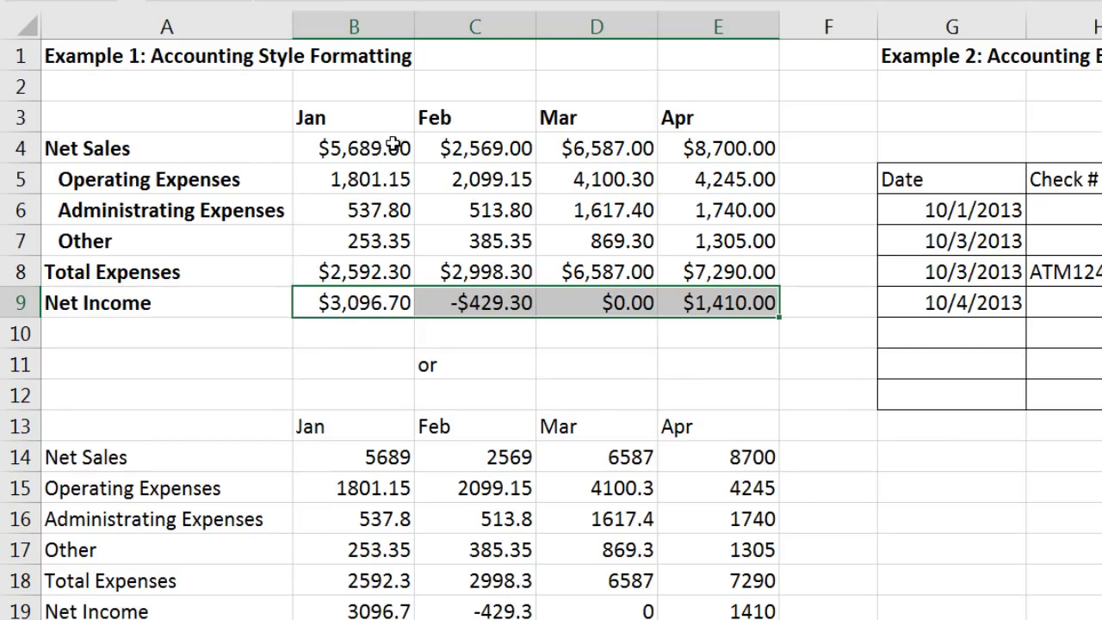
left_click(370, 302)
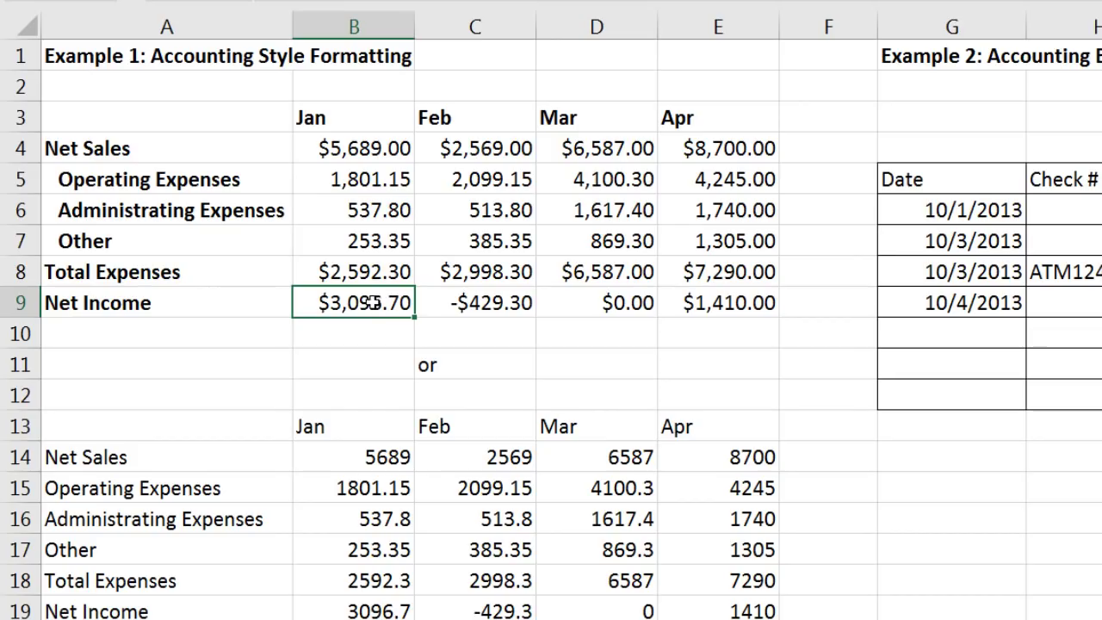
key("F2")
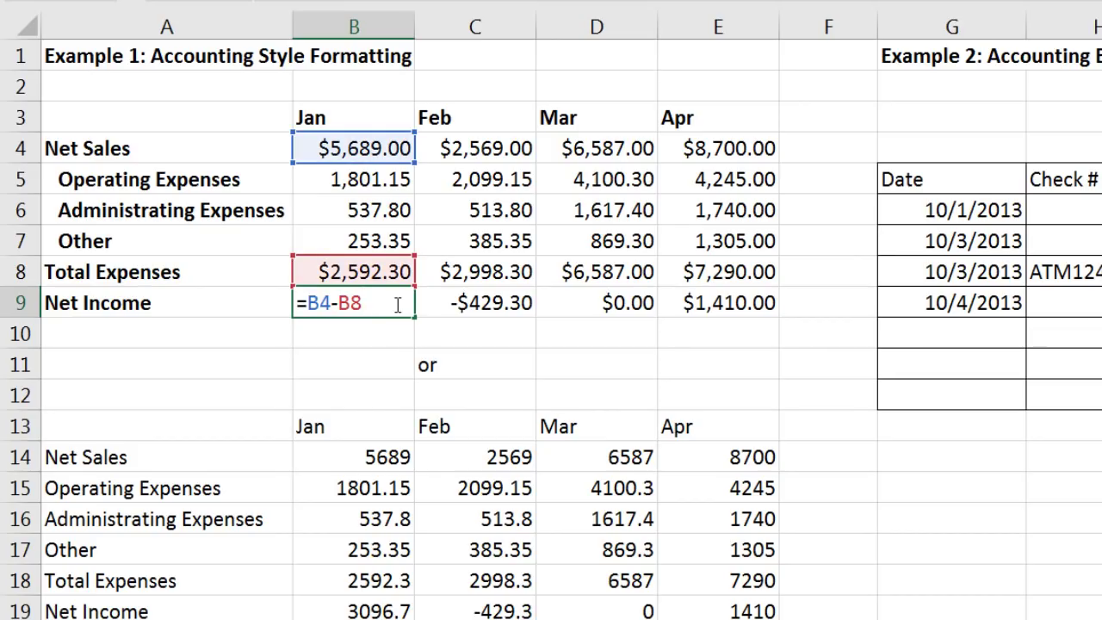
key("Escape")
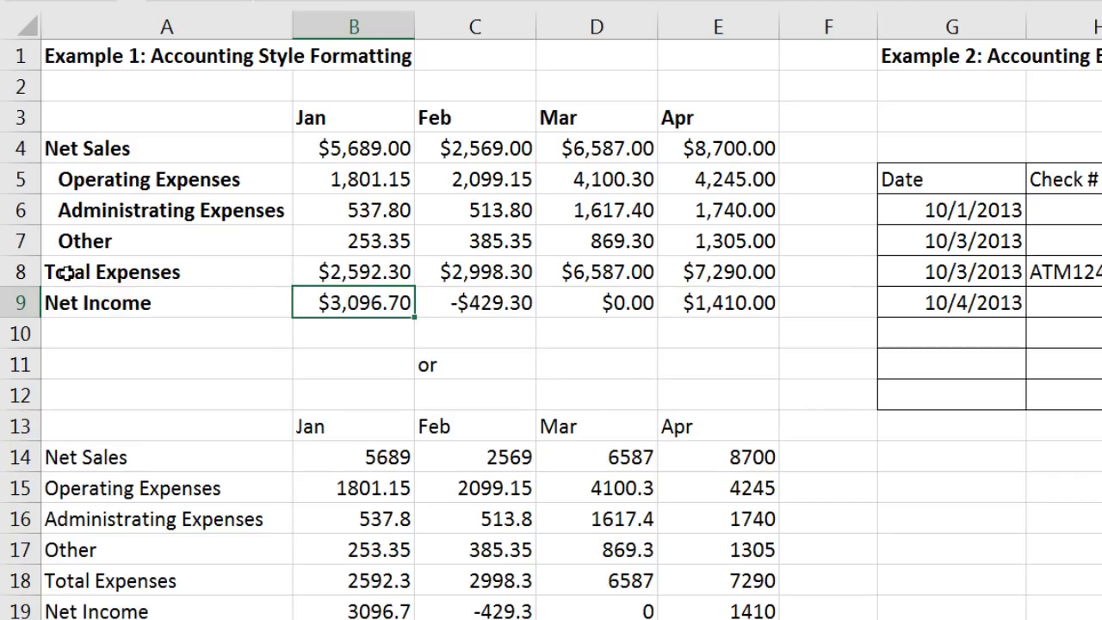
Add a medium-weight solid line as top and bottom borders to the Total Expenses row, A8:E8.
left_click_drag(67, 272, 728, 272)
key("ctrl+1")
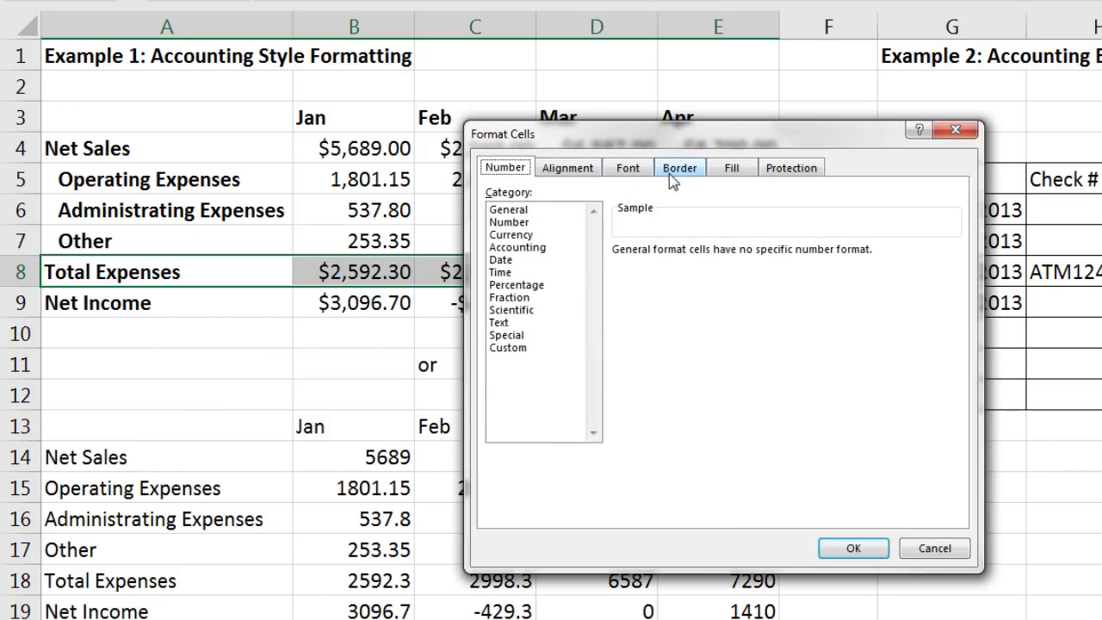
left_click(688, 170)
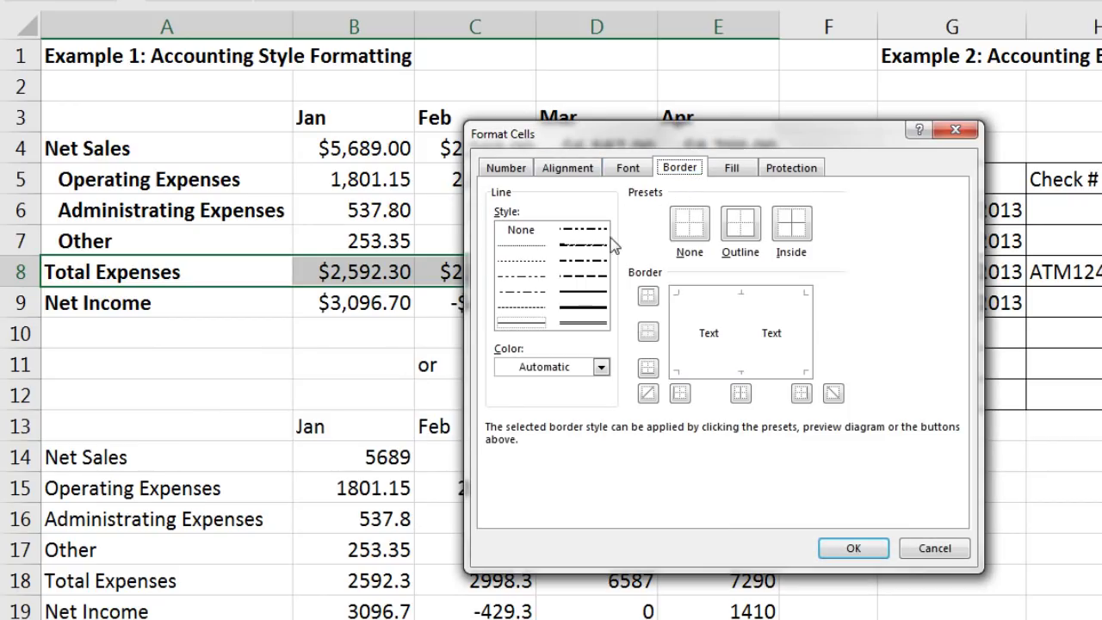
left_click(583, 297)
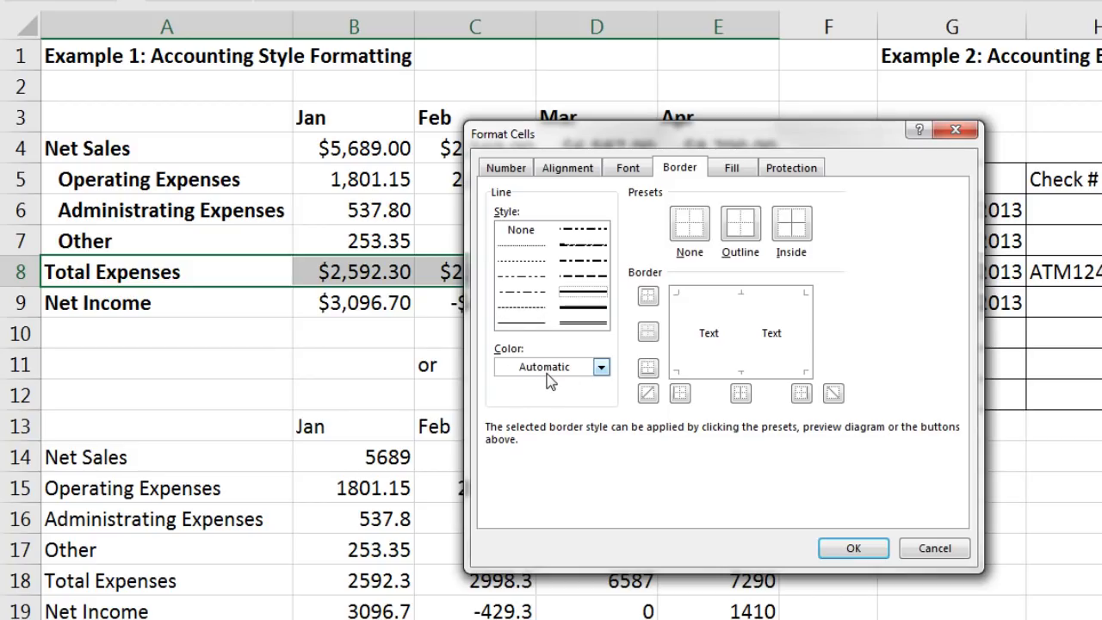
left_click(718, 298)
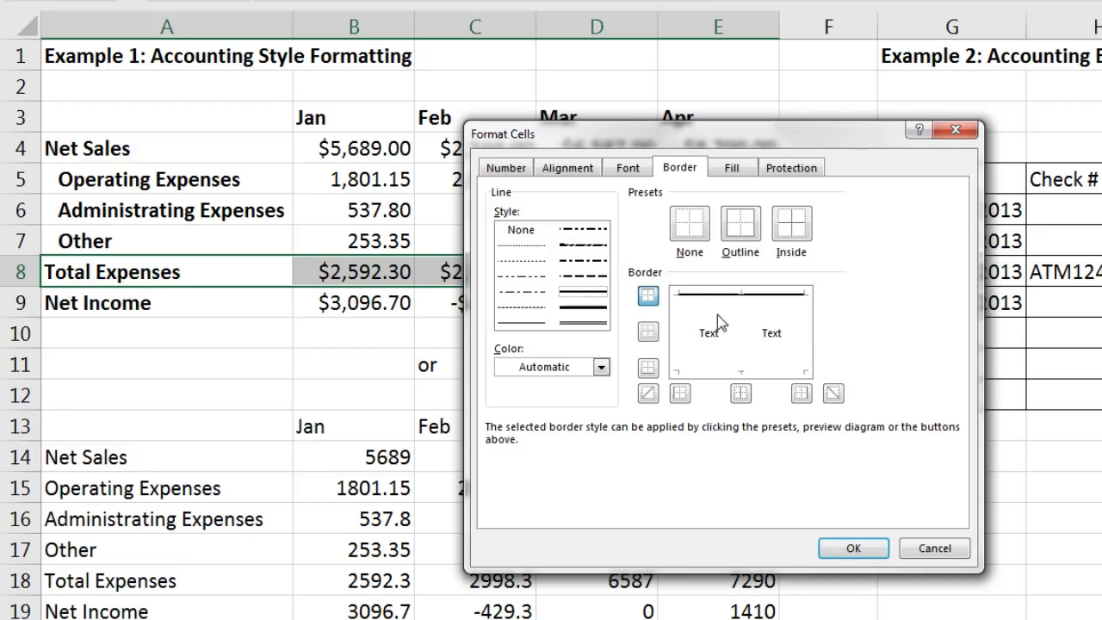
left_click(721, 327)
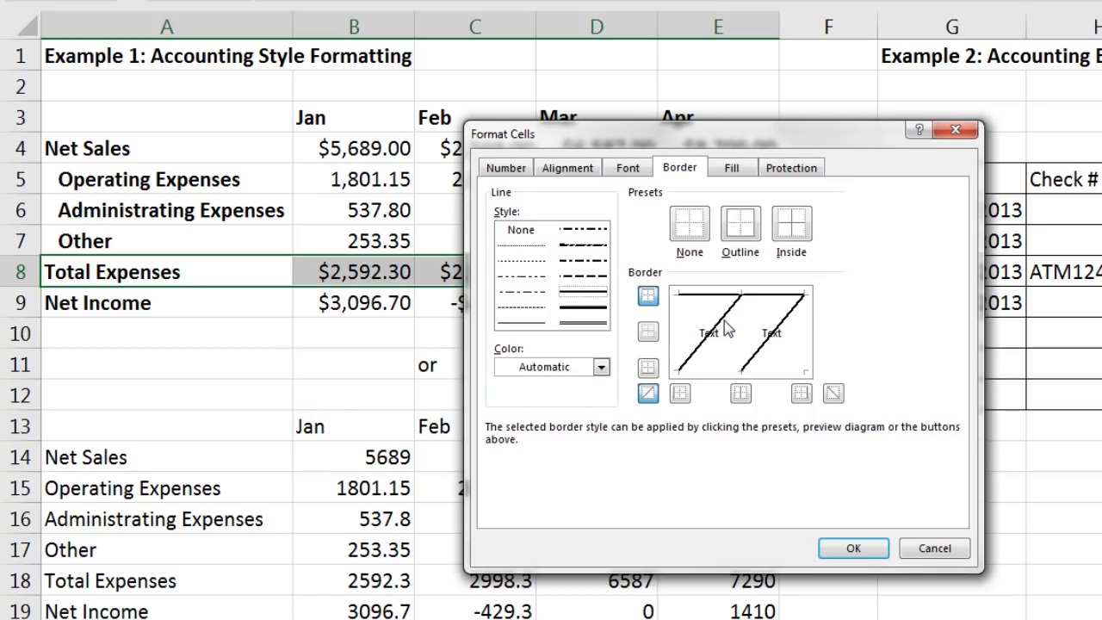
left_click(728, 319)
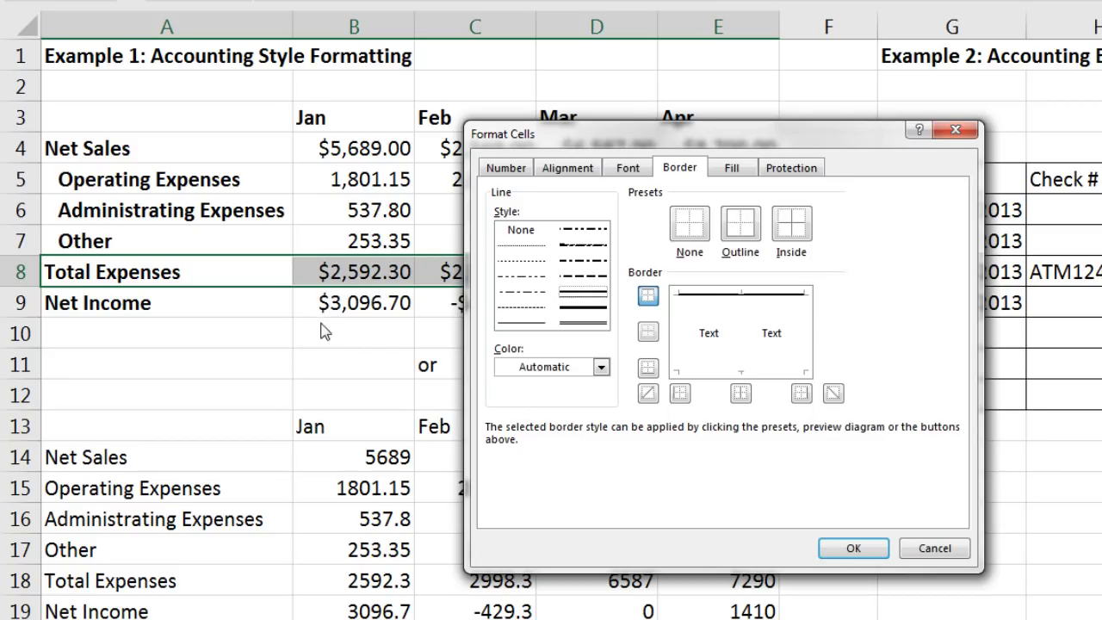
left_click(712, 379)
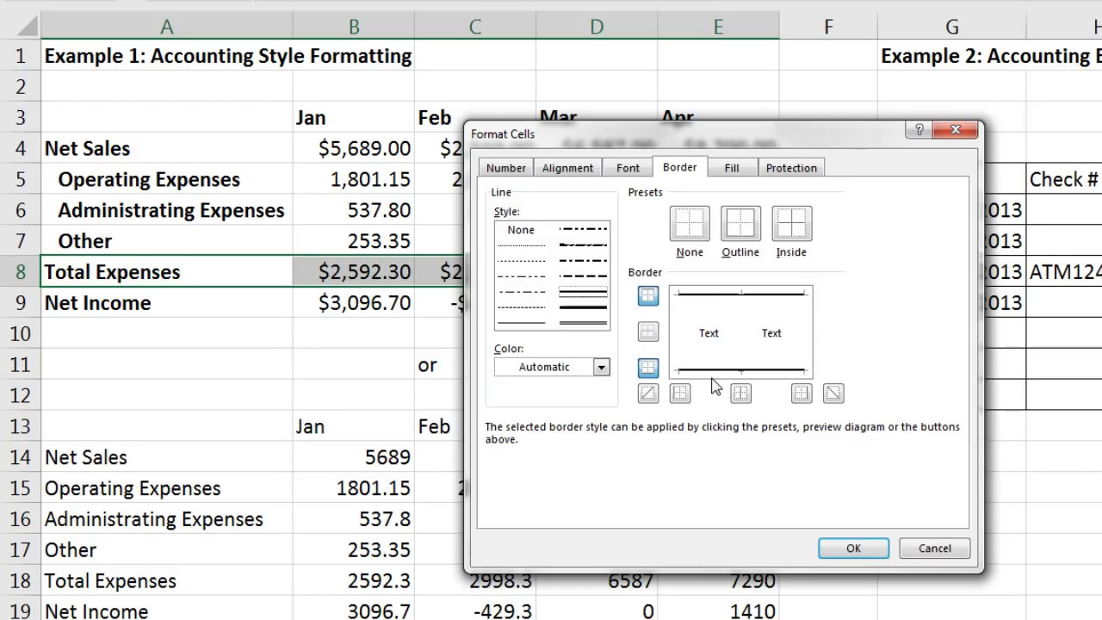
left_click(853, 548)
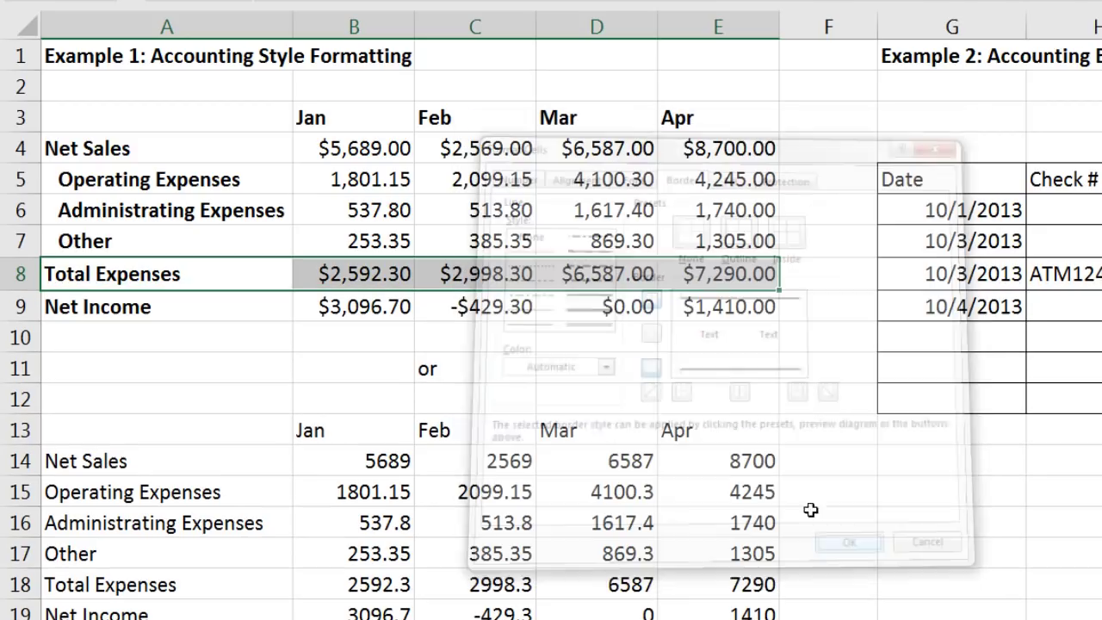
Examine the formulas behind January's Total Expenses in B8 and Net Income in B9 without changing them.
left_click(729, 380)
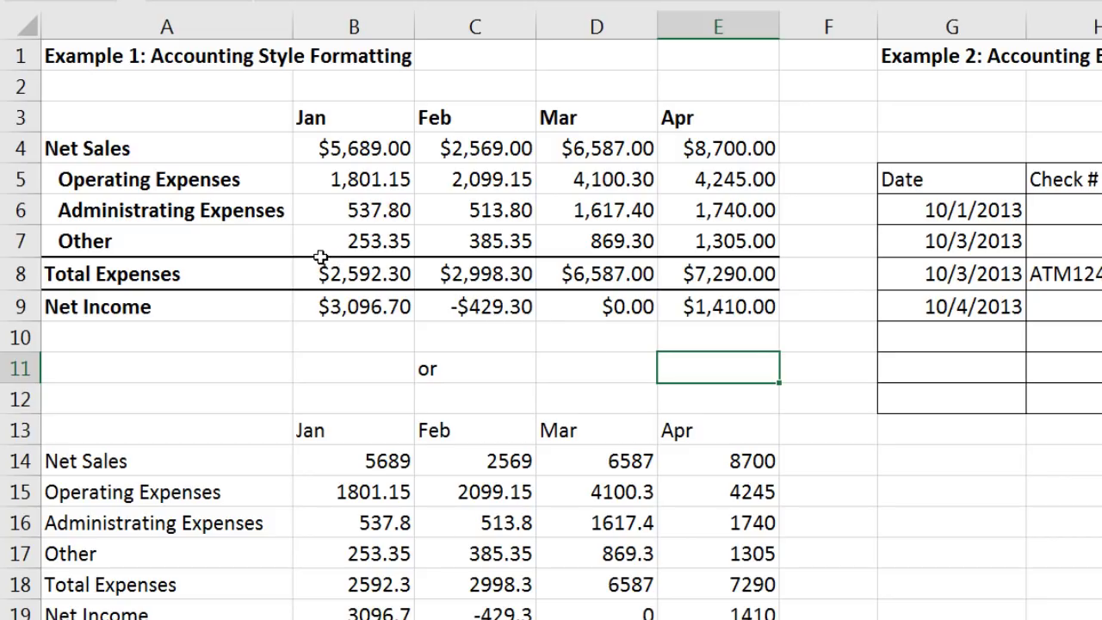
double_click(376, 273)
key("Escape")
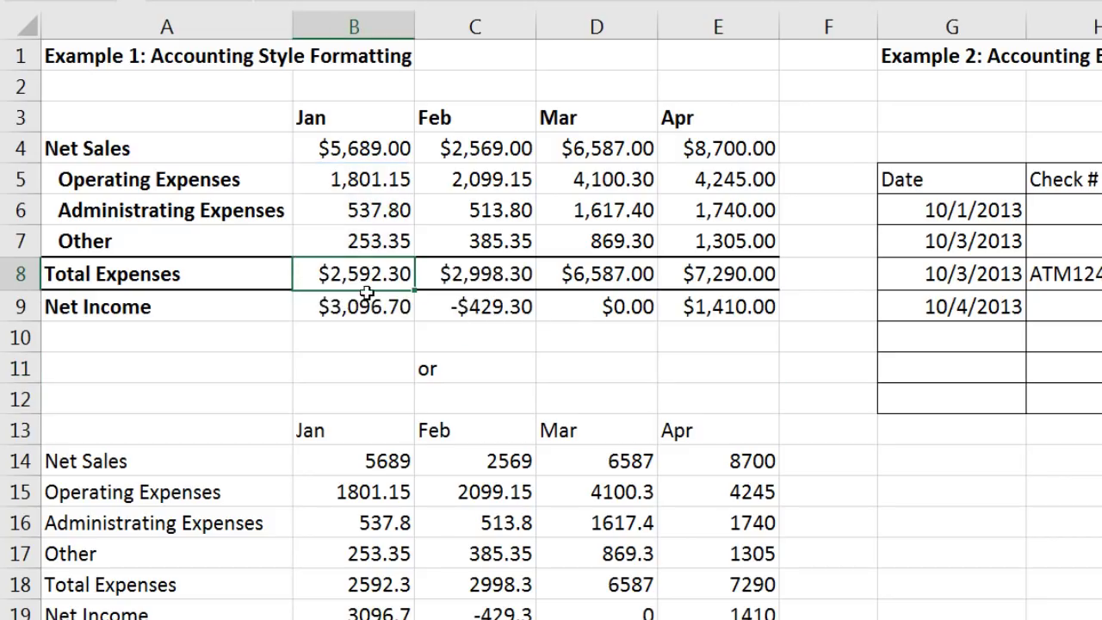
left_click(339, 338)
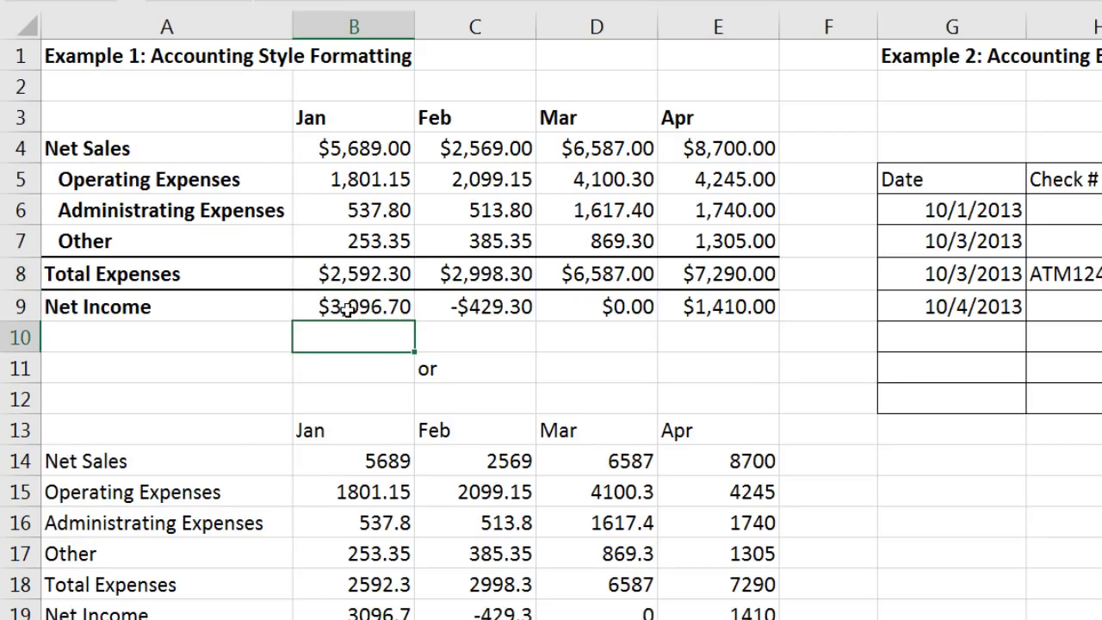
double_click(347, 308)
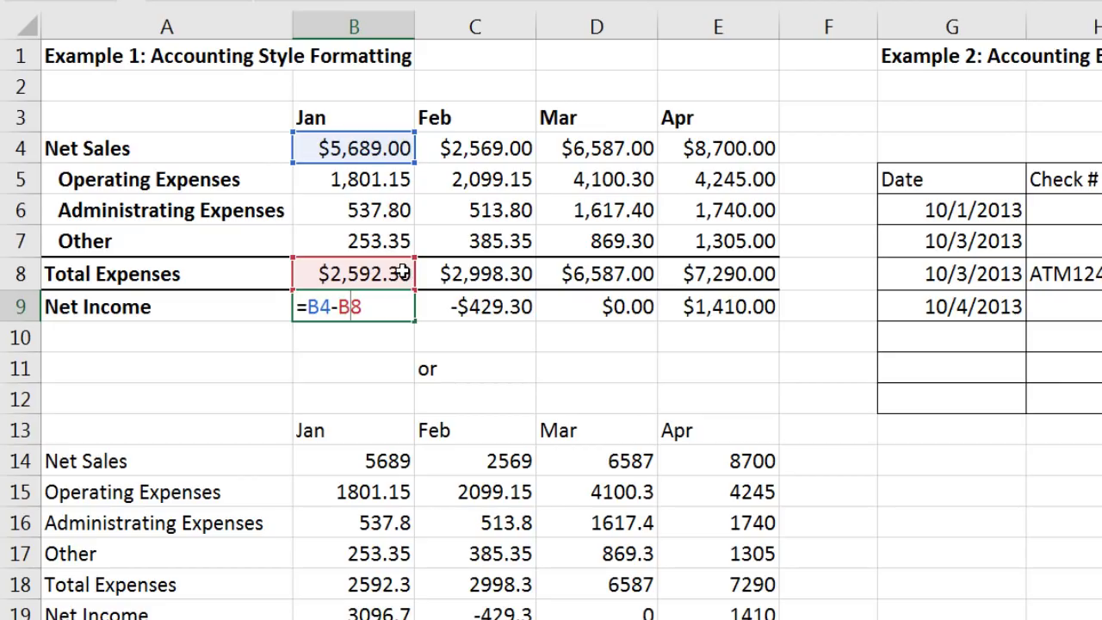
key("BackSpace")
key("Escape")
Add a double-line bottom border to the Net Income row, A9:E9.
left_click_drag(142, 306, 688, 298)
key("ctrl+1")
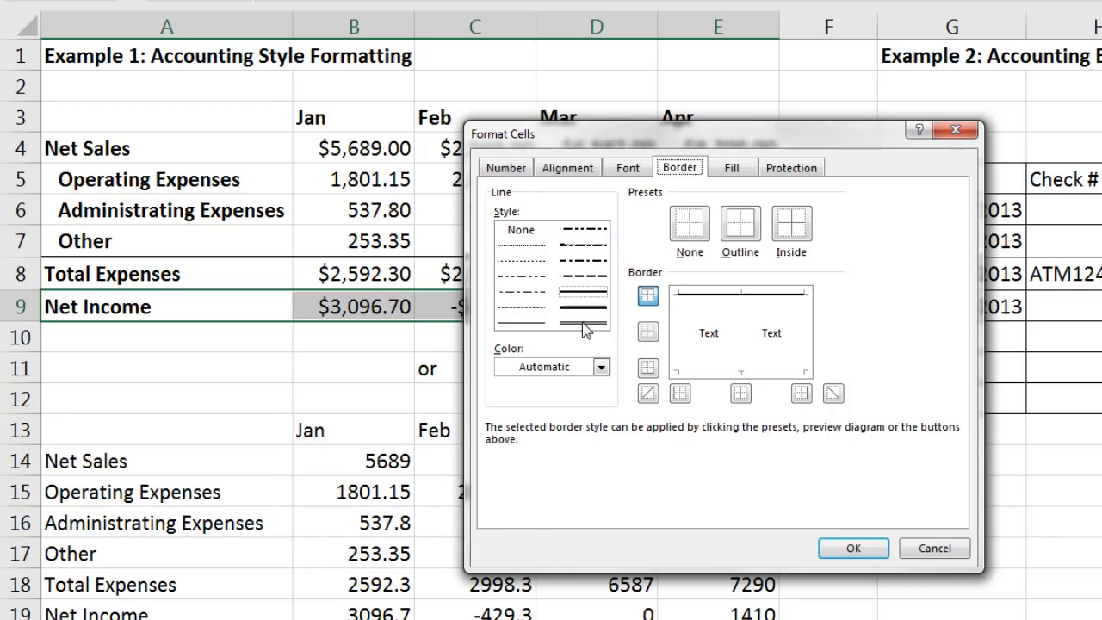
left_click(583, 323)
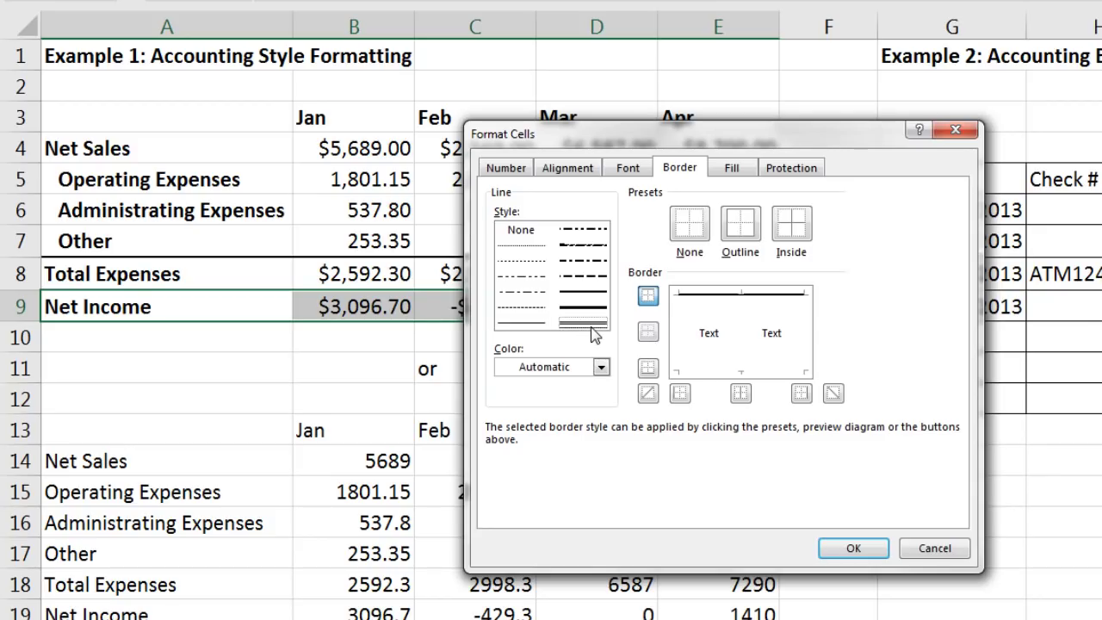
left_click(717, 371)
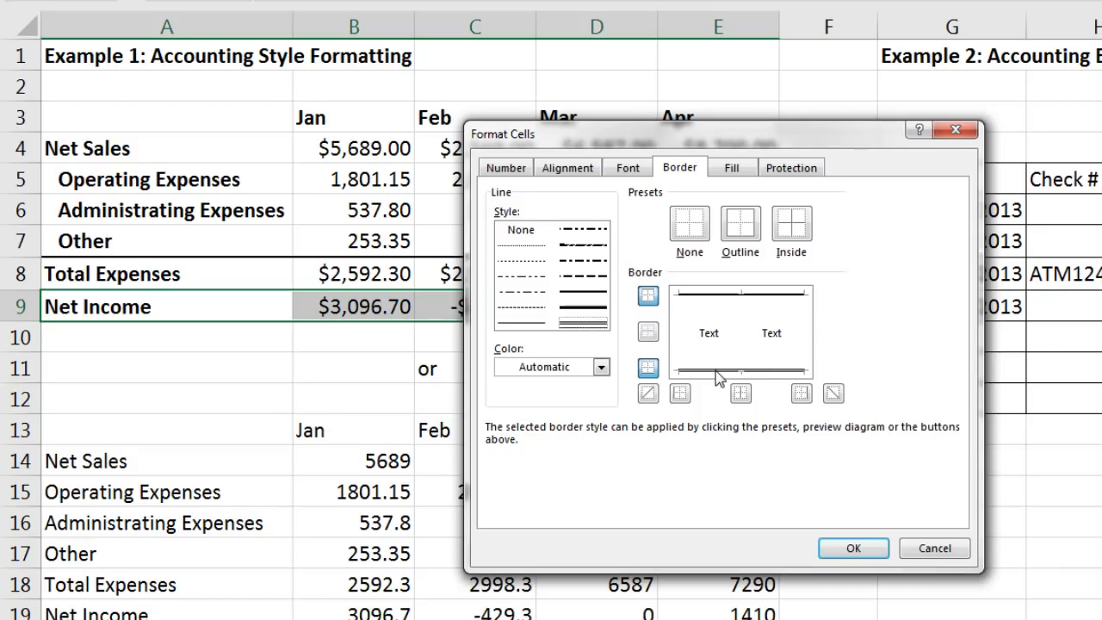
left_click(853, 548)
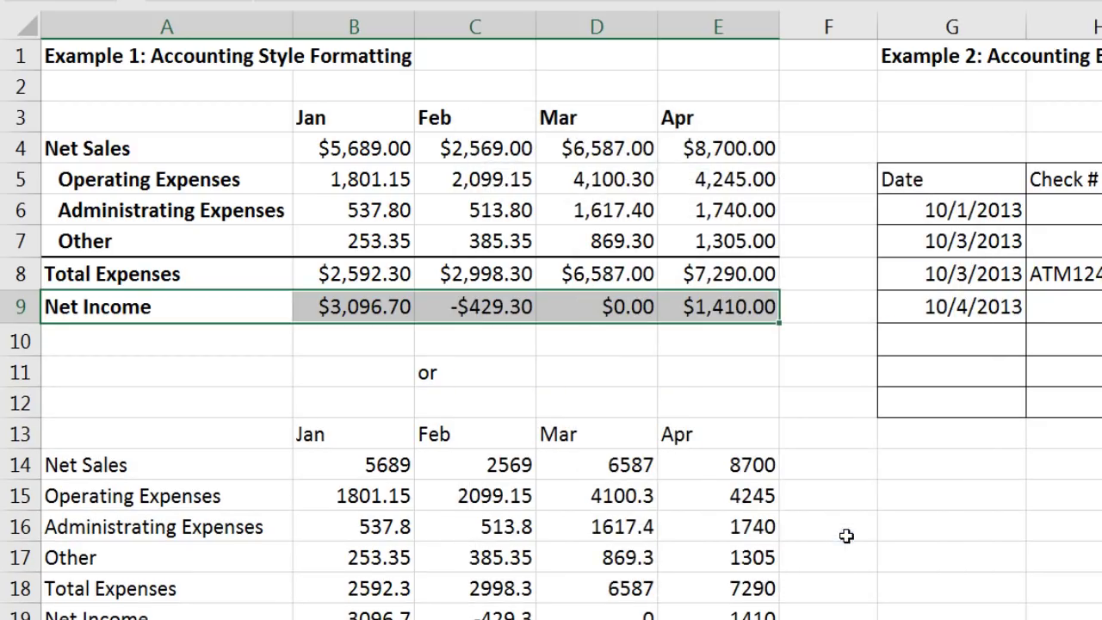
left_click(782, 394)
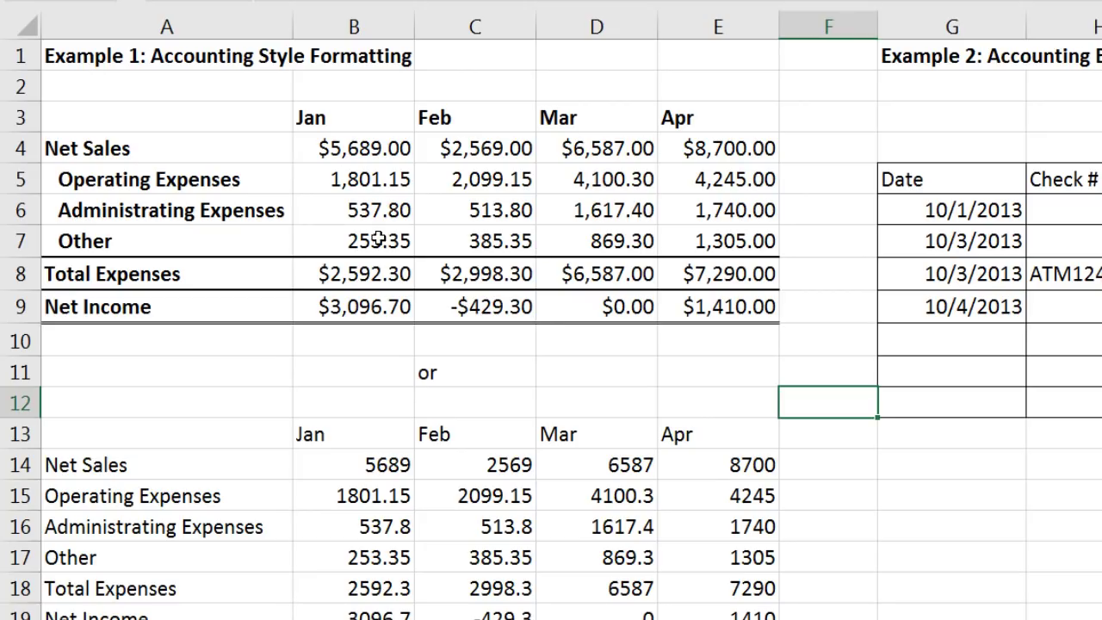
Copy the formatting of the first income statement, A3:E9, onto the second one starting at A13 with Format Painter.
left_click_drag(177, 115, 711, 310)
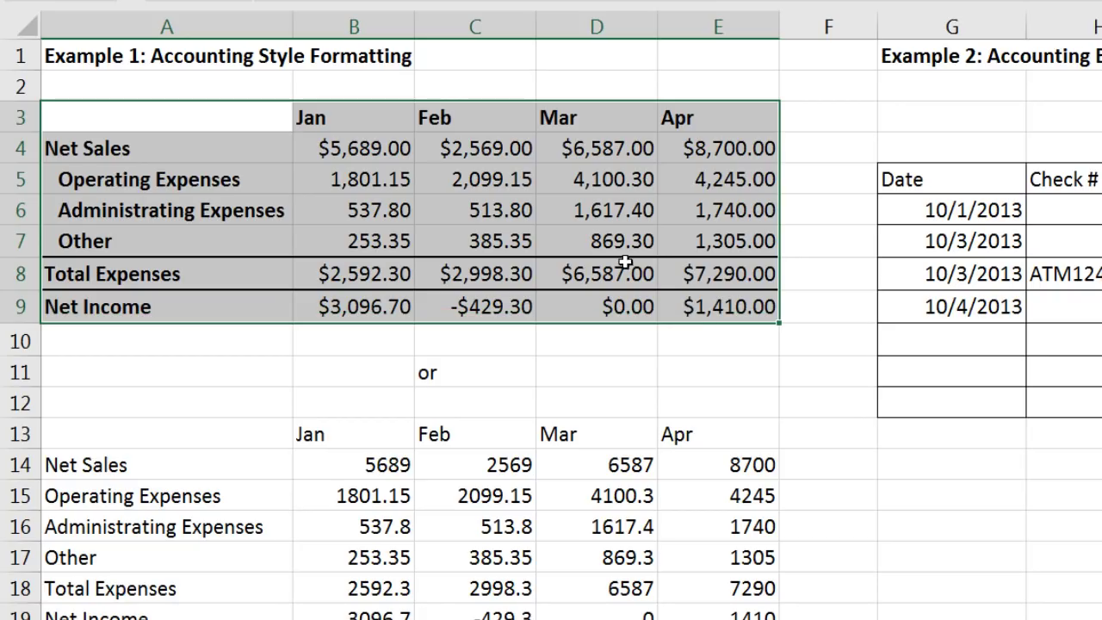
right_click(320, 149)
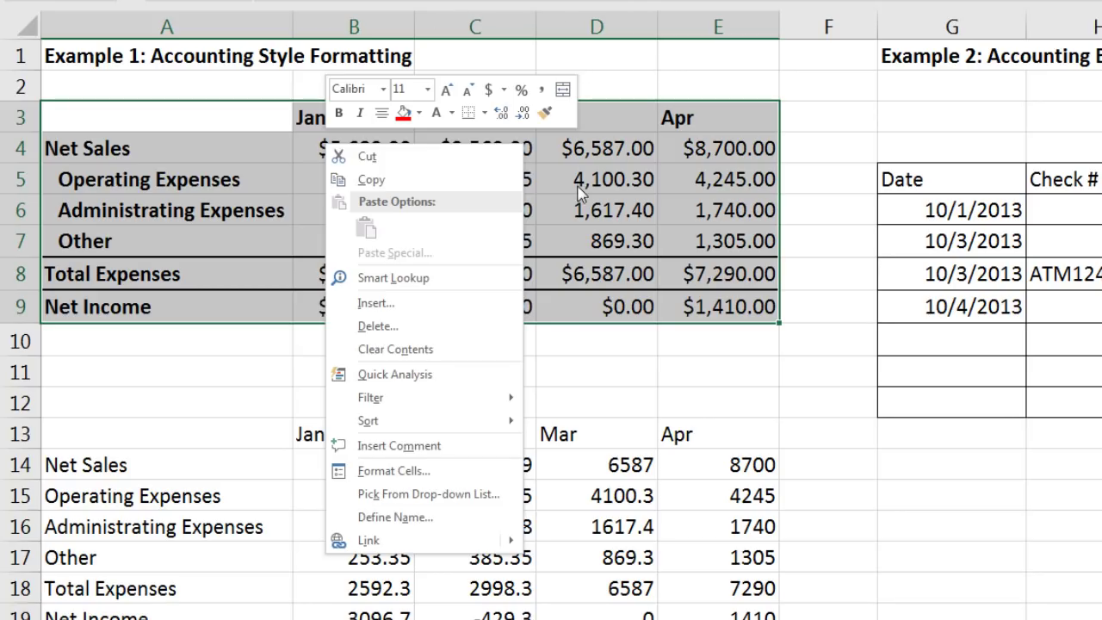
left_click(544, 118)
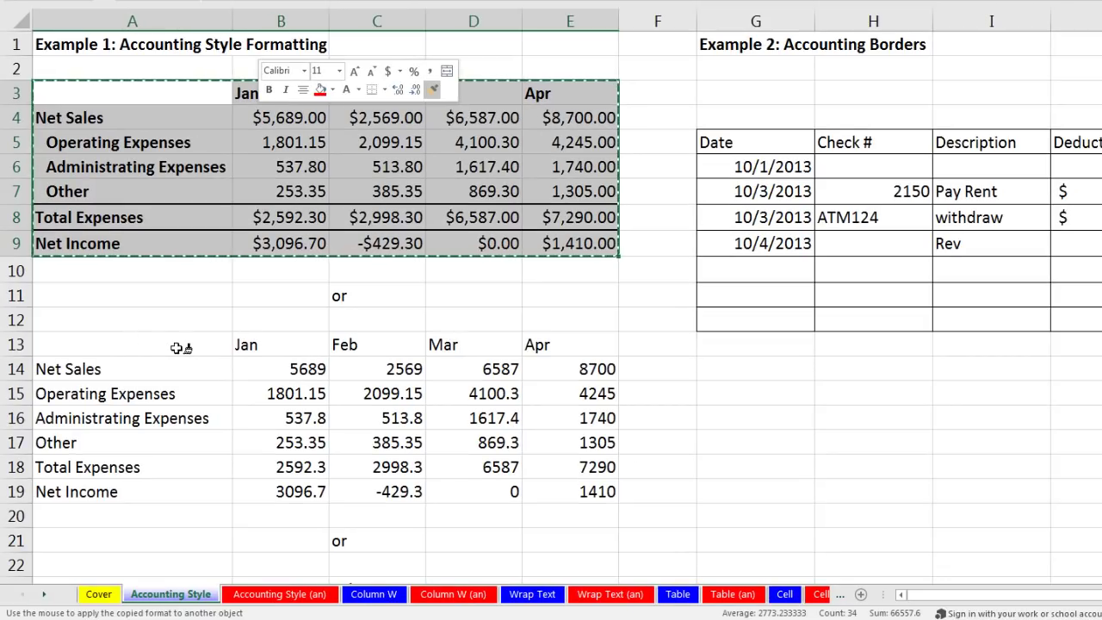
left_click(172, 345)
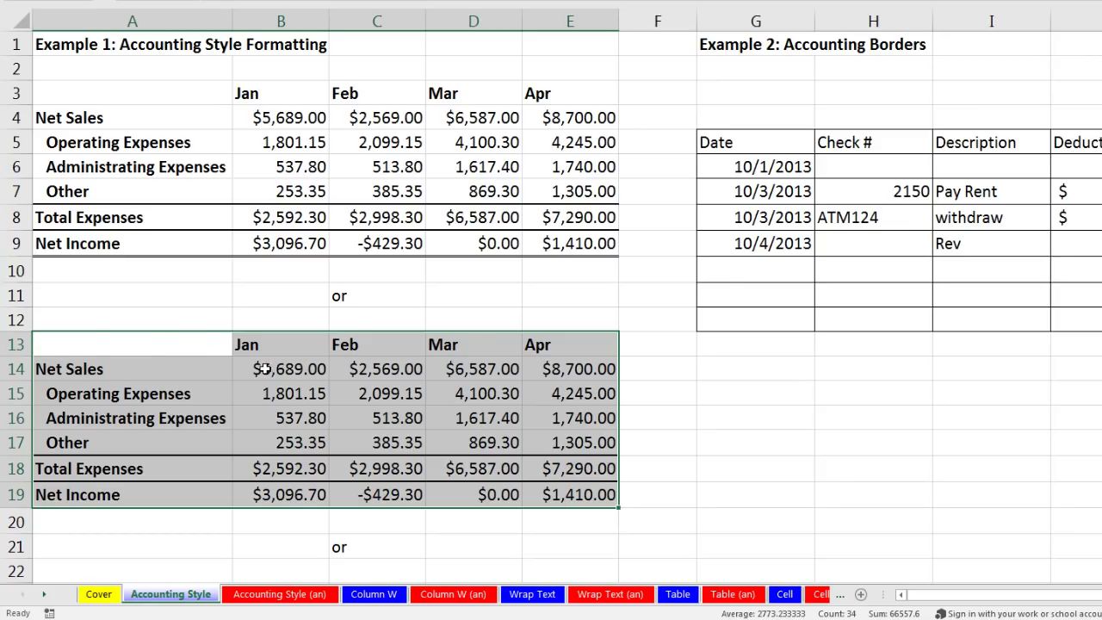
Apply the Accounting number format with two decimal places and no symbol to the amounts in B14:E19.
left_click_drag(263, 369, 564, 487)
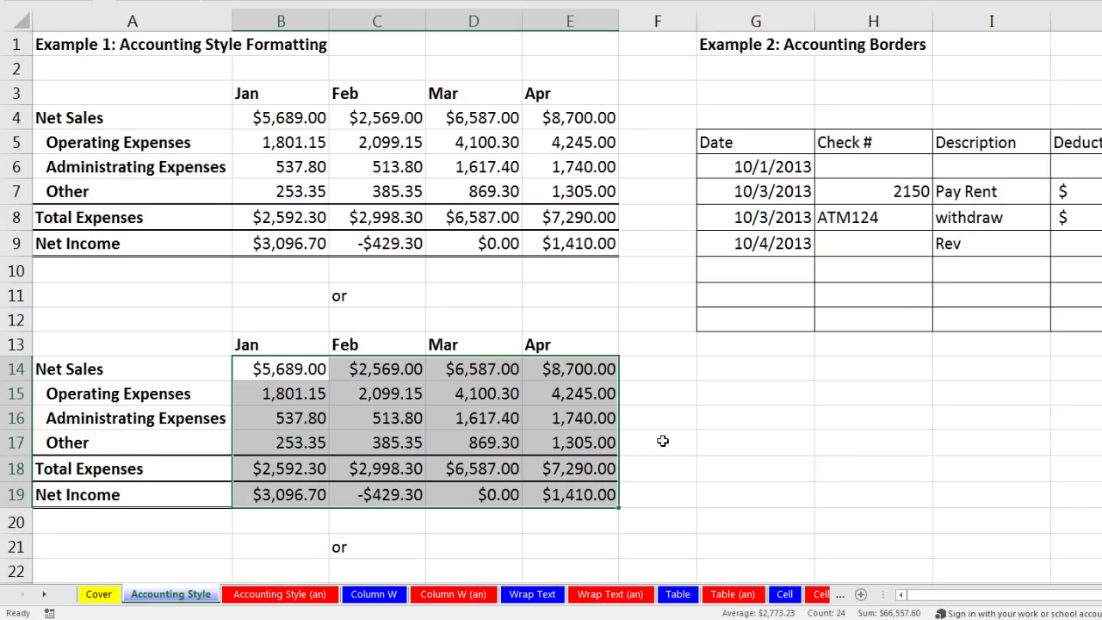
key("ctrl+1")
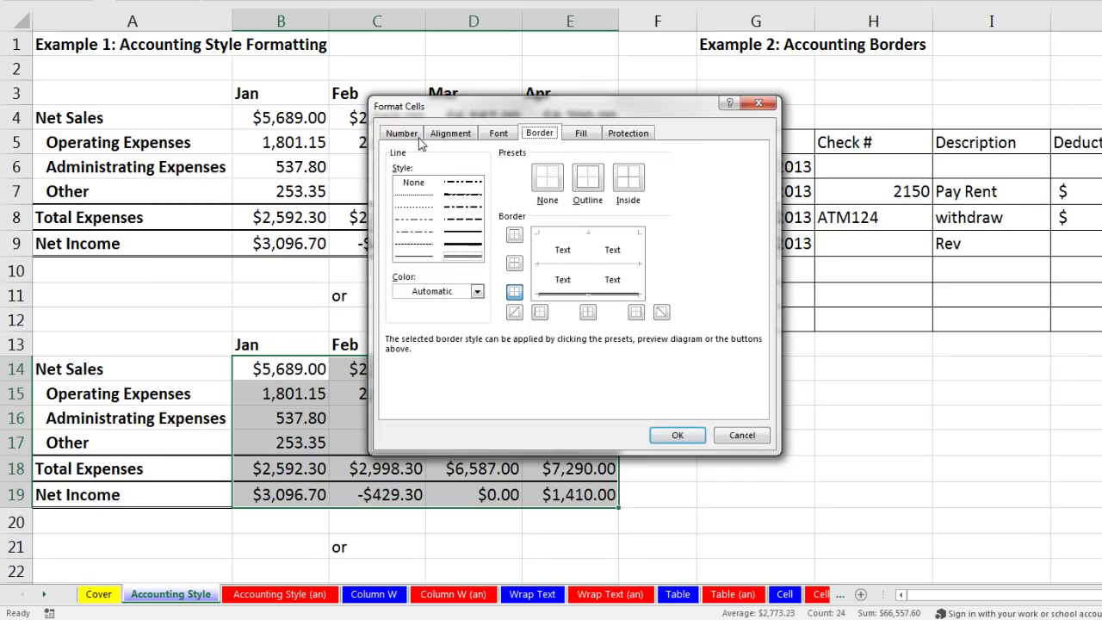
left_click(411, 135)
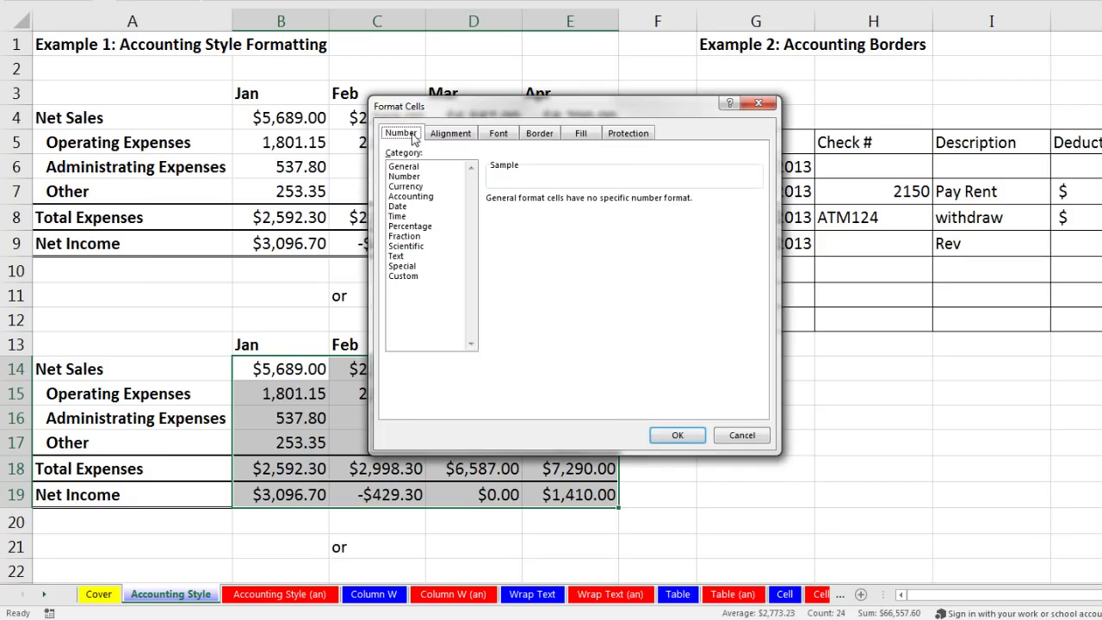
left_click(408, 197)
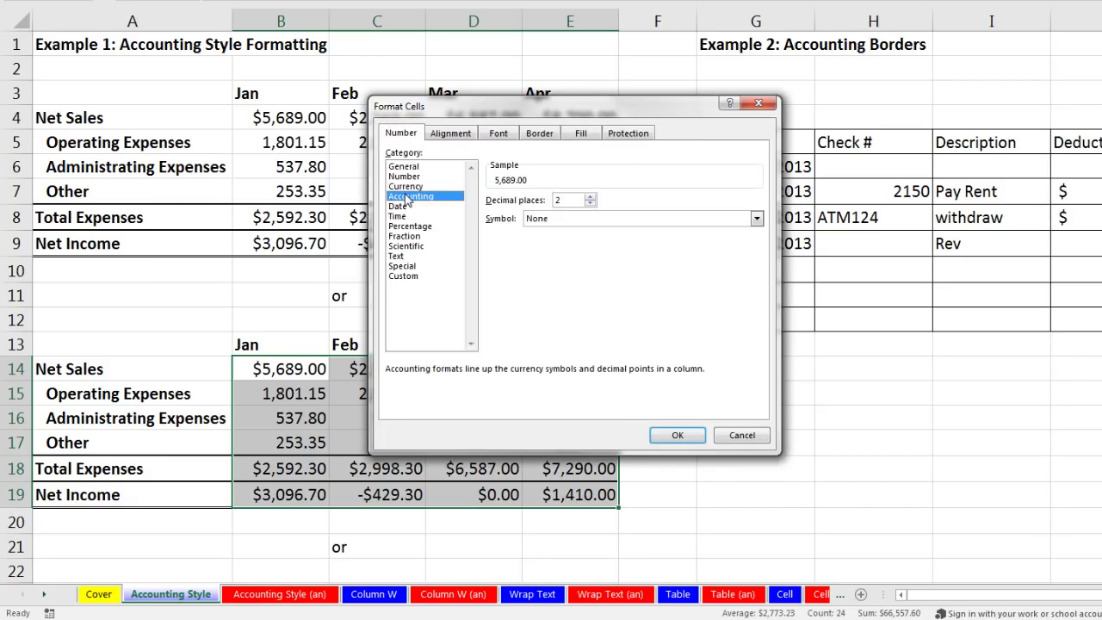
left_click(670, 433)
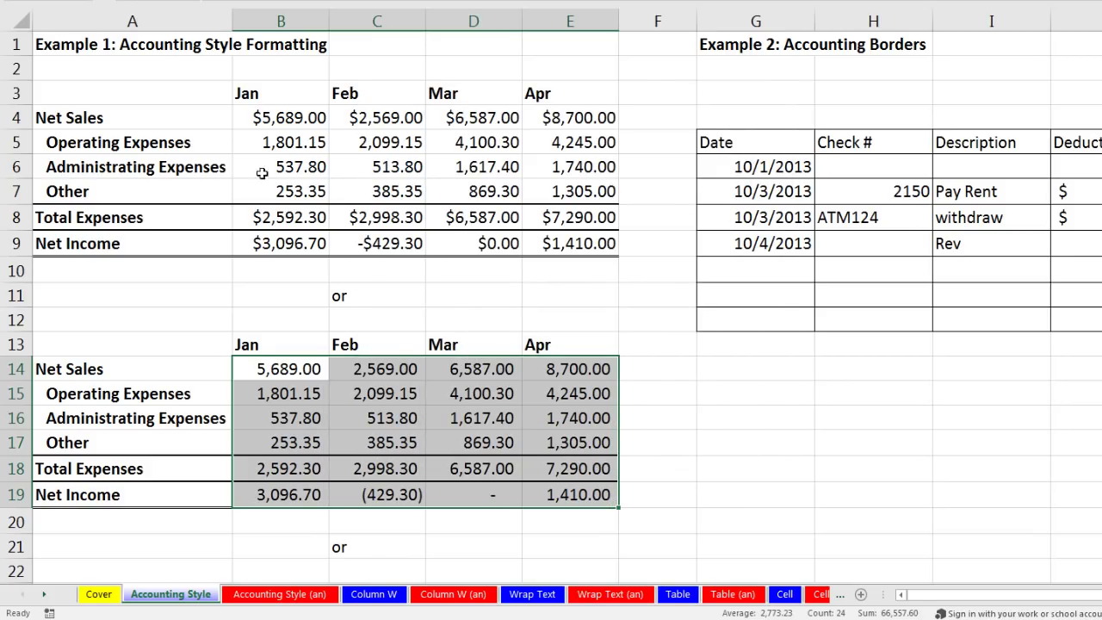
Set the Accounting symbol to $ for Net Sales in B14:E14 and for Total Expenses and Net Income in B18:E19.
left_click_drag(262, 369, 581, 370)
key("ctrl")
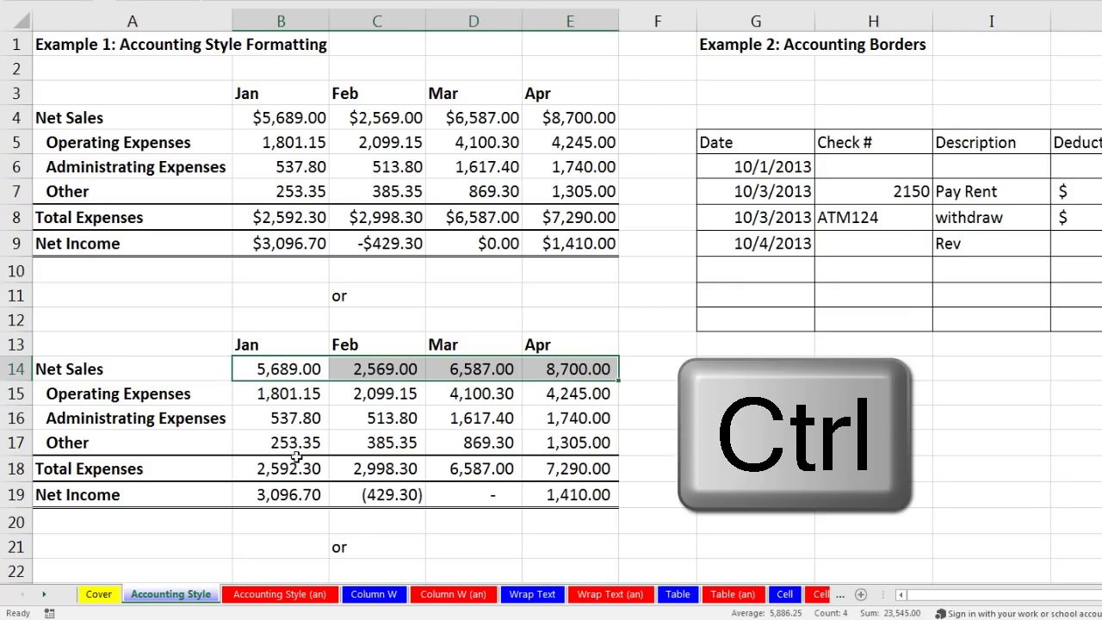
left_click_drag(262, 468, 569, 494)
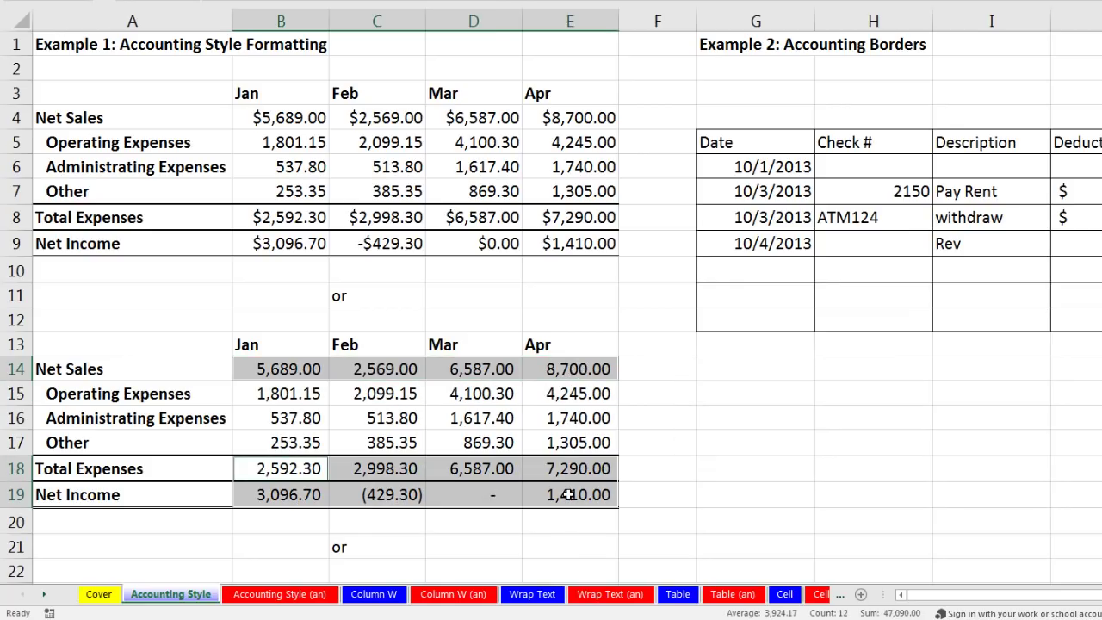
key("ctrl+1")
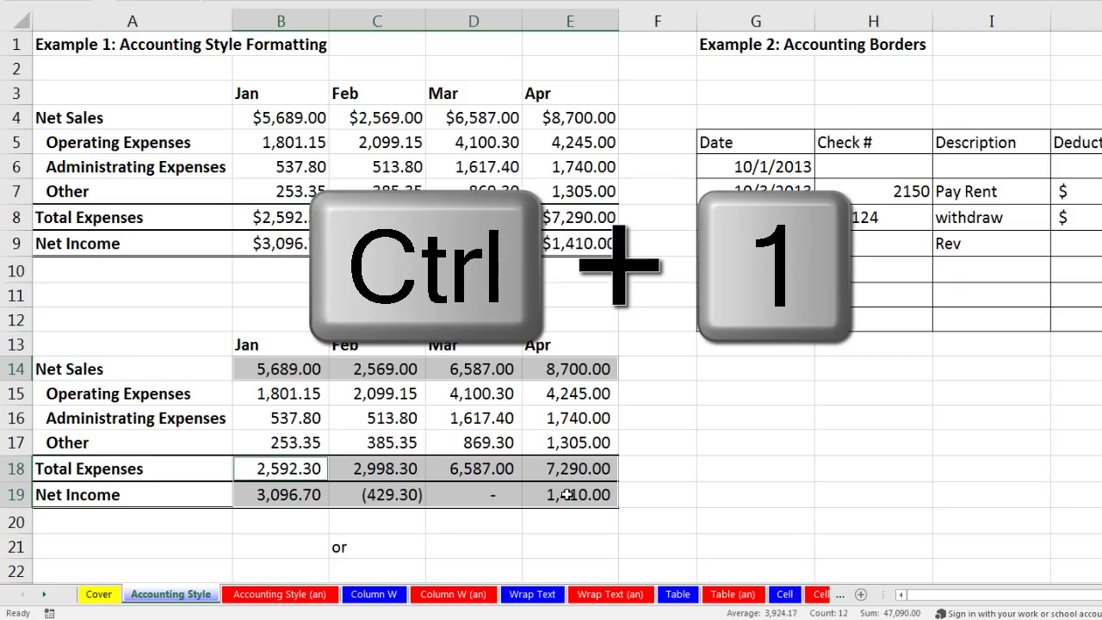
left_click(549, 222)
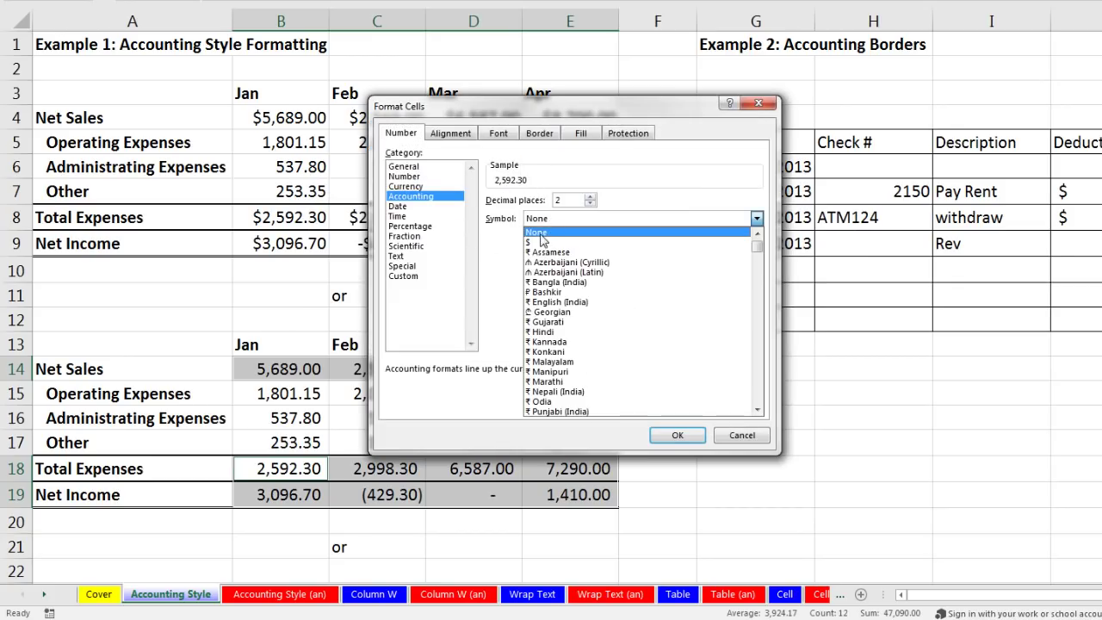
left_click(541, 240)
left_click(665, 441)
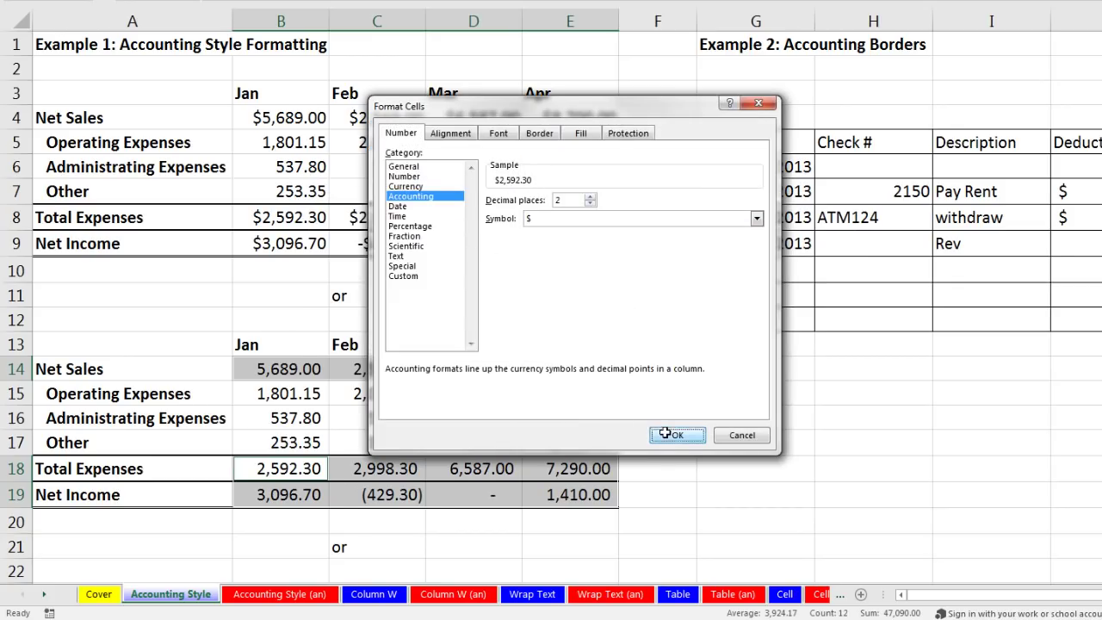
left_click(701, 432)
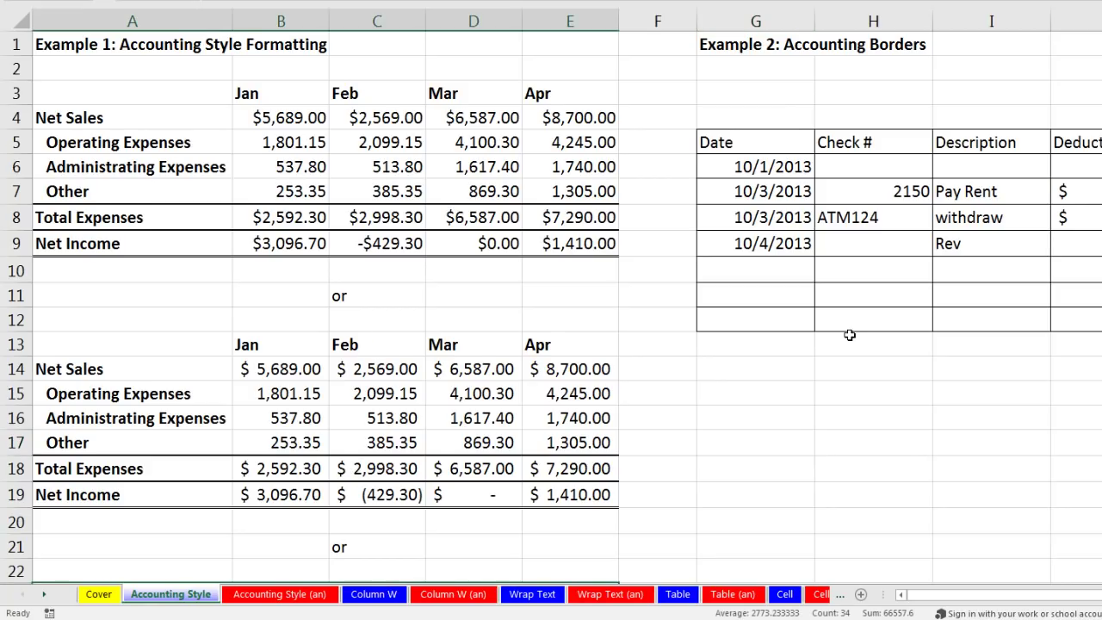
Copy the formatting of A13:E19 onto both unformatted income statements starting at A23 and A33 with Format Painter.
scroll(850, 335, "down", 2)
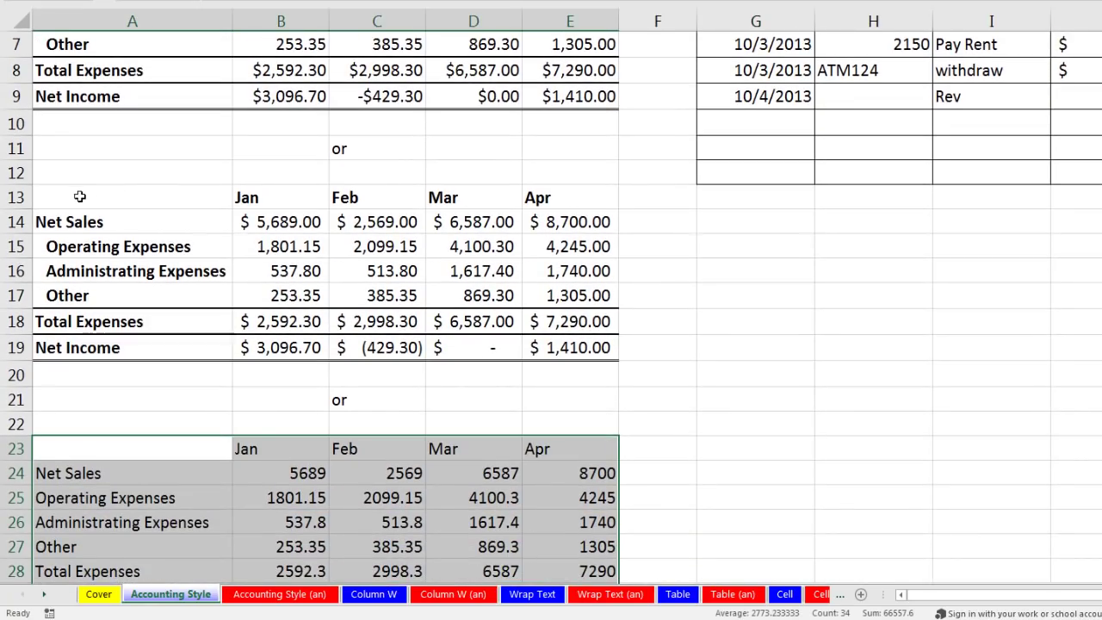
left_click_drag(70, 191, 580, 343)
right_click(301, 228)
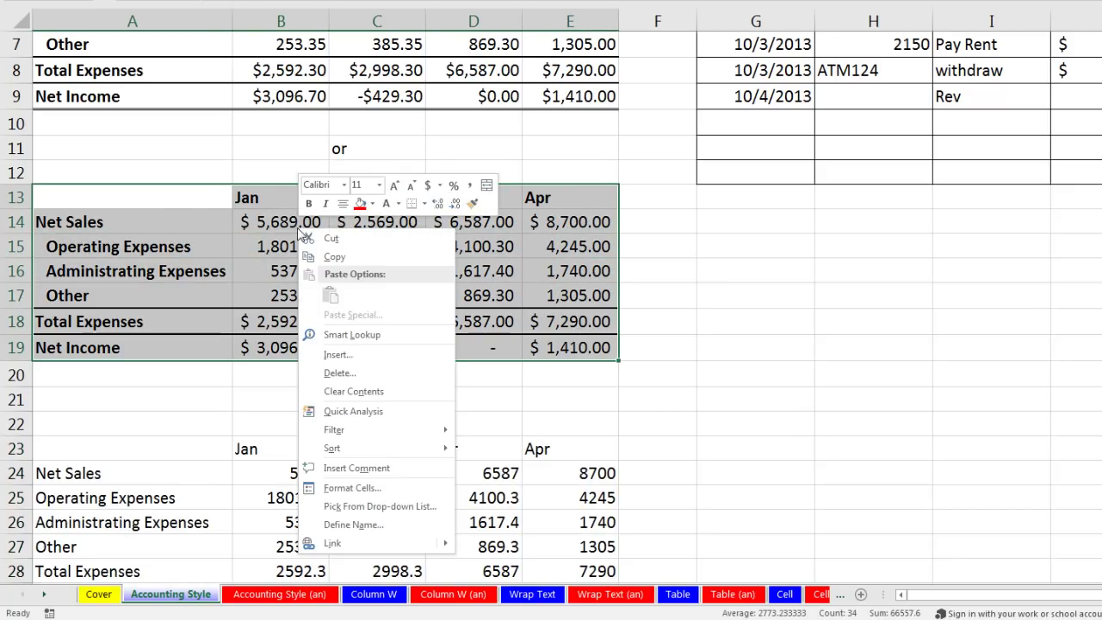
left_click(472, 205)
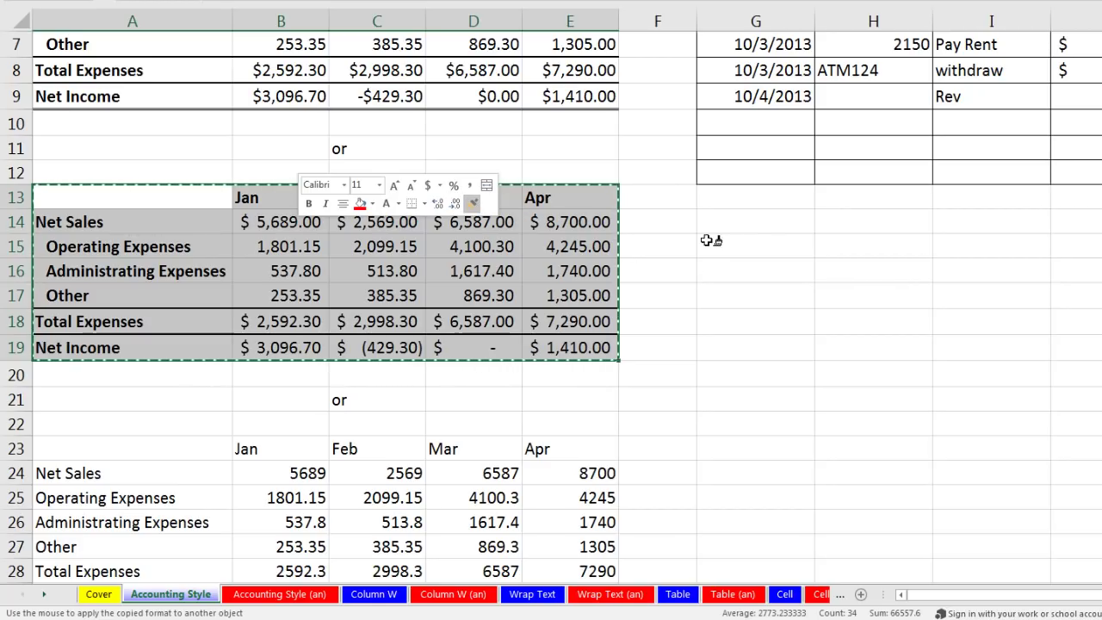
scroll(695, 242, "down", 3)
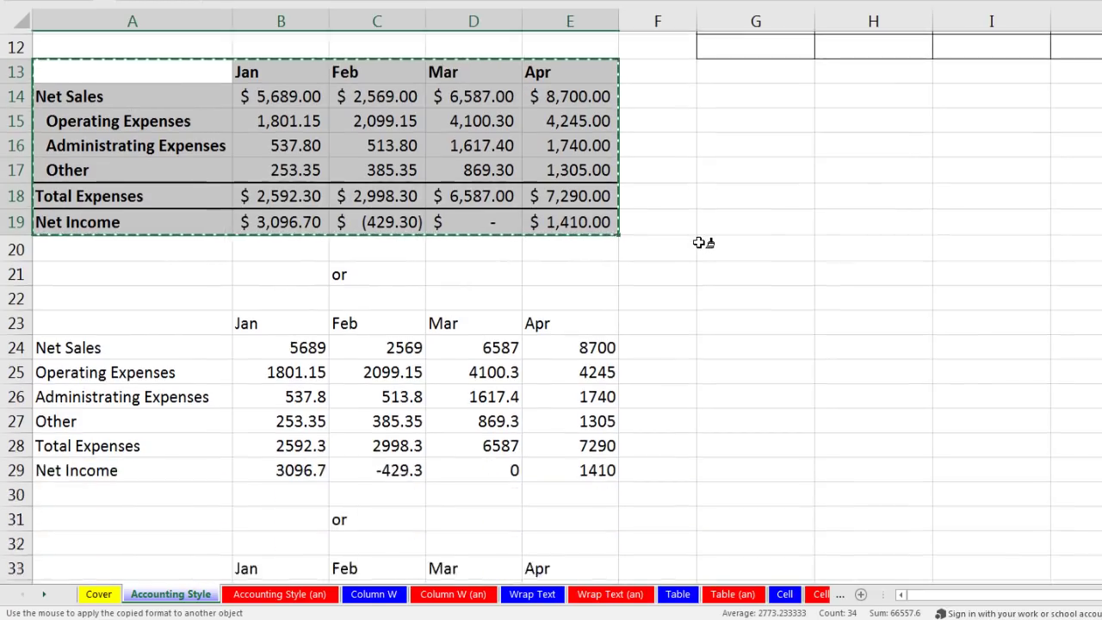
scroll(597, 248, "down", 1)
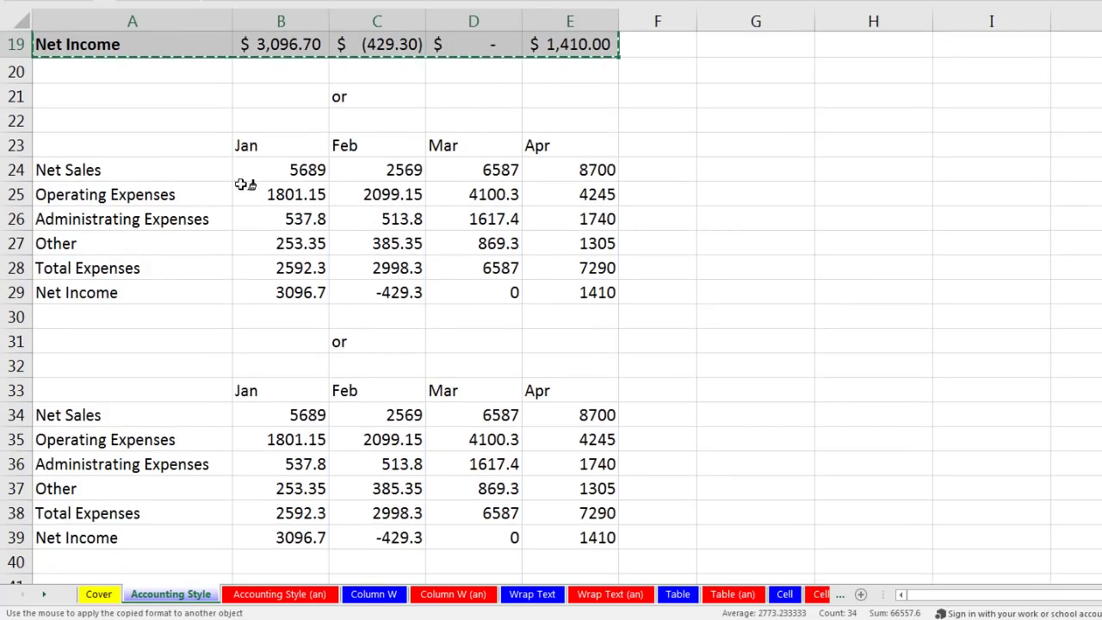
left_click(129, 142)
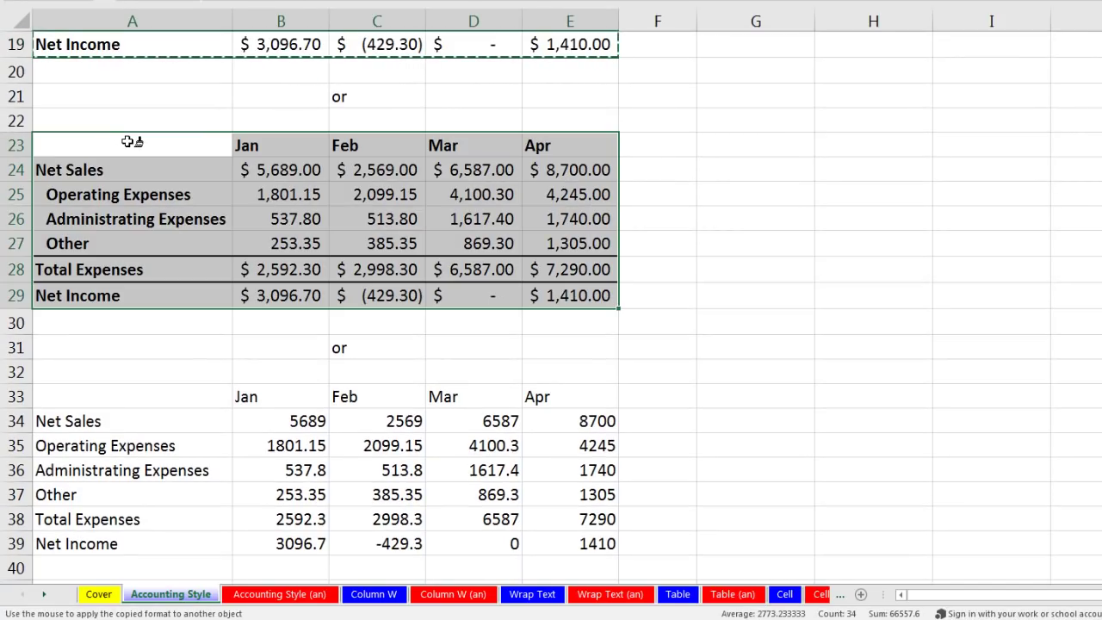
scroll(135, 148, "down", 1)
left_click(162, 315)
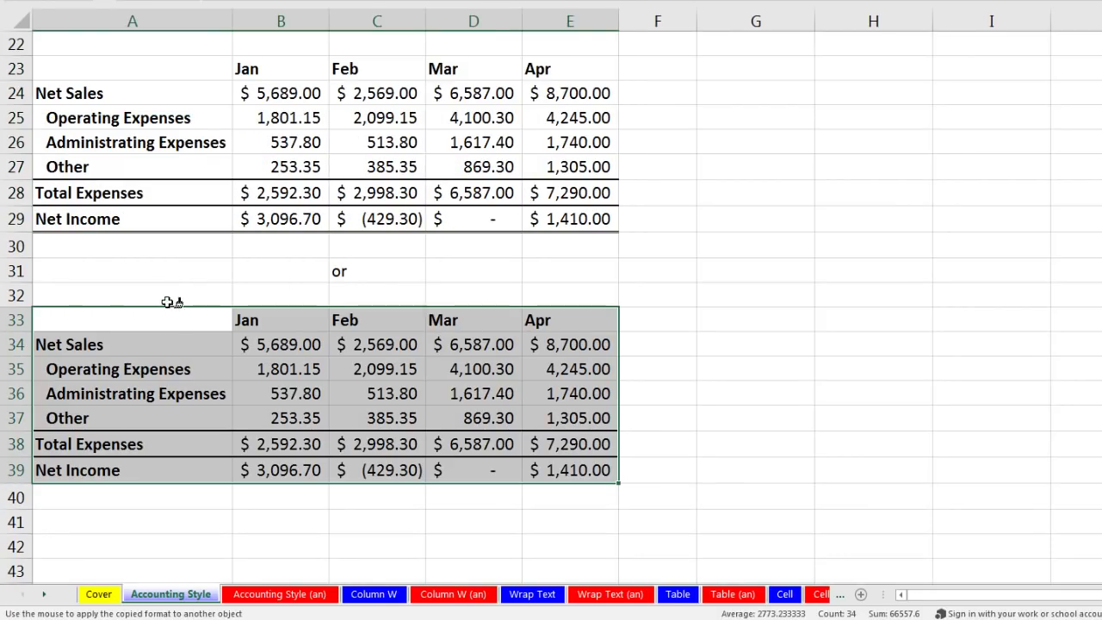
key("Escape")
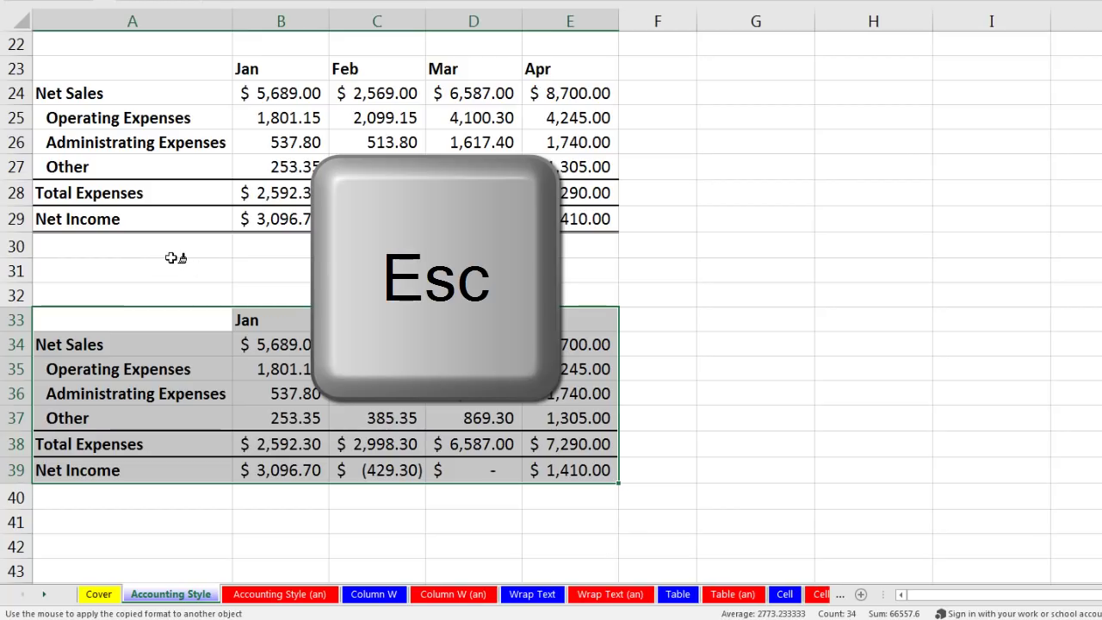
key("Escape")
Remove all borders from the Total Expenses and Net Income rows, A28:E29, of the third income statement.
scroll(201, 254, "up", 2)
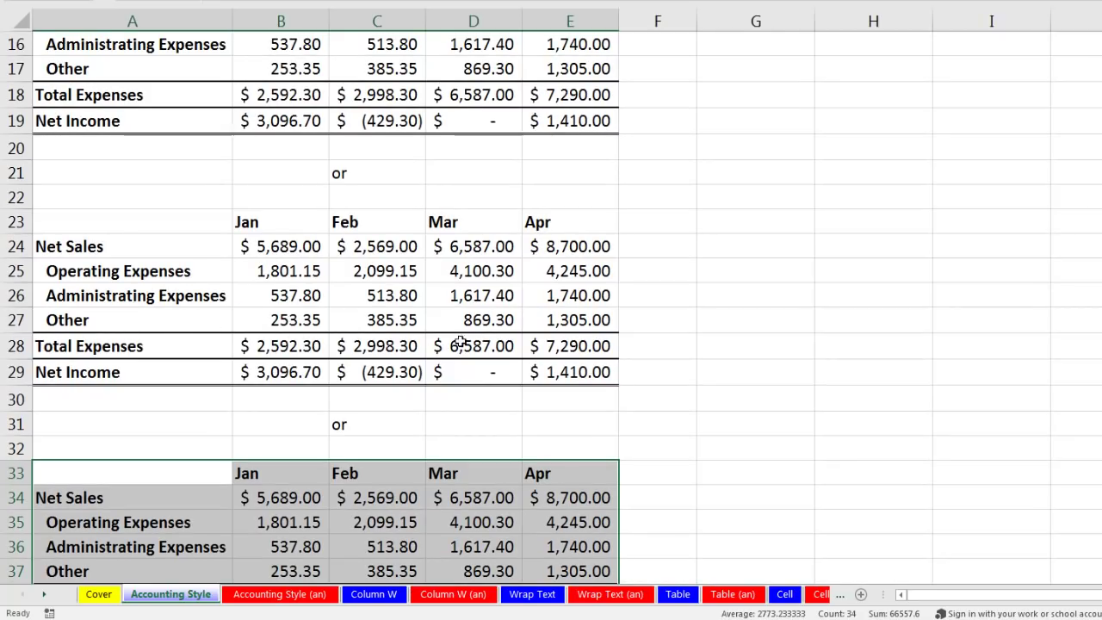
left_click_drag(93, 345, 569, 377)
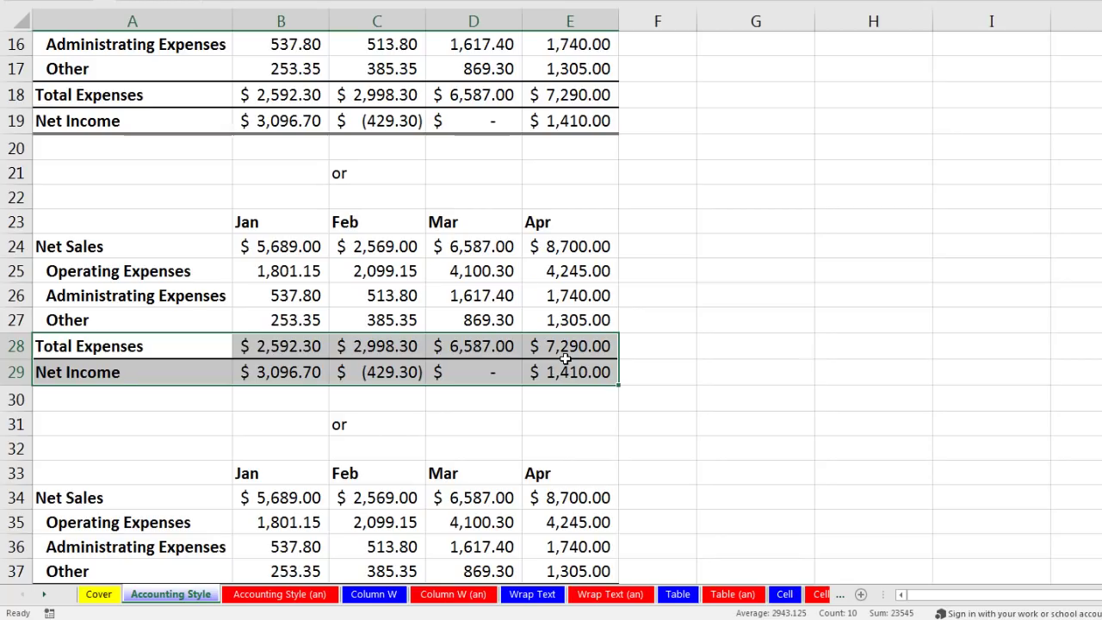
key("ctrl+1")
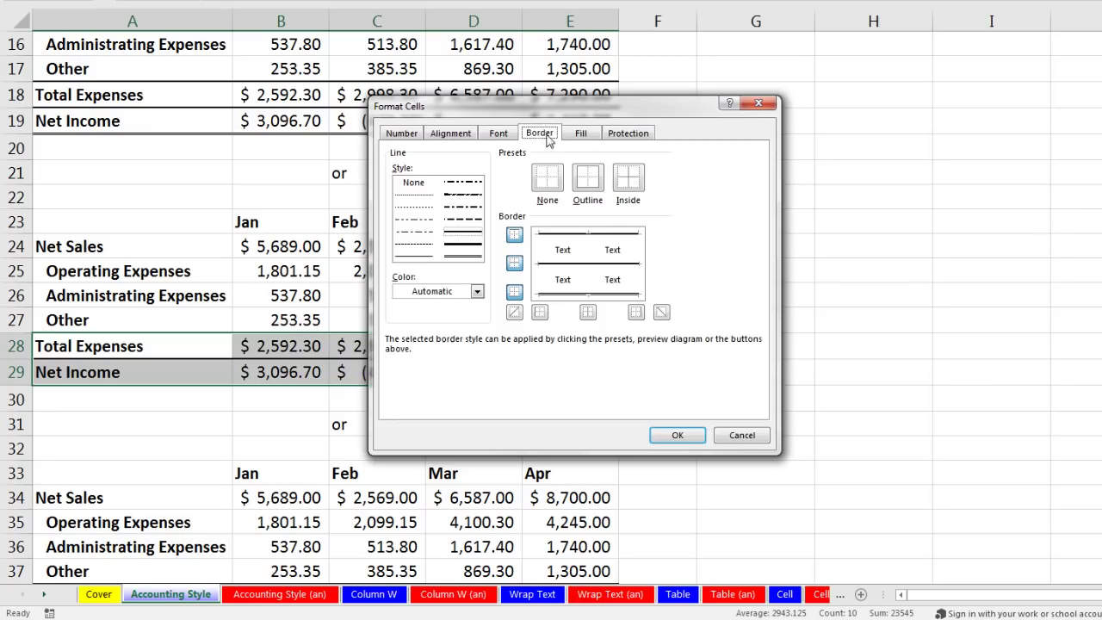
left_click(550, 182)
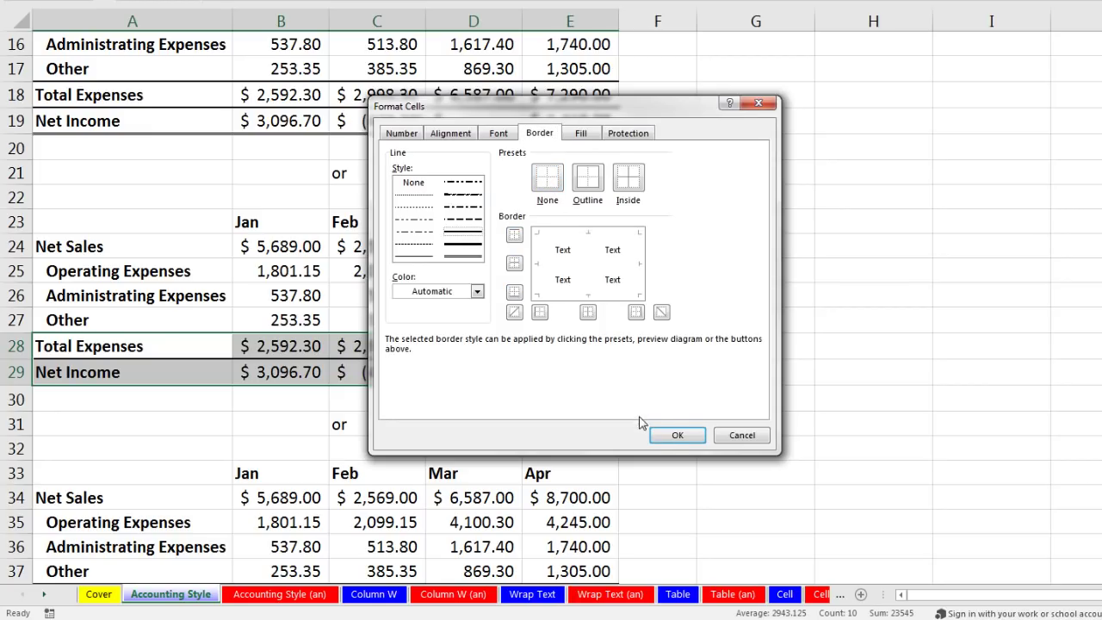
left_click(672, 436)
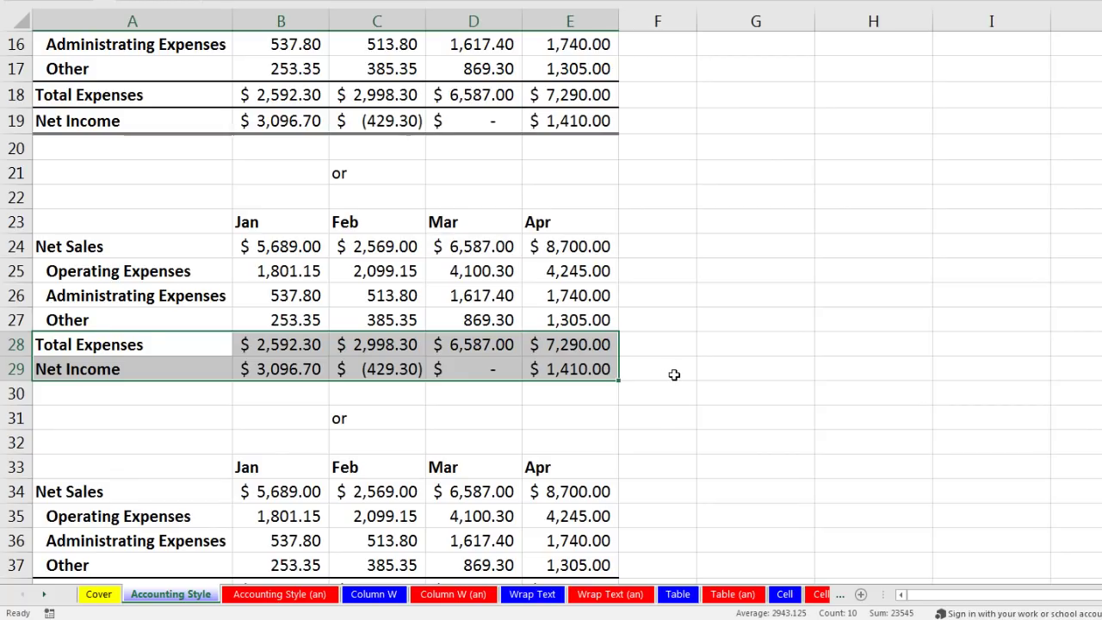
left_click(676, 373)
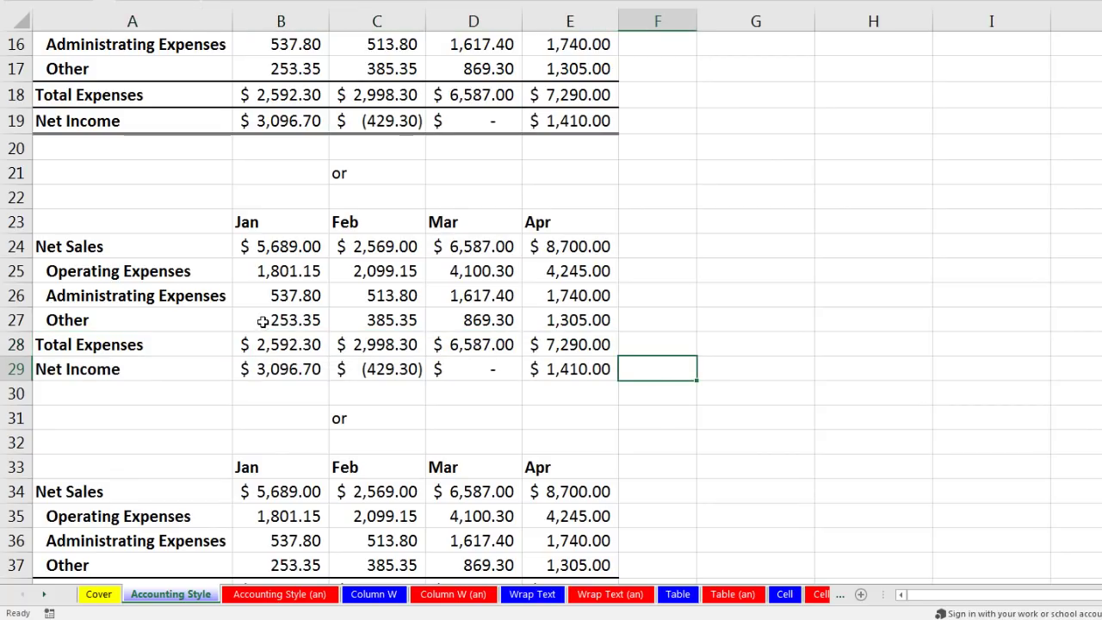
Apply a Single font underline to the Other and Total Expenses amounts in B27:E28.
left_click_drag(260, 319, 554, 343)
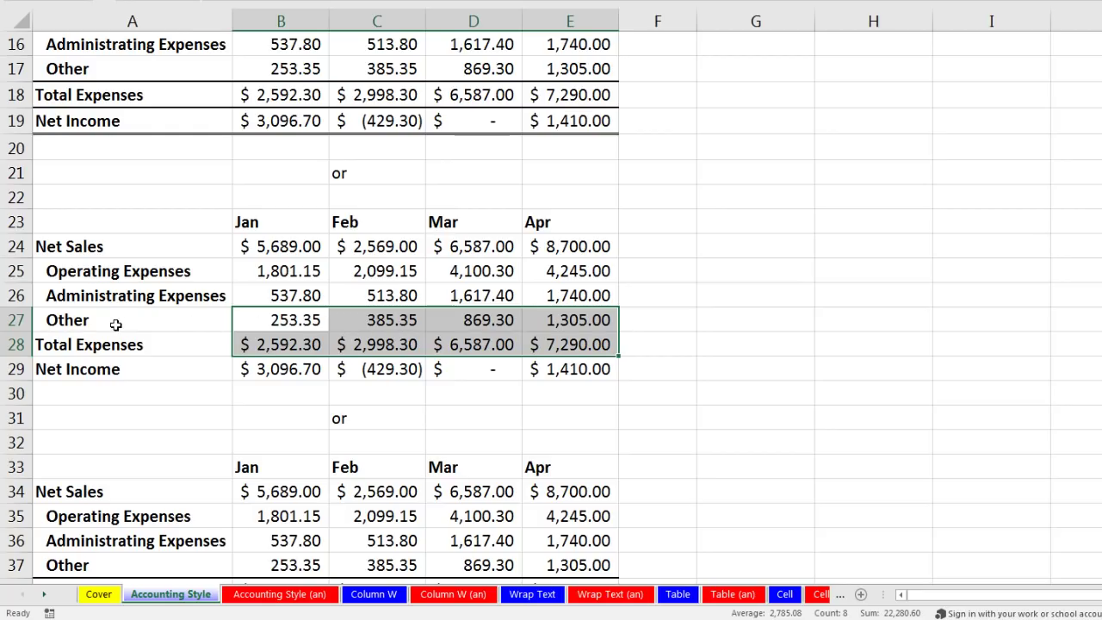
key("ctrl+1")
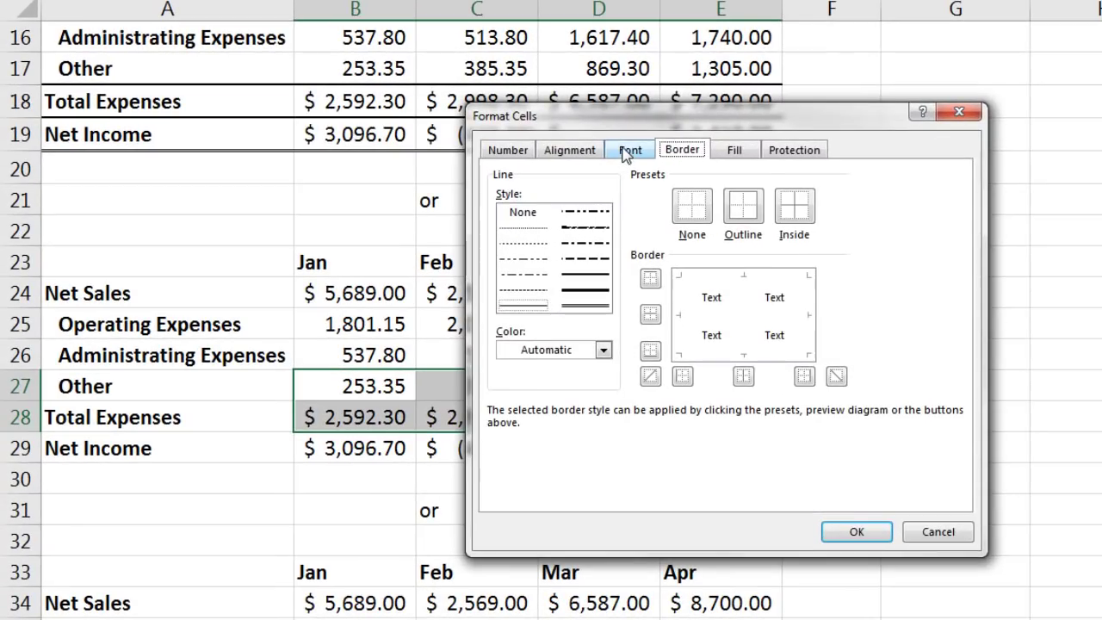
left_click(628, 151)
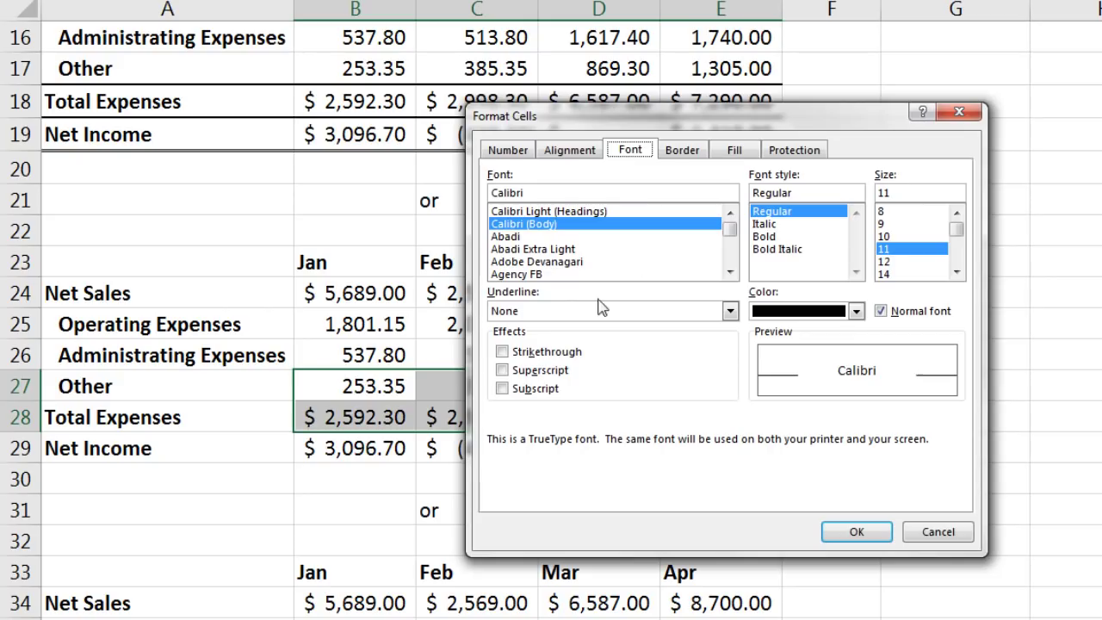
left_click(541, 316)
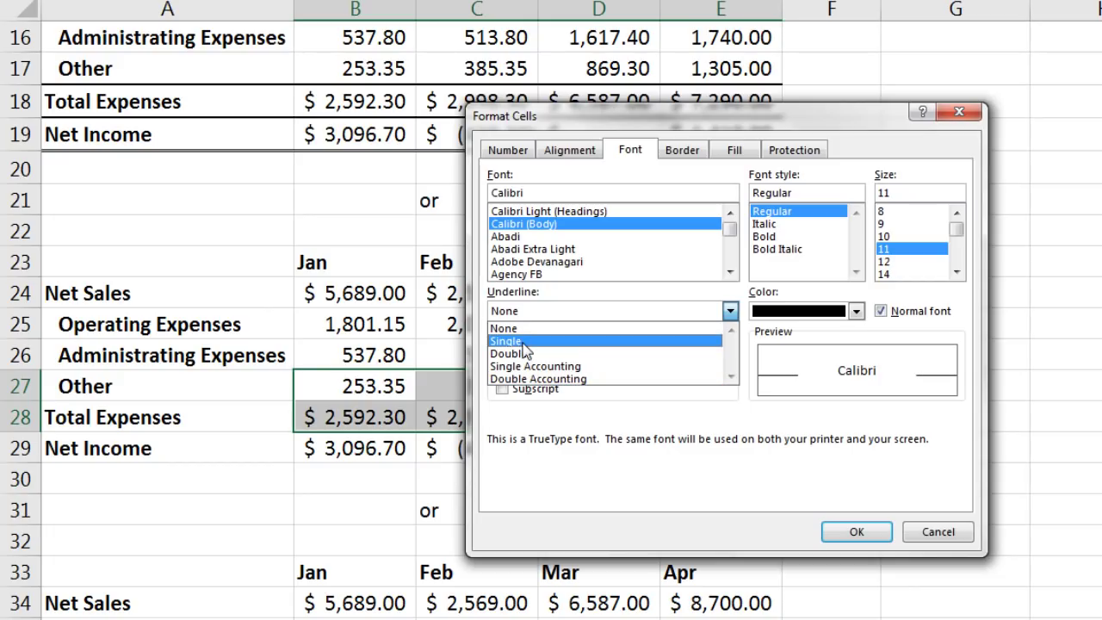
left_click(524, 341)
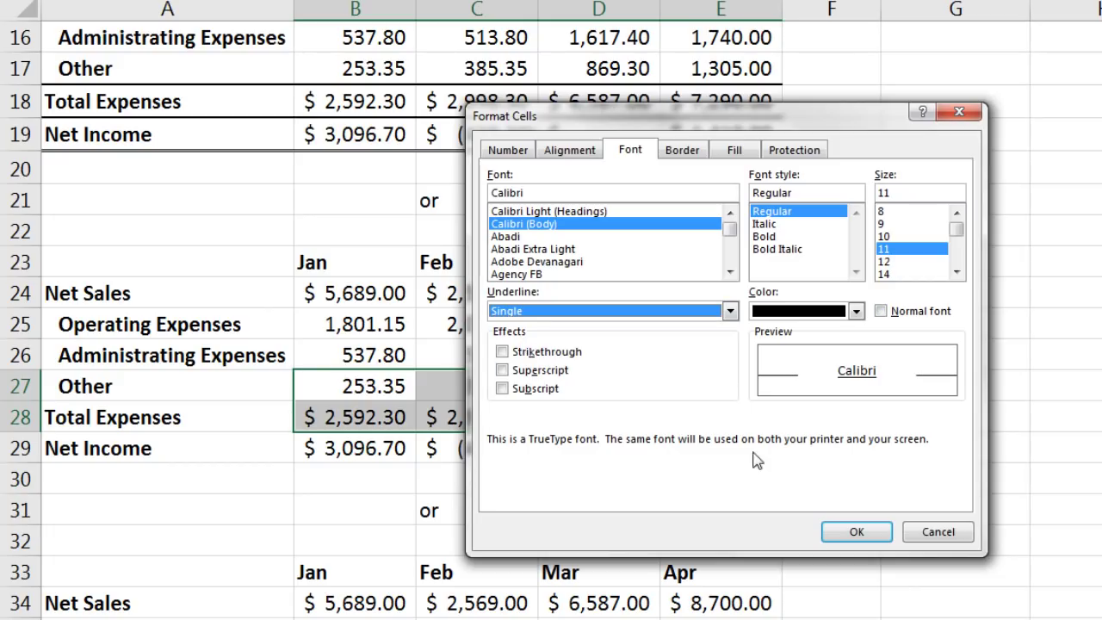
left_click(847, 531)
left_click(845, 530)
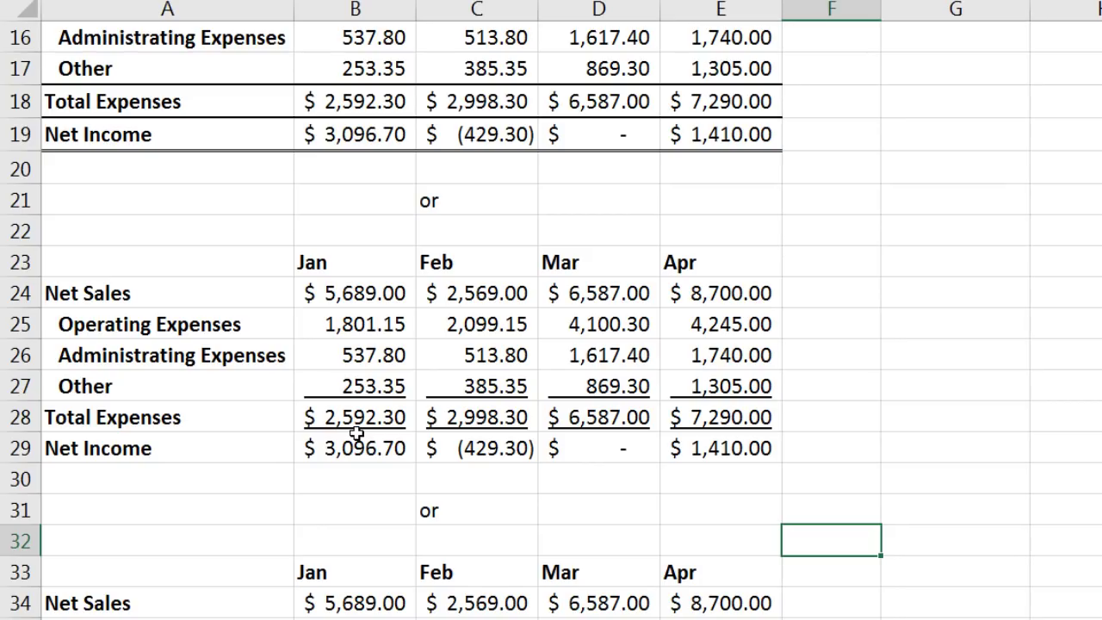
Apply a Double font underline to the Net Income amounts in B29:E29.
left_click(315, 450)
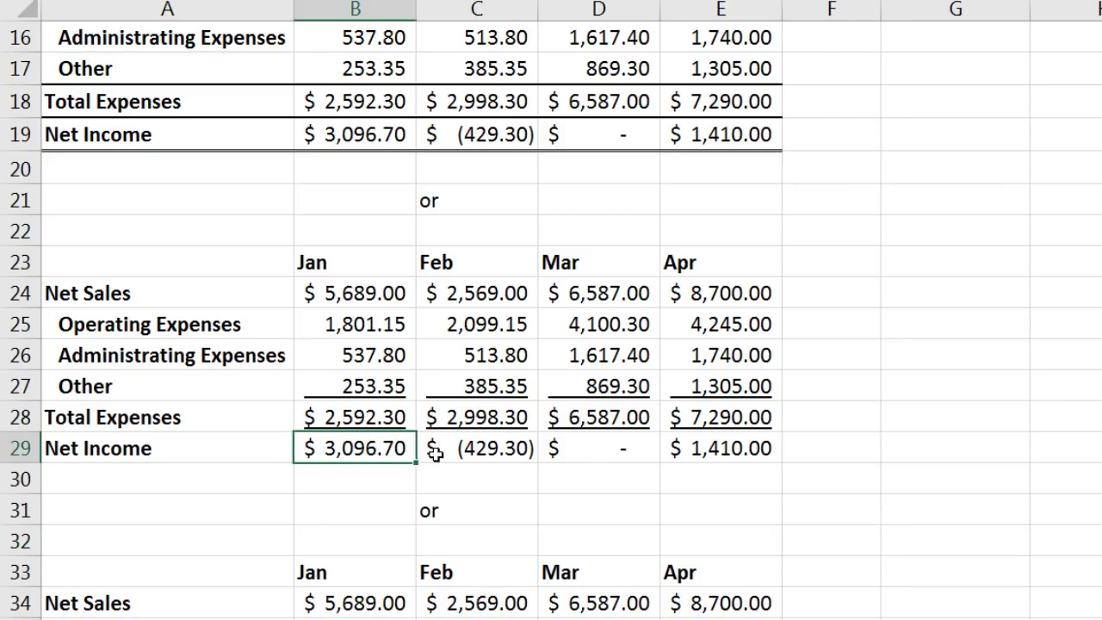
left_click_drag(435, 454, 702, 446)
key("ctrl+1")
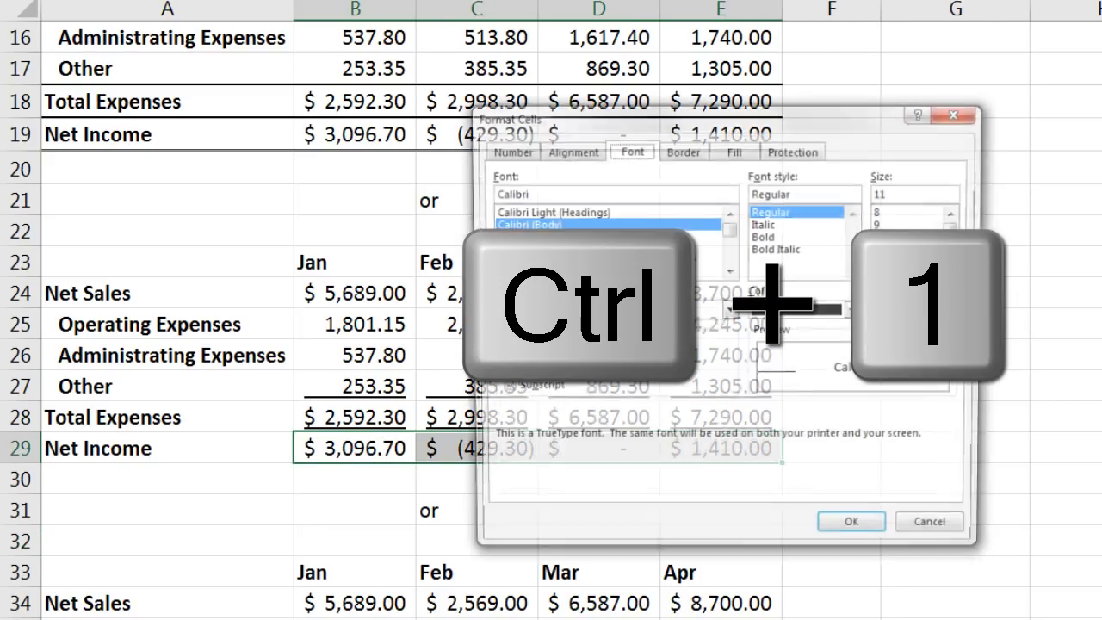
left_click(596, 314)
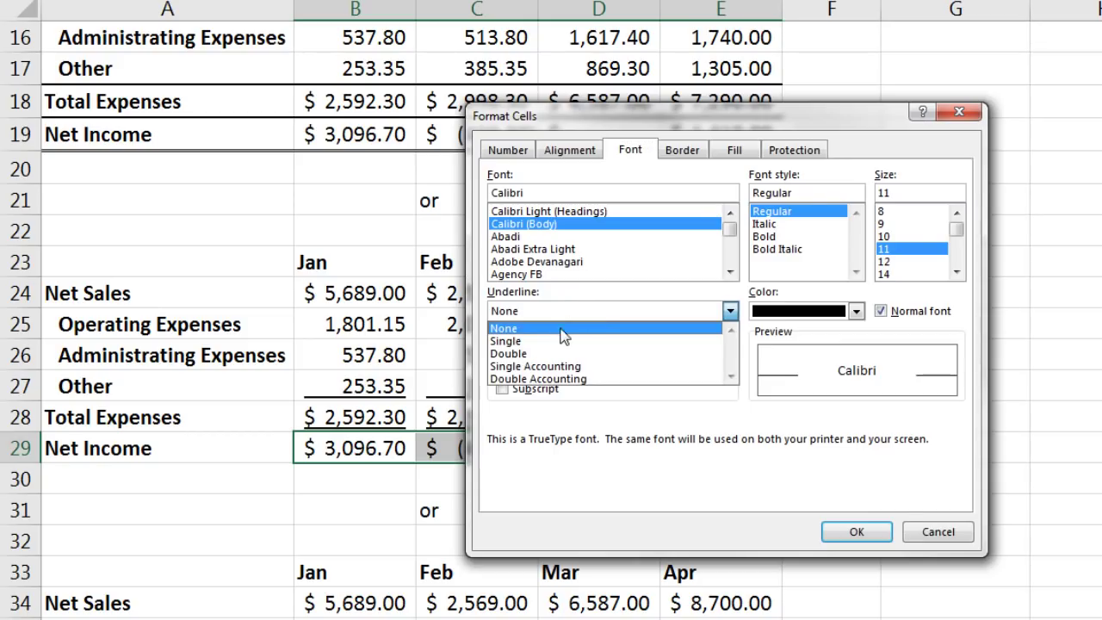
left_click(555, 354)
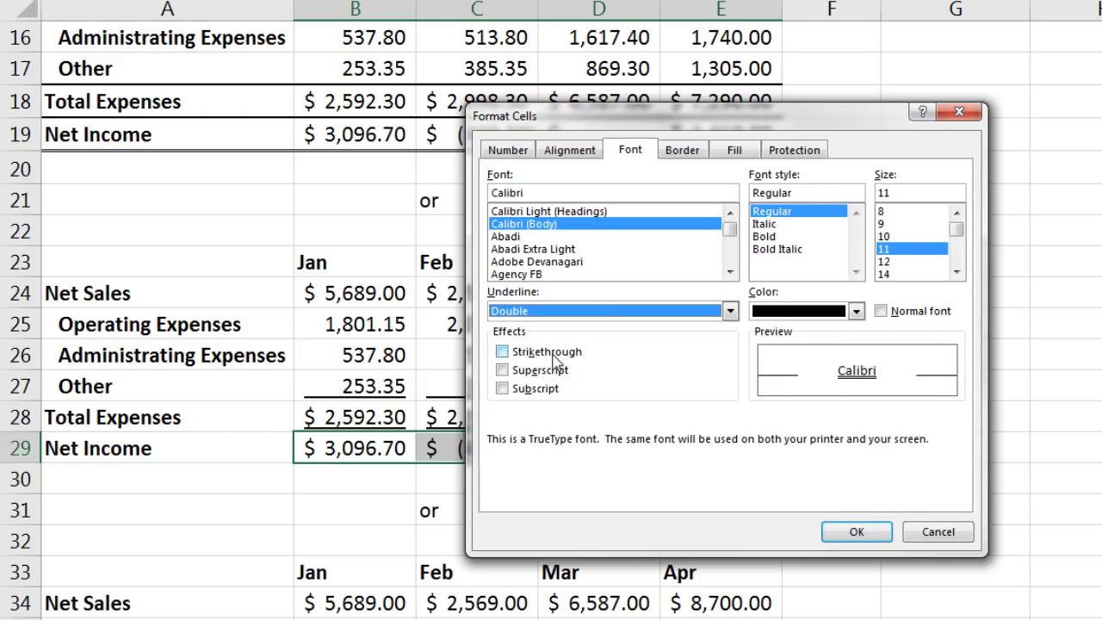
left_click(852, 531)
left_click(802, 509)
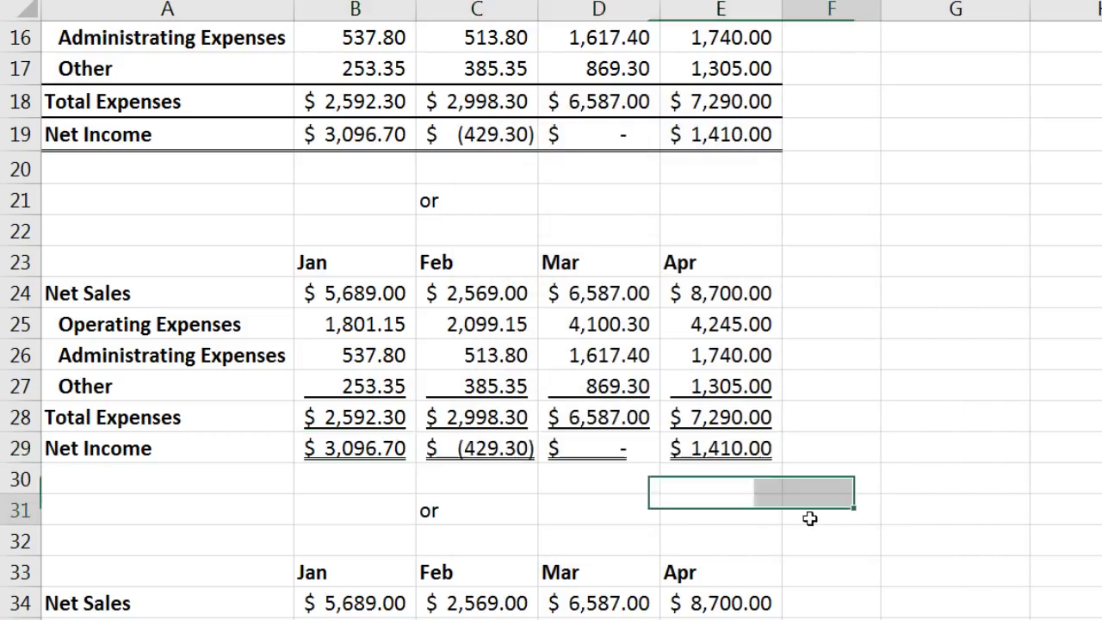
Remove all borders from the Total Expenses and Net Income rows, A38:E39, of the fourth income statement.
scroll(800, 506, "down", 2)
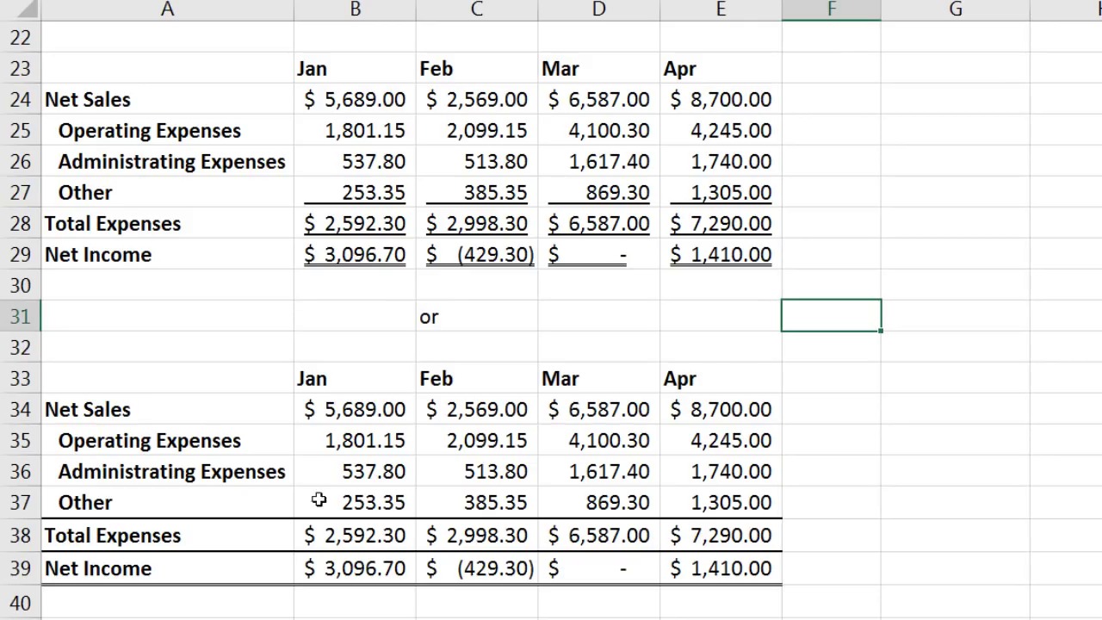
left_click_drag(136, 532, 714, 576)
key("ctrl+1")
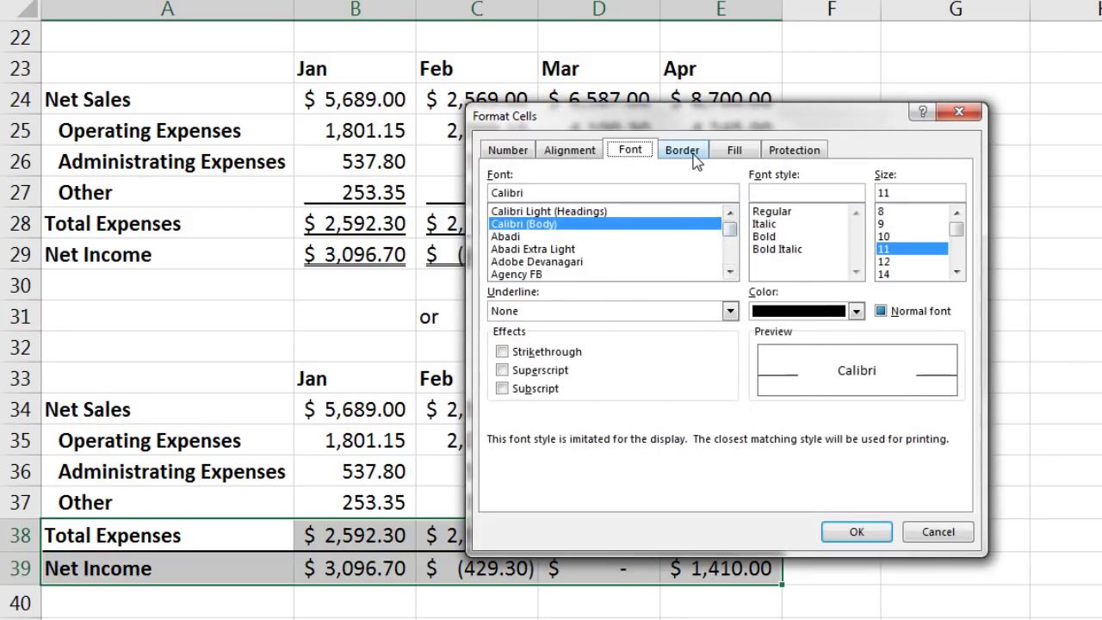
left_click(686, 153)
left_click(692, 207)
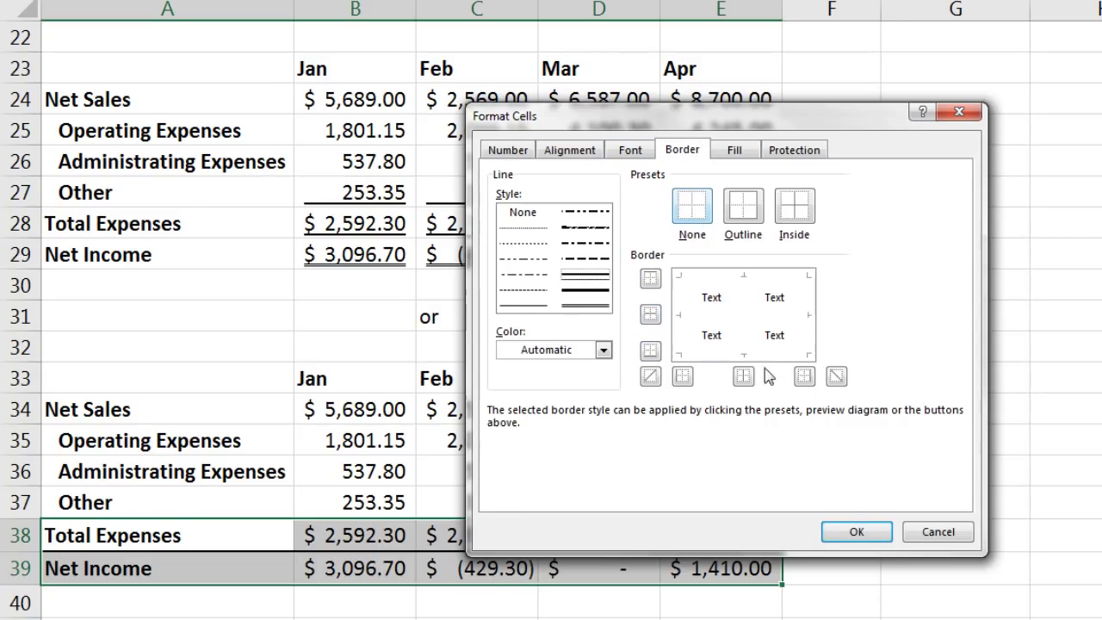
left_click(856, 531)
Apply a Single Accounting underline to the Other and Total Expenses amounts in B37:E38.
left_click_drag(361, 502, 717, 529)
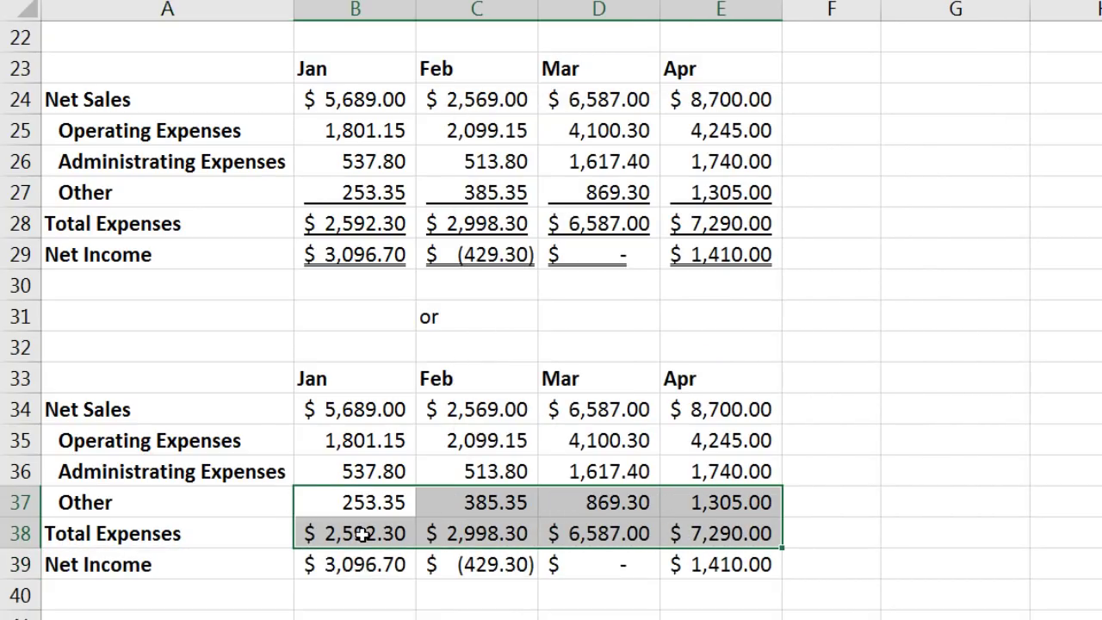
key("ctrl+1")
left_click(630, 152)
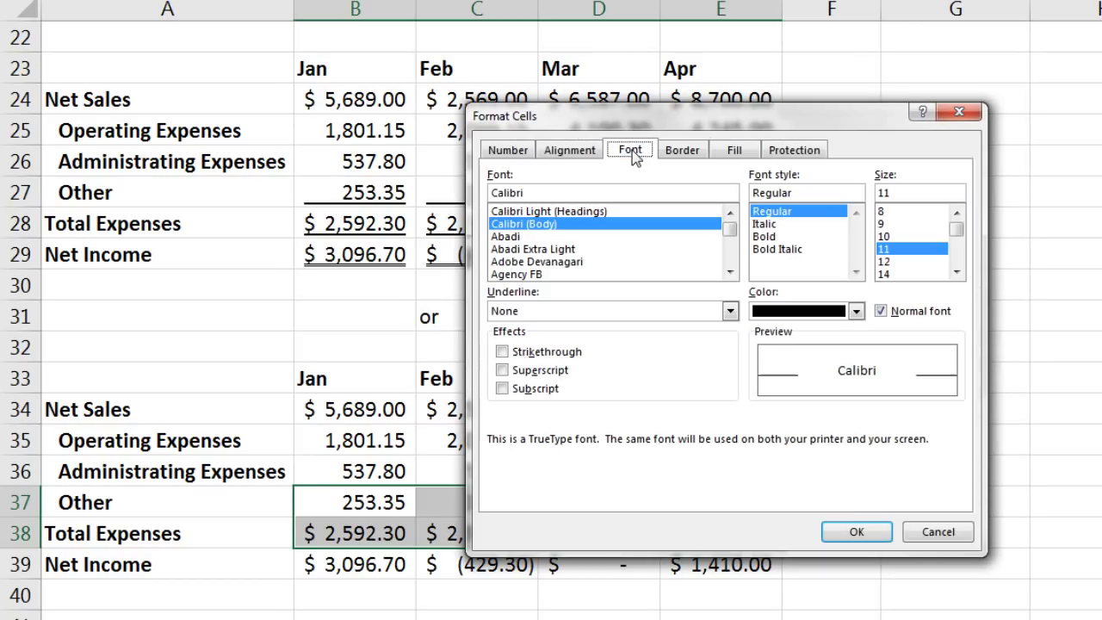
left_click(582, 309)
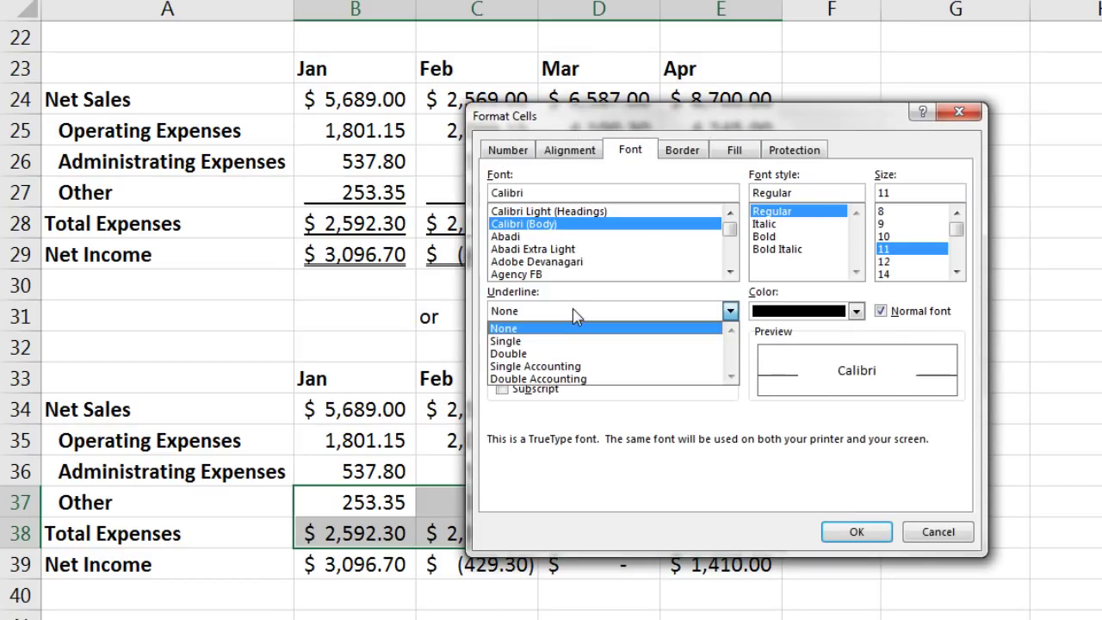
left_click(544, 367)
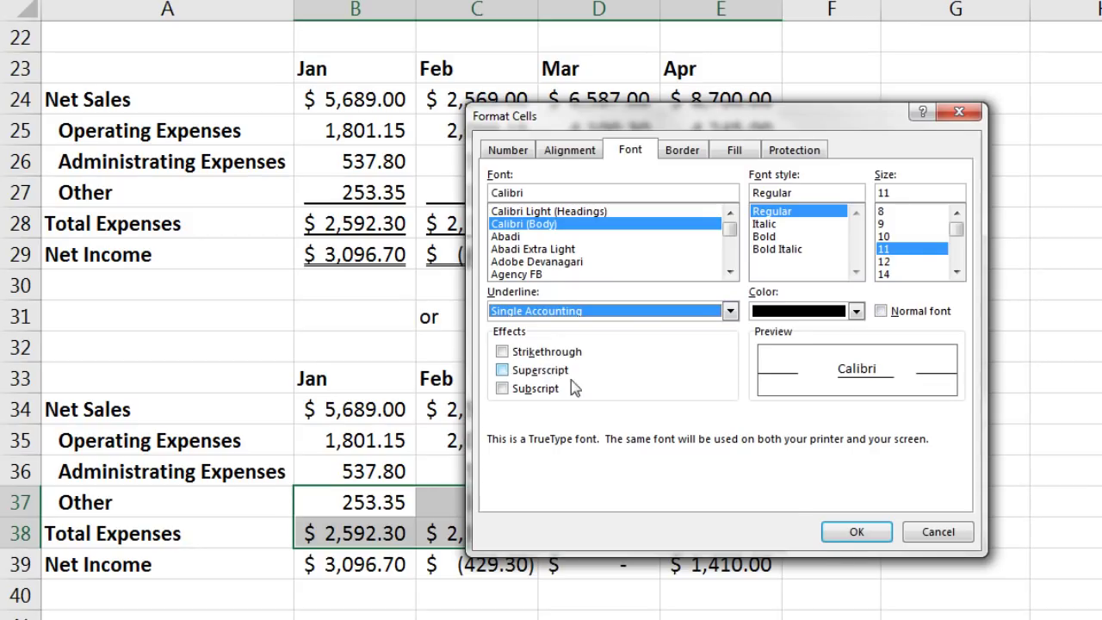
left_click(854, 532)
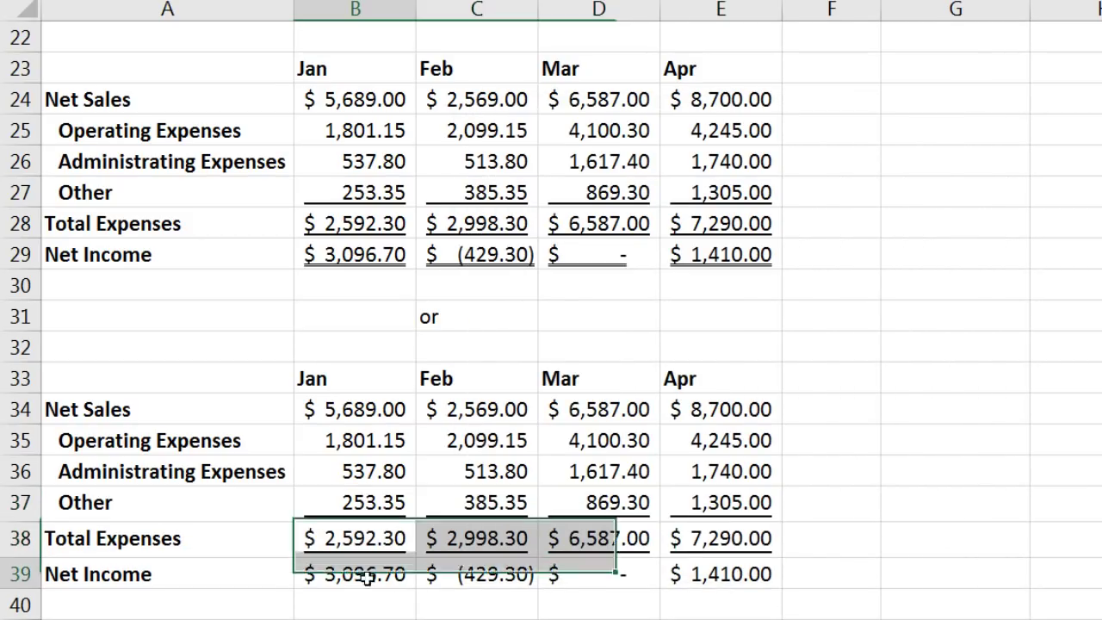
Apply a Double Accounting underline to the Net Income amounts in B39:E39.
left_click_drag(366, 578, 711, 567)
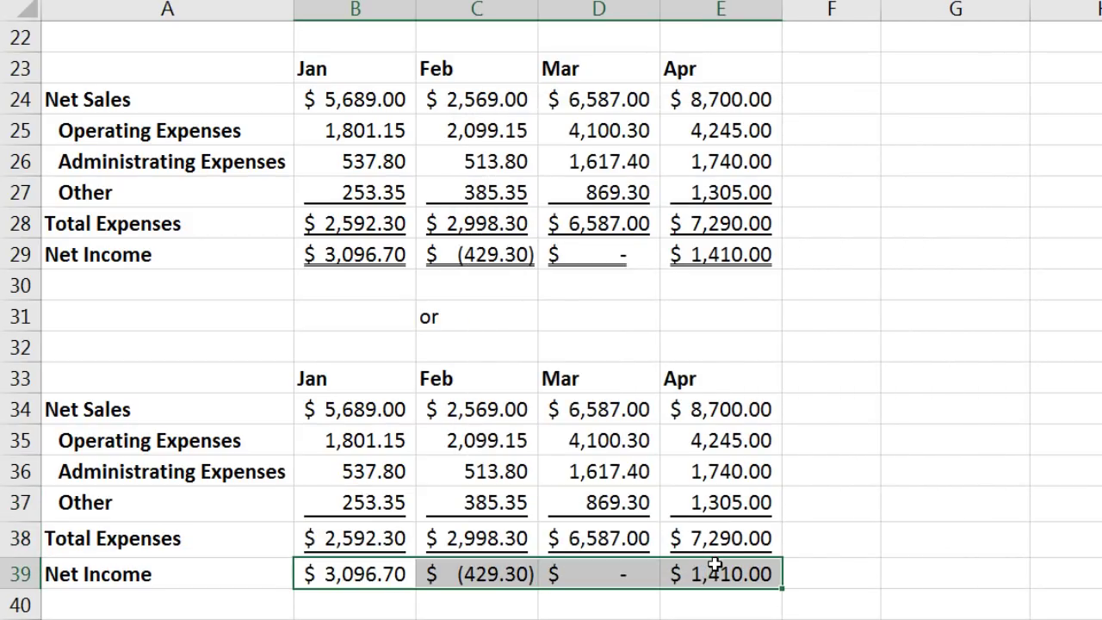
key("ctrl+1")
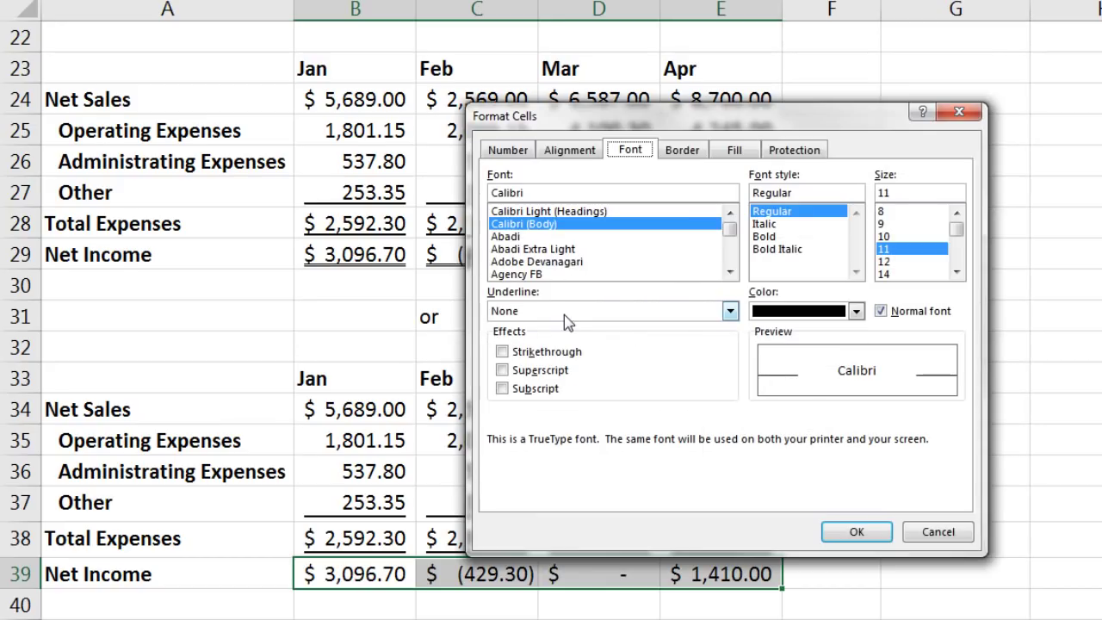
left_click(564, 313)
left_click(558, 381)
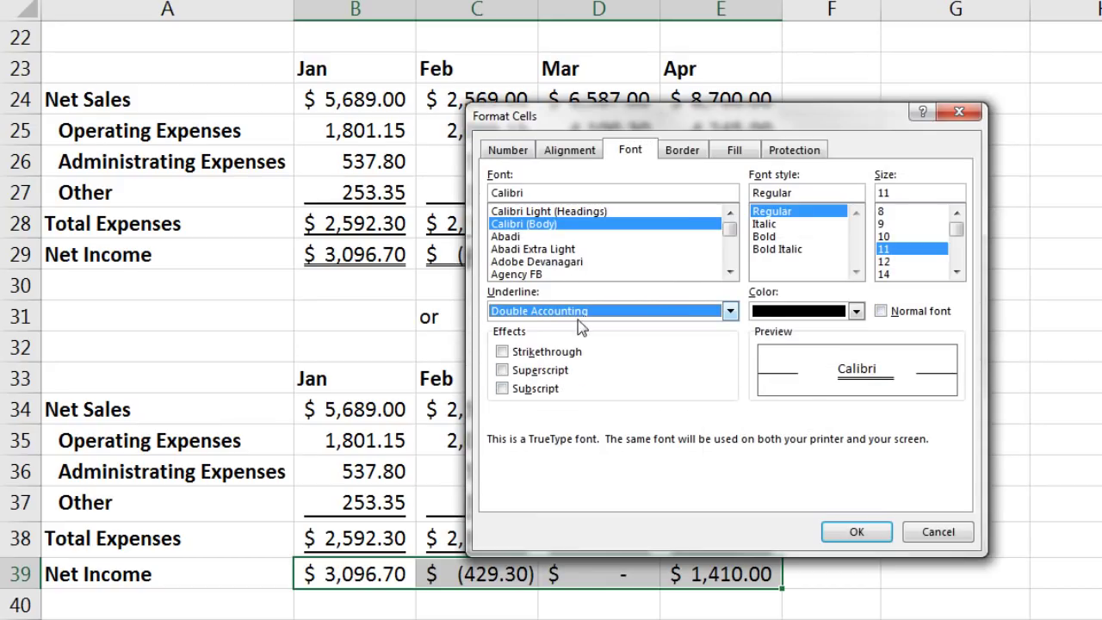
left_click(856, 533)
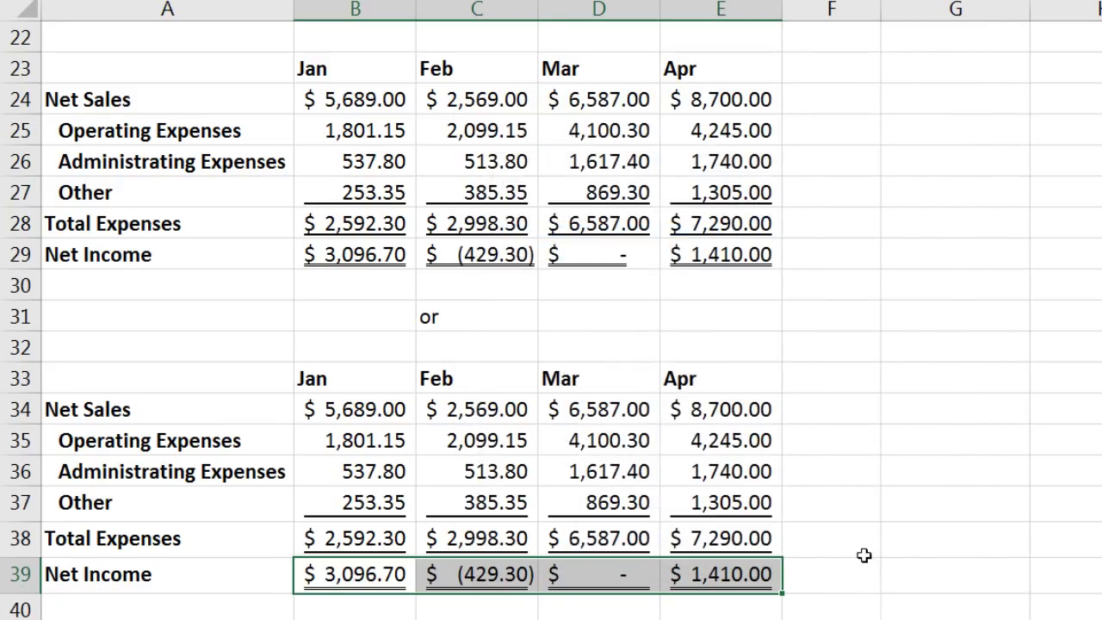
left_click(807, 477)
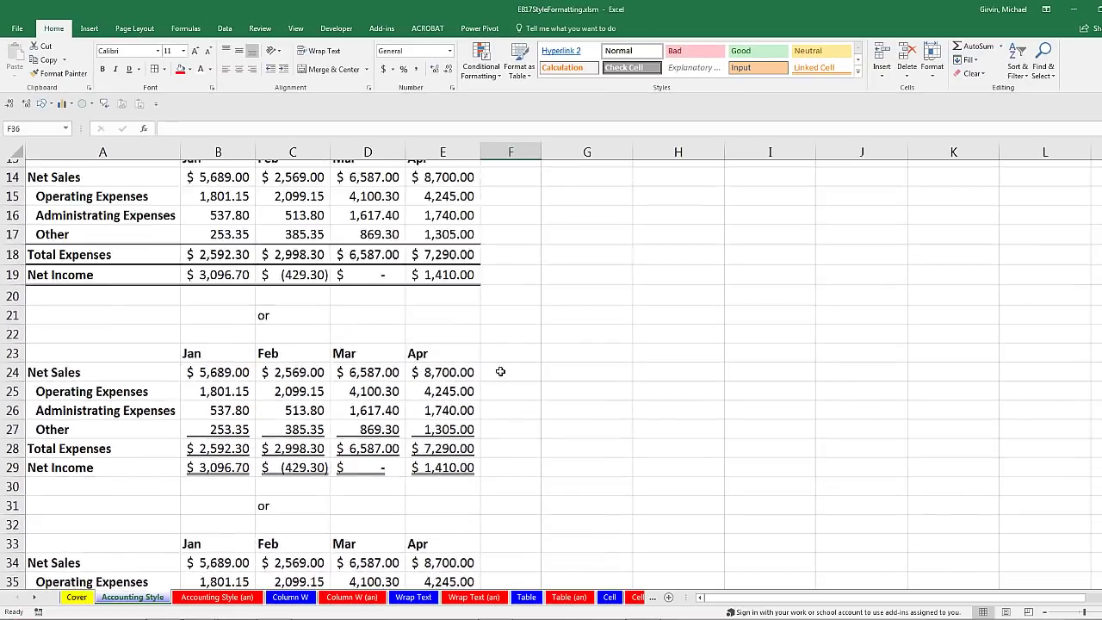
Give the check register G5:L12 a thick outline border and double vertical lines between its columns.
scroll(500, 371, "up", 3)
scroll(504, 344, "up", 1)
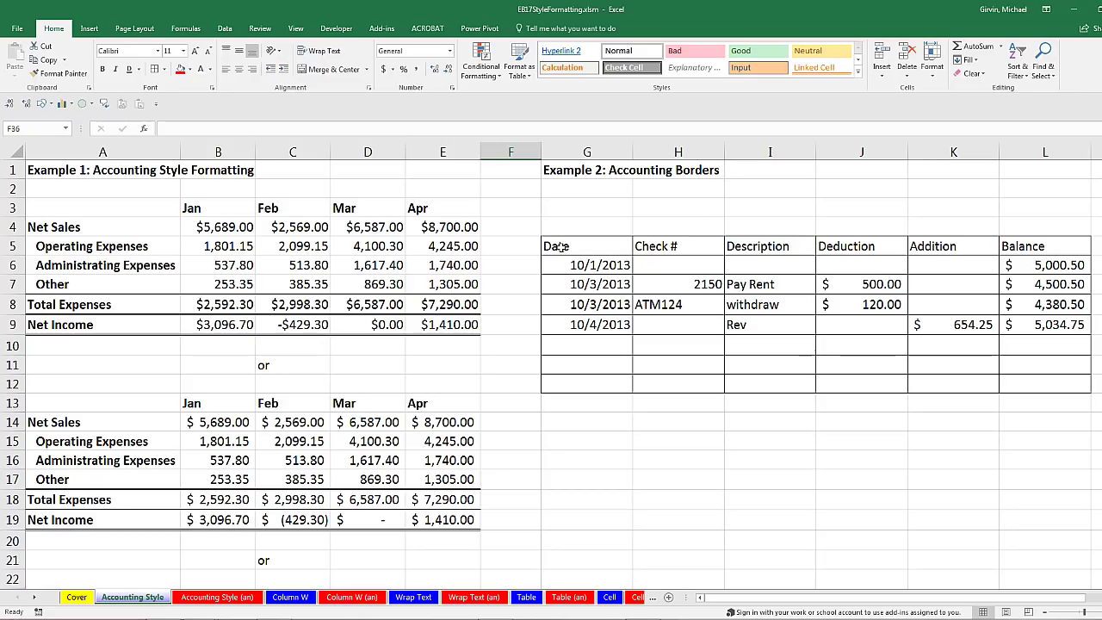
left_click_drag(556, 246, 1041, 383)
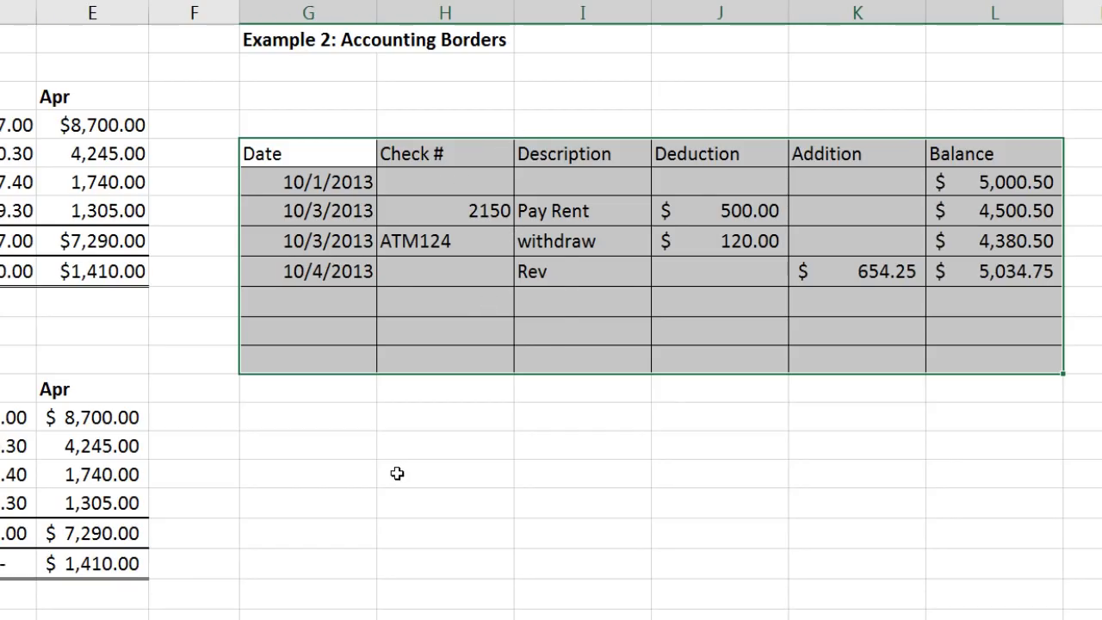
key("ctrl+1")
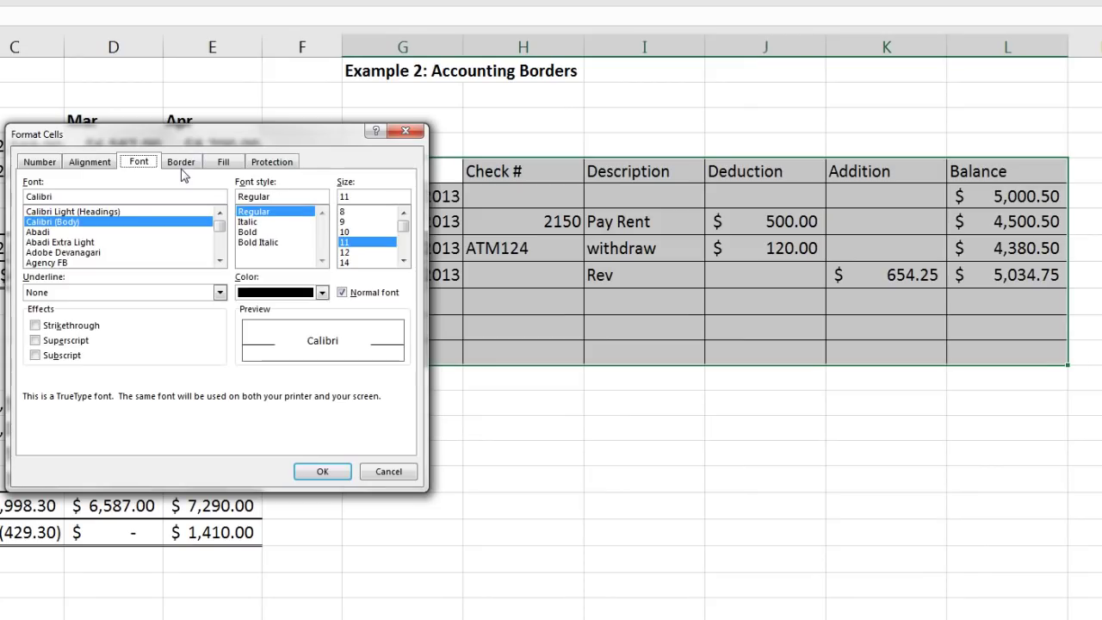
left_click(182, 163)
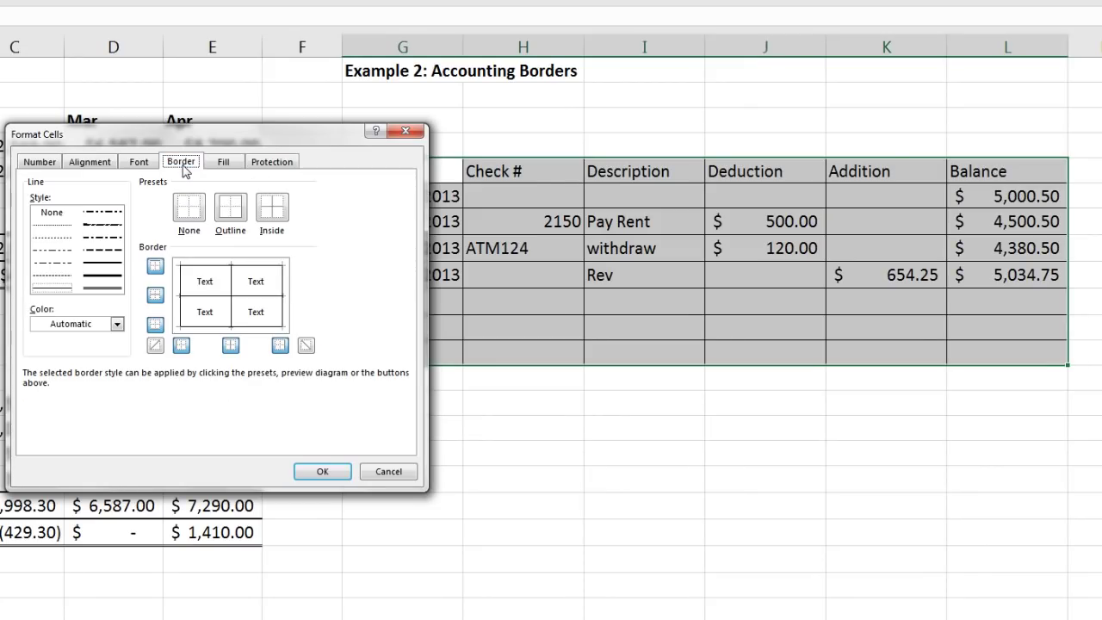
left_click(105, 277)
left_click(231, 215)
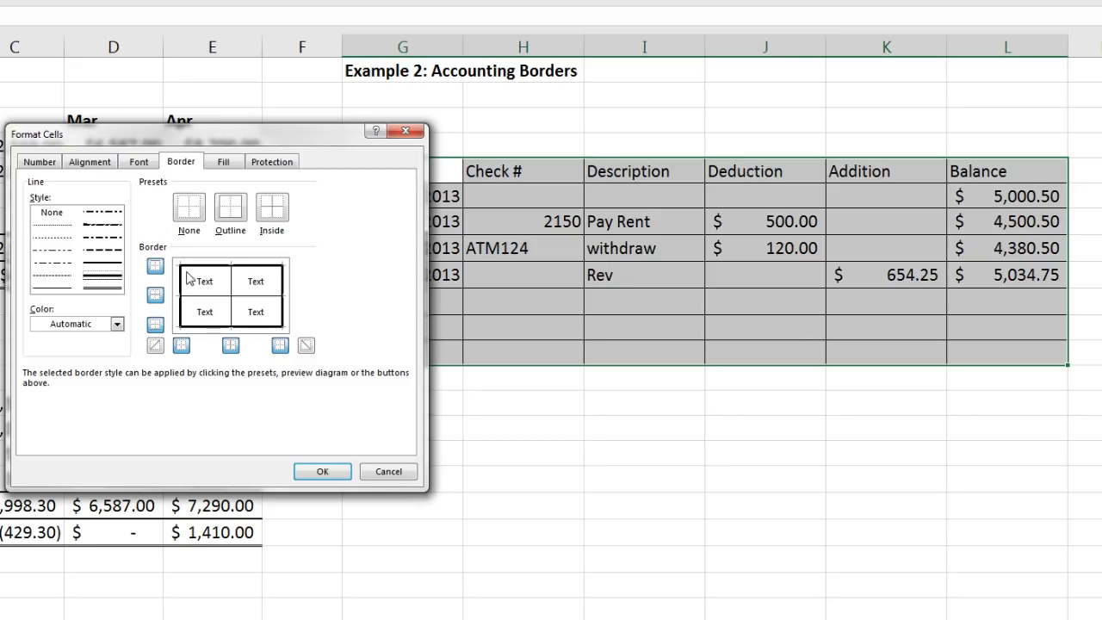
left_click(101, 289)
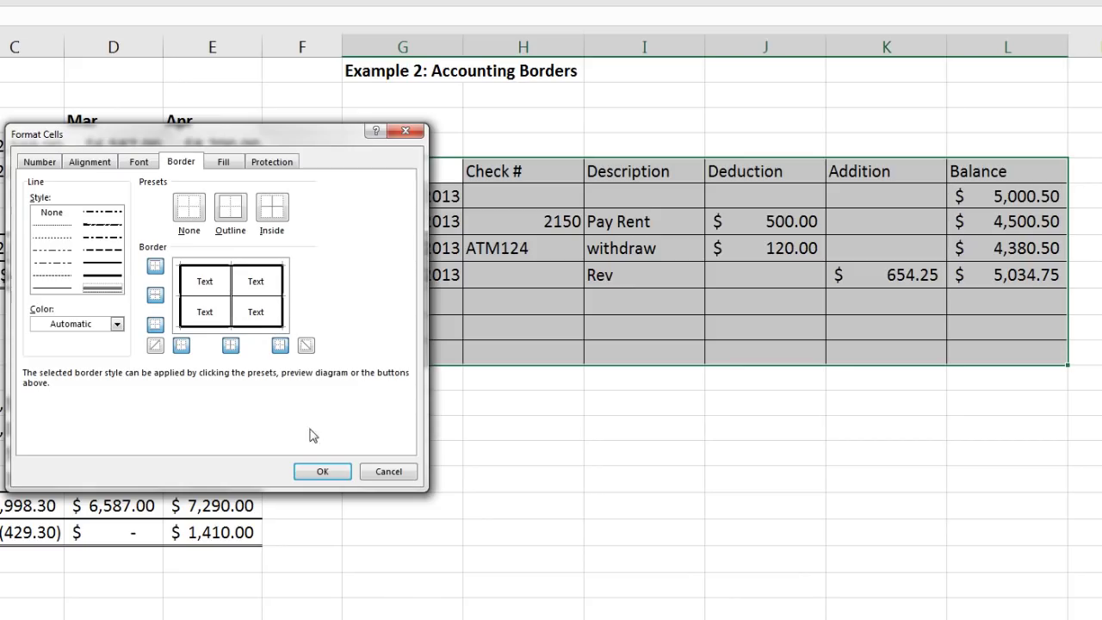
left_click(322, 470)
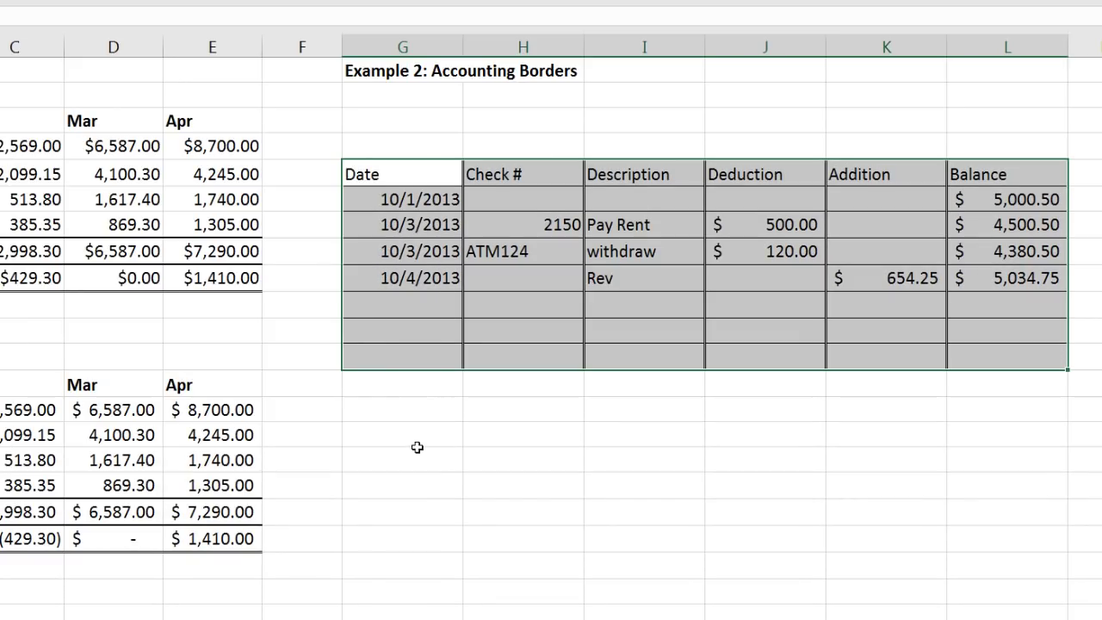
left_click(422, 449)
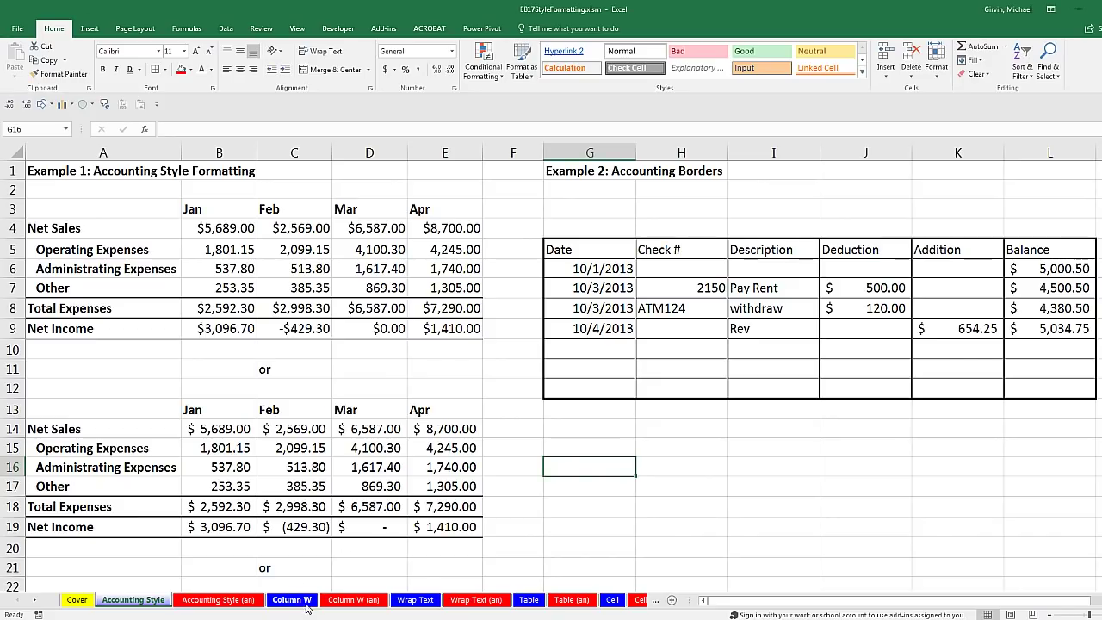
On the Column W sheet, AutoFit column A and narrow it to slightly wider than the dates.
left_click(292, 600)
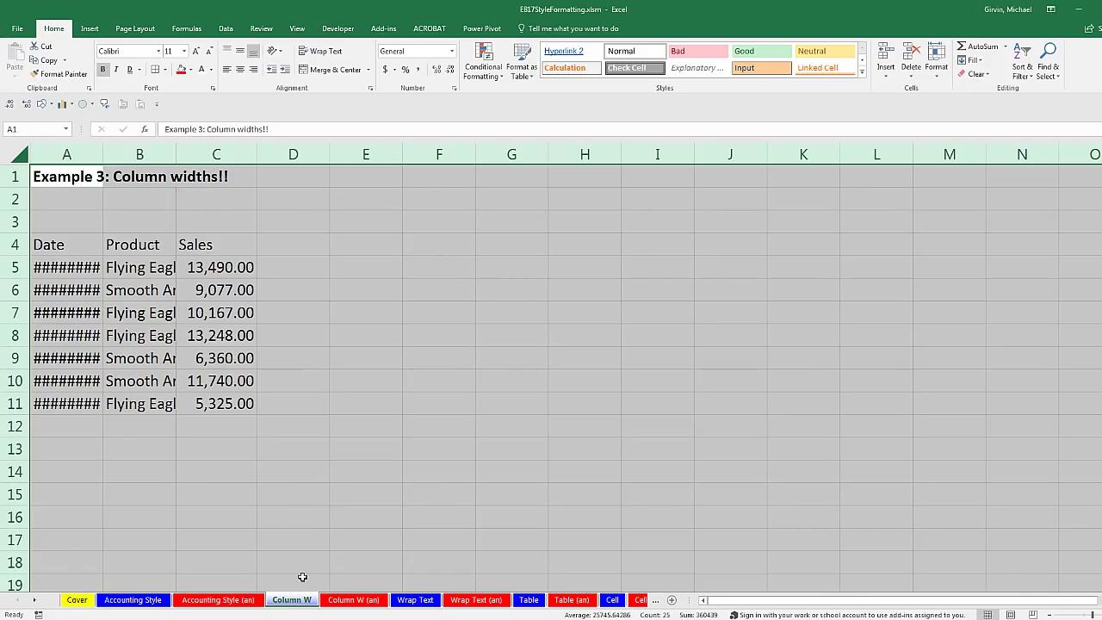
left_click(286, 423)
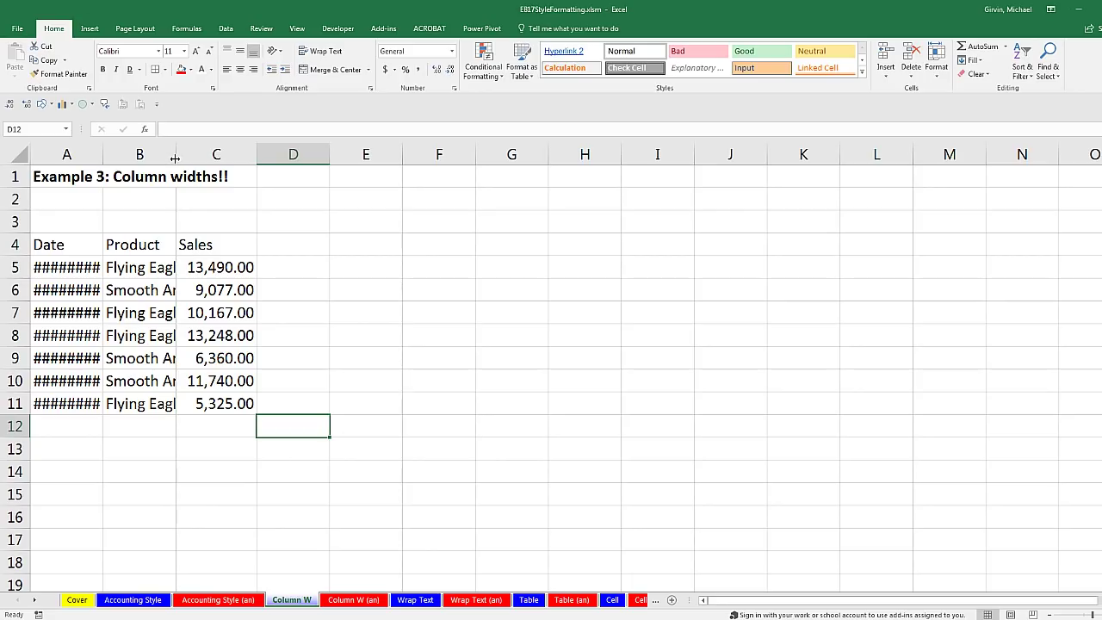
double_click(101, 153)
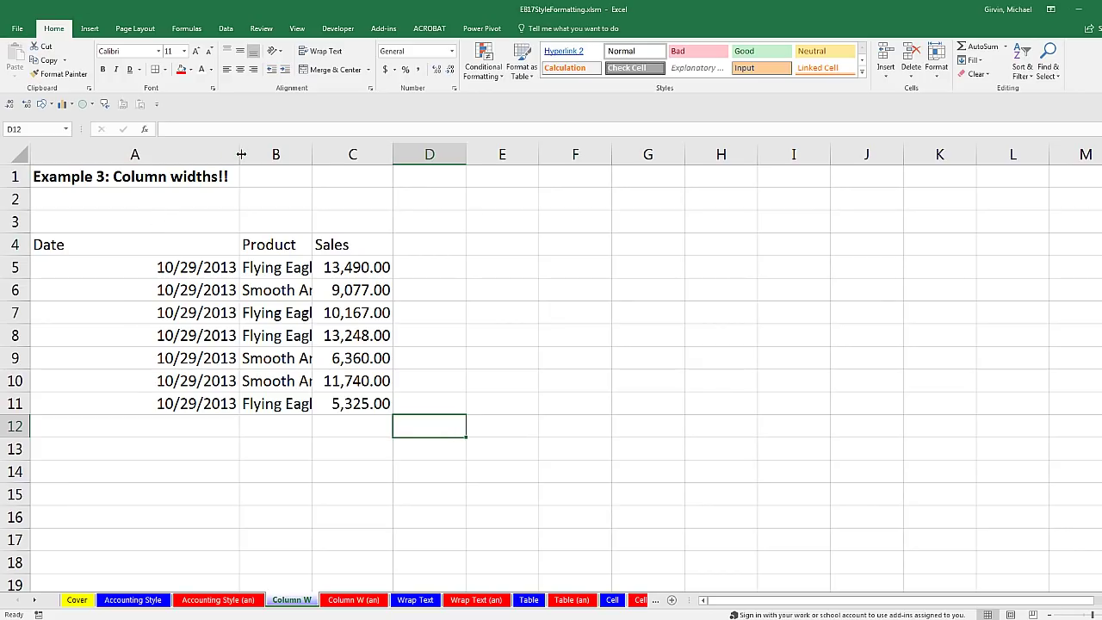
left_click_drag(241, 154, 122, 167)
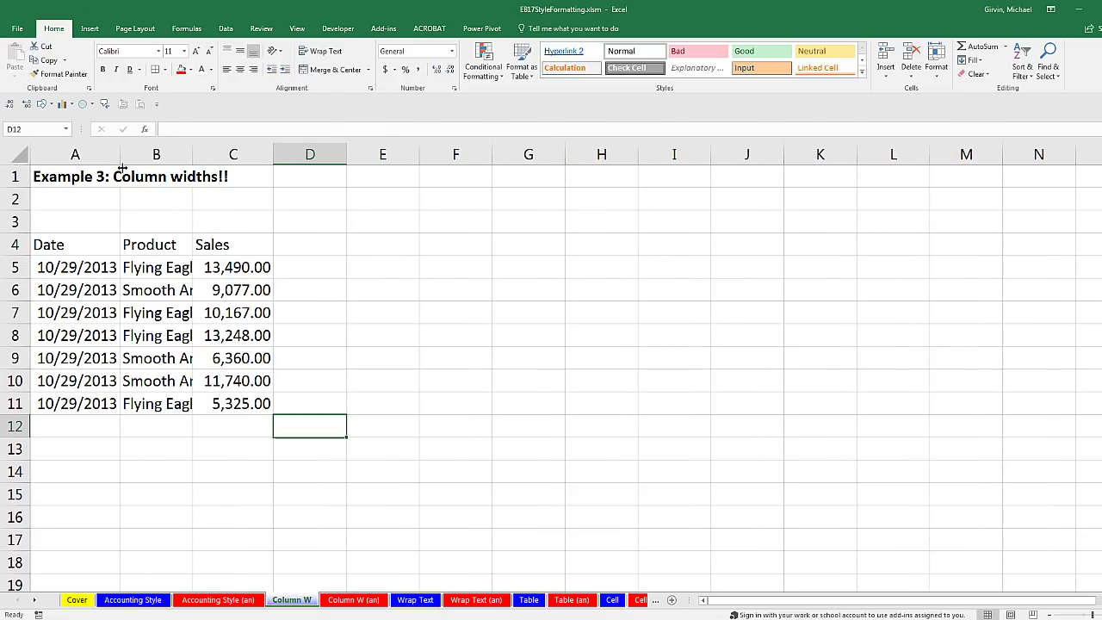
left_click_drag(123, 158, 128, 157)
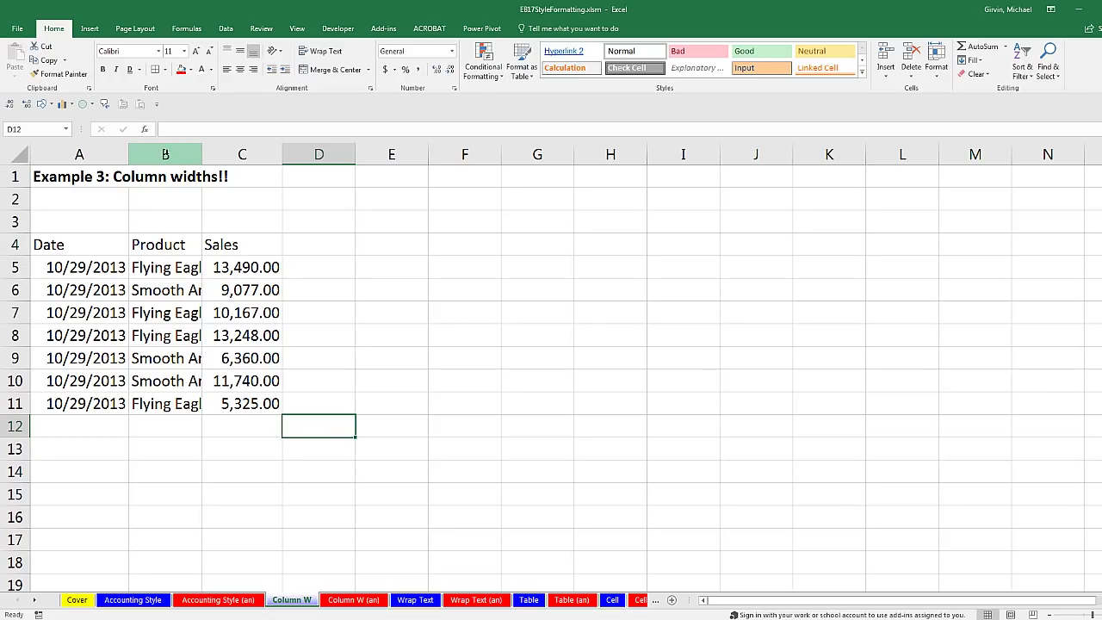
AutoFit the Product and Sales columns, B and C, together to their contents.
left_click_drag(162, 153, 216, 155)
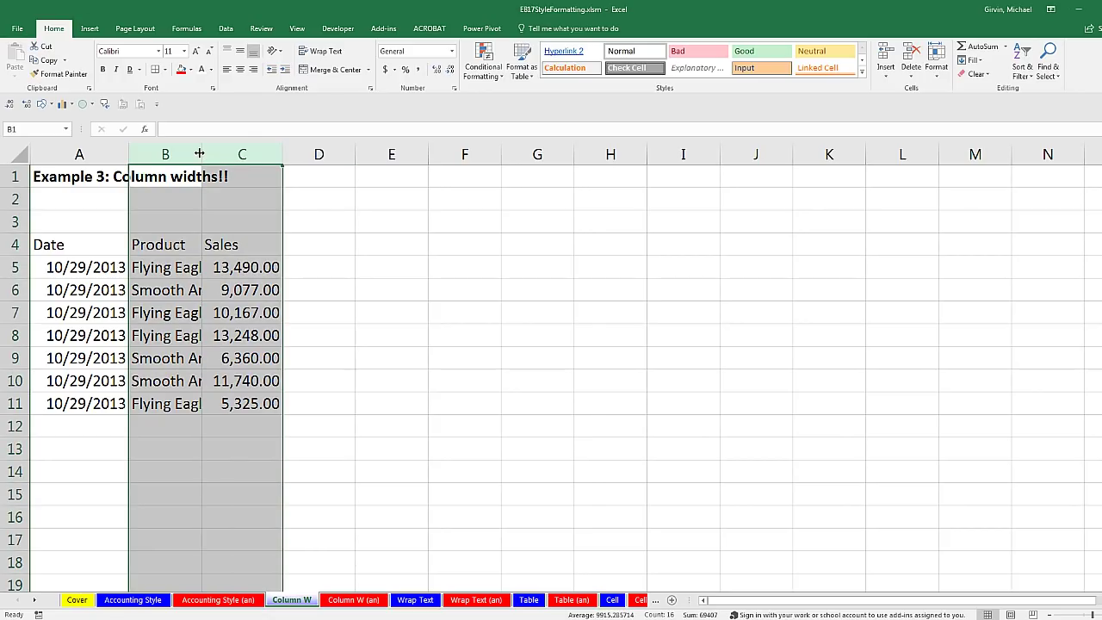
double_click(199, 153)
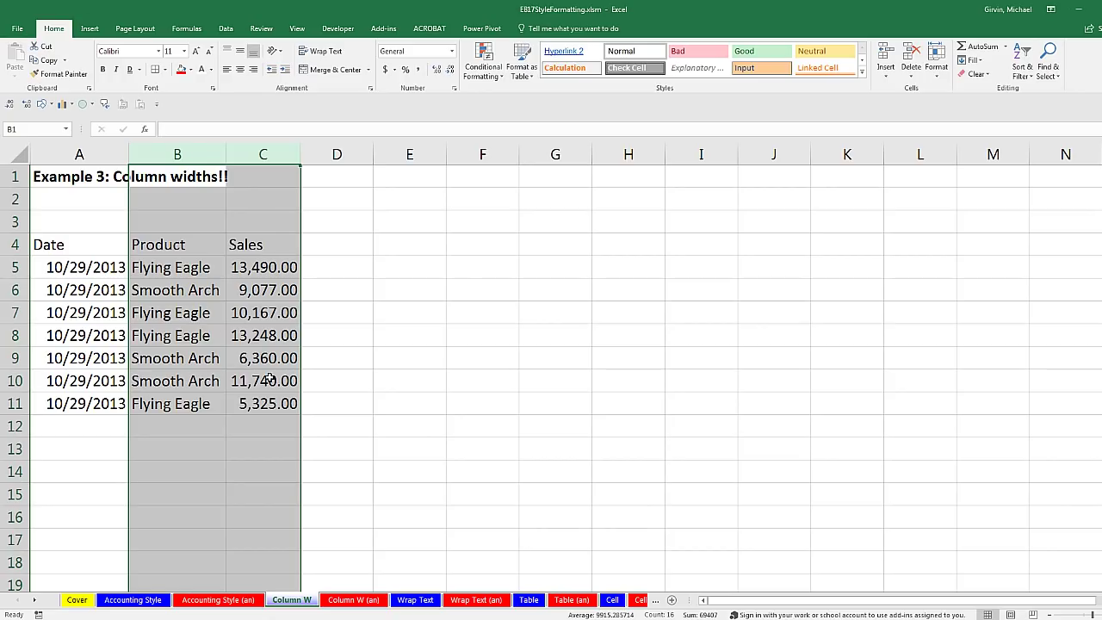
left_click(310, 246)
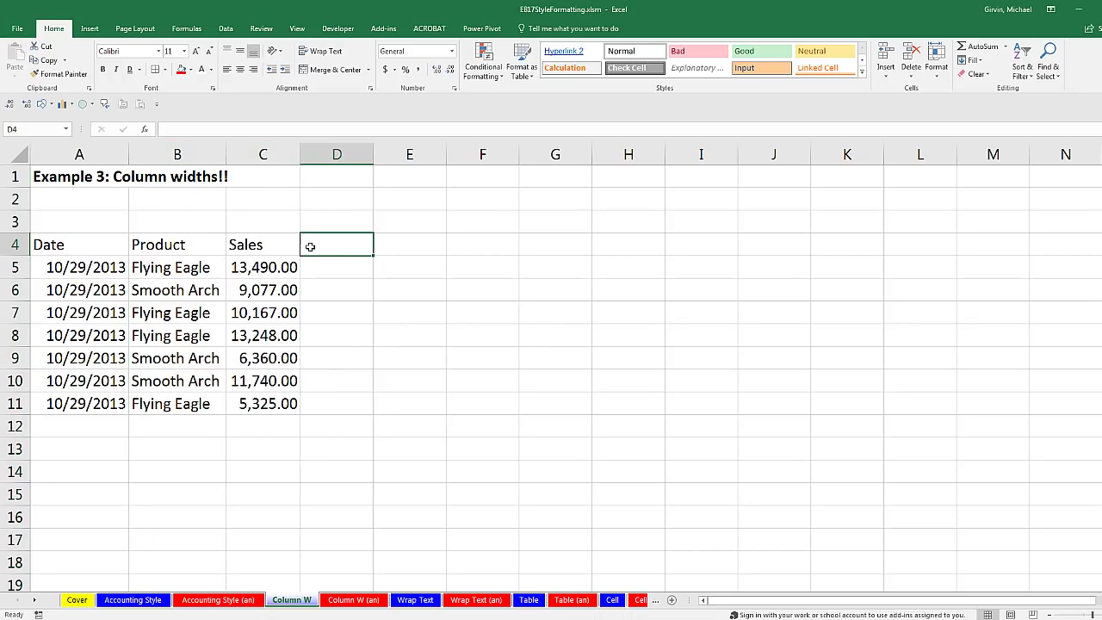
On the Wrap Text sheet, turn on Wrap Text for the header cells A5:C5.
left_click(423, 600)
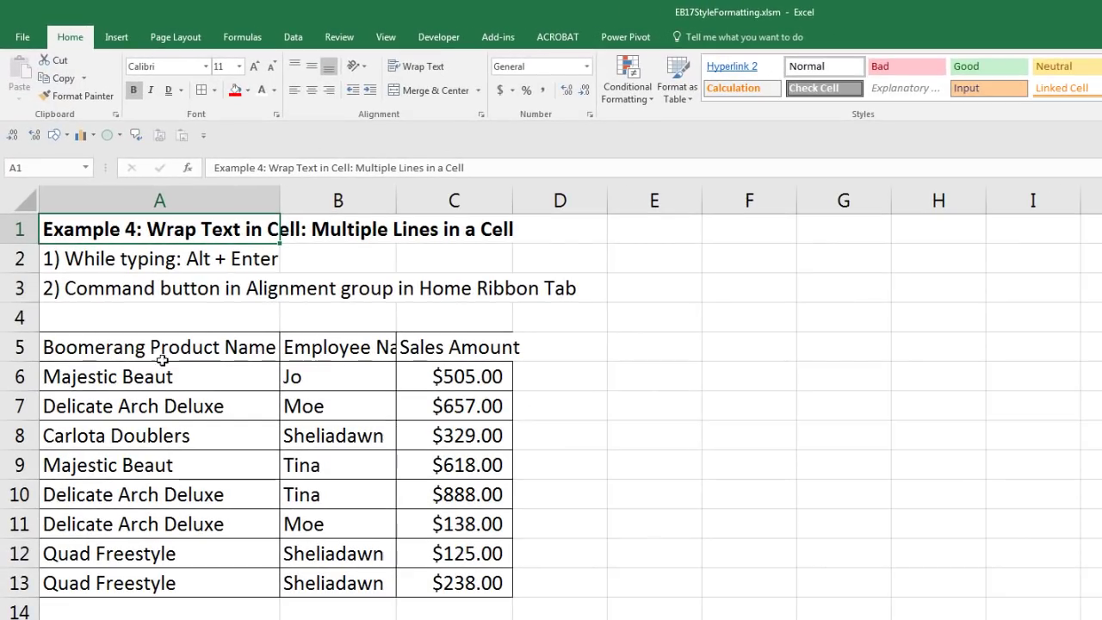
left_click_drag(95, 347, 437, 353)
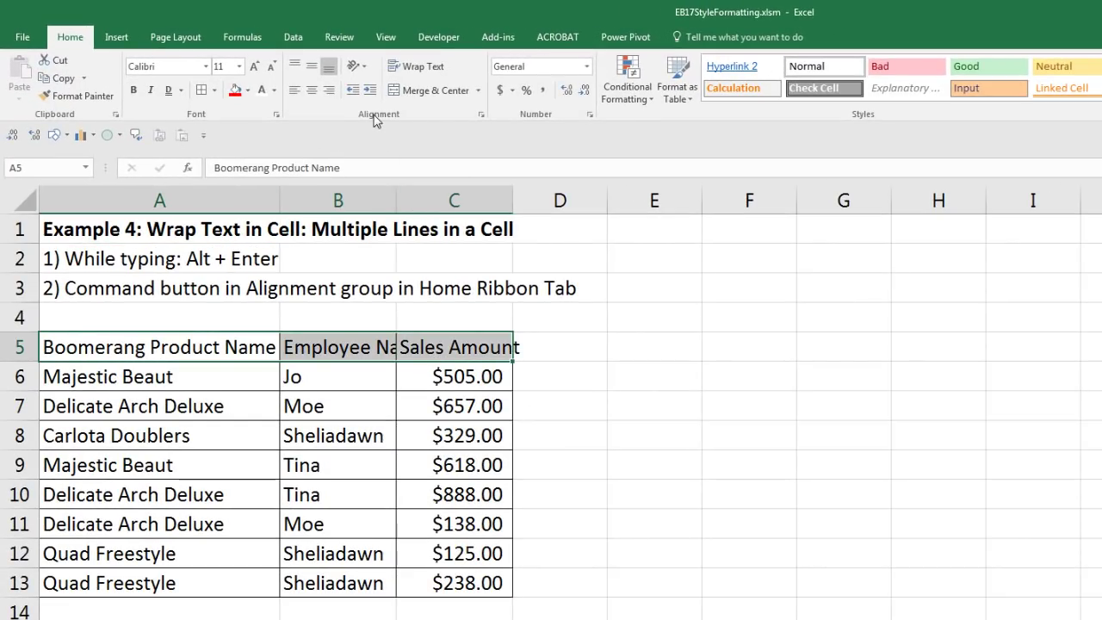
left_click(417, 69)
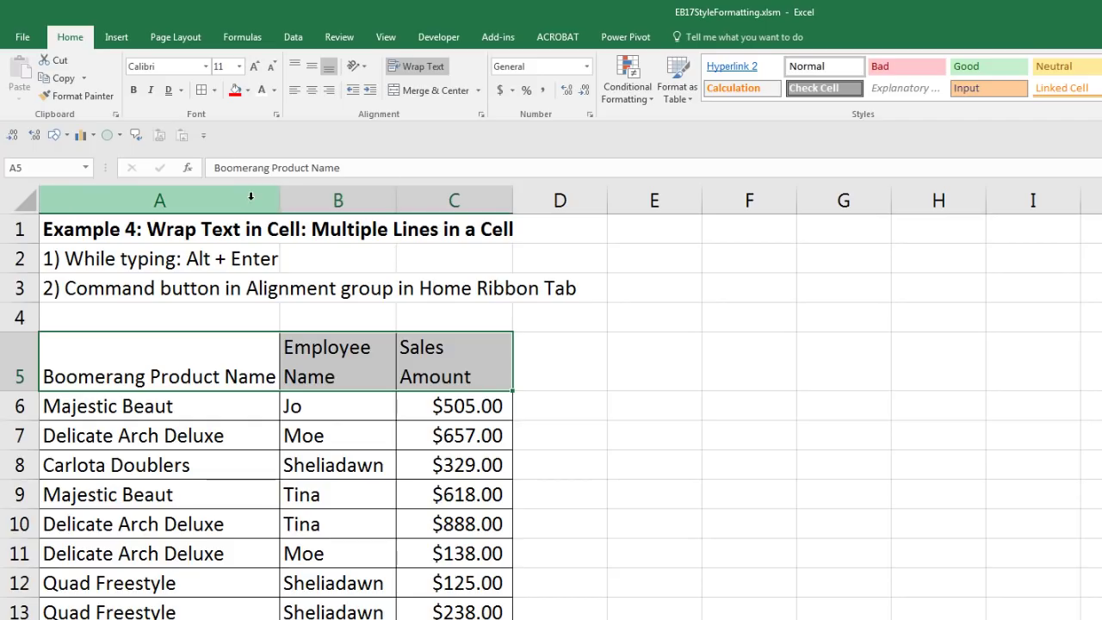
Try narrowing column A so the Boomerang Product Name header wraps, and undo the width change.
left_click(207, 200)
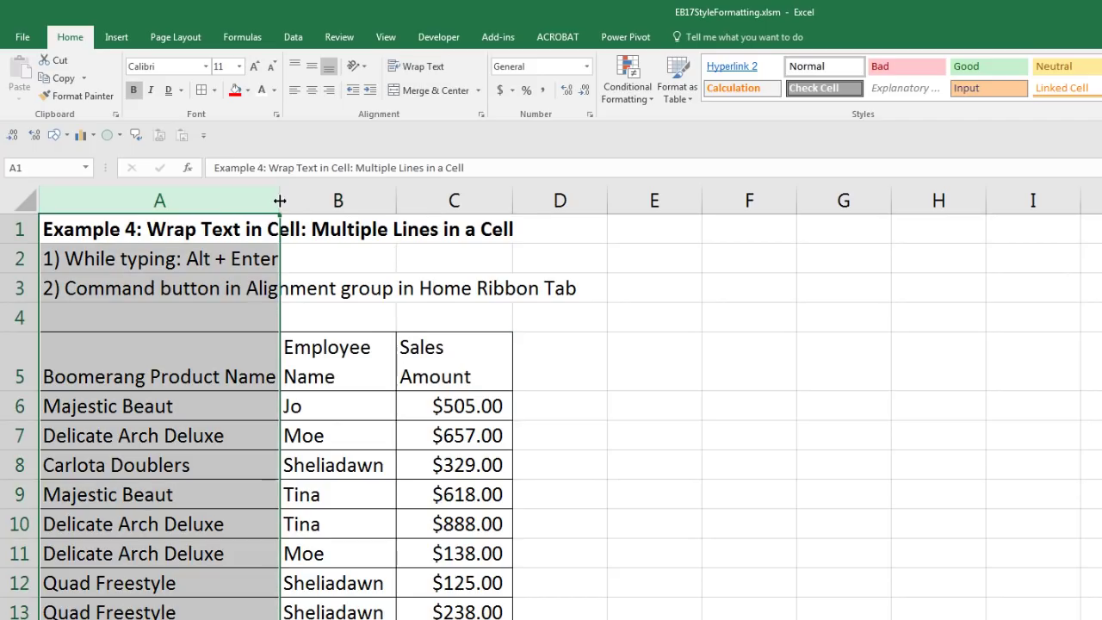
left_click_drag(278, 199, 238, 212)
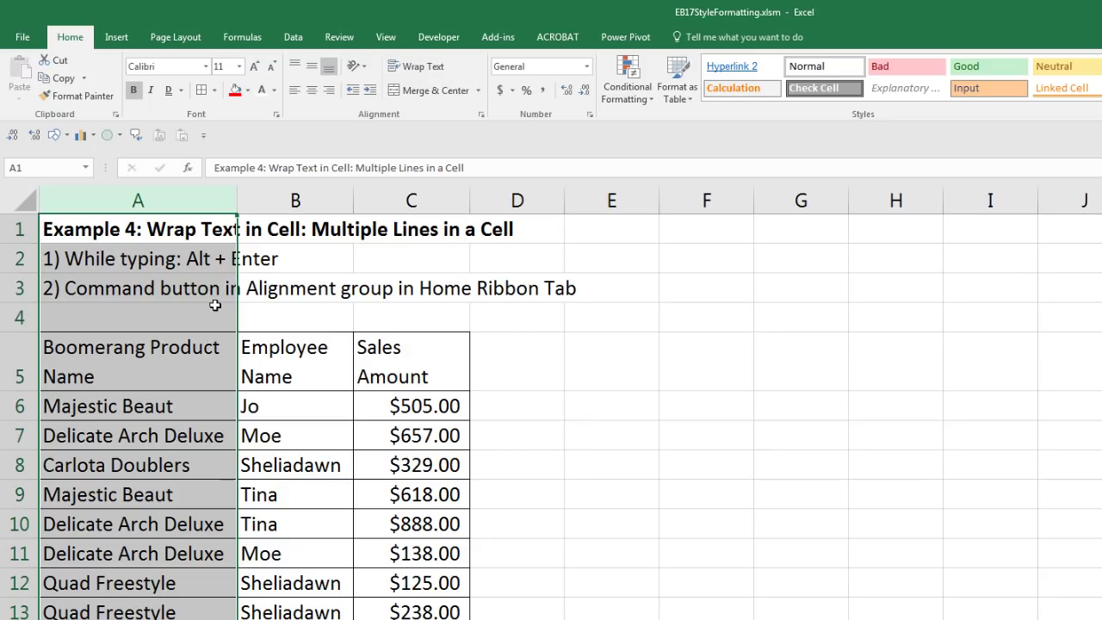
key("ctrl+z")
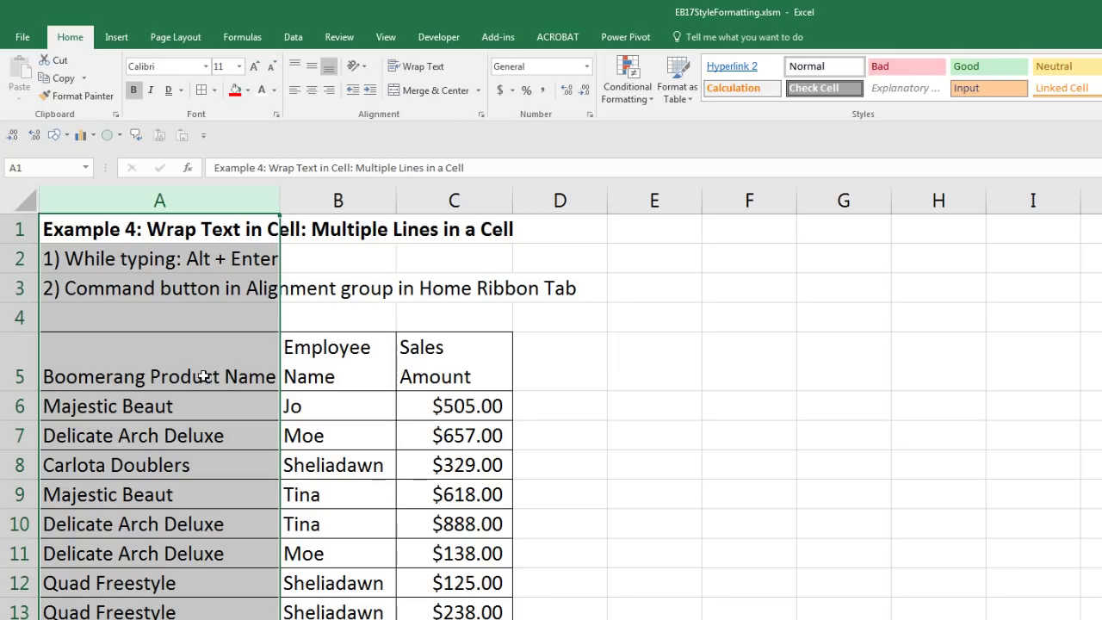
Replace the space after "Boomerang" in header A5 with a manual line break and narrow column A to fit the product names.
double_click(149, 376)
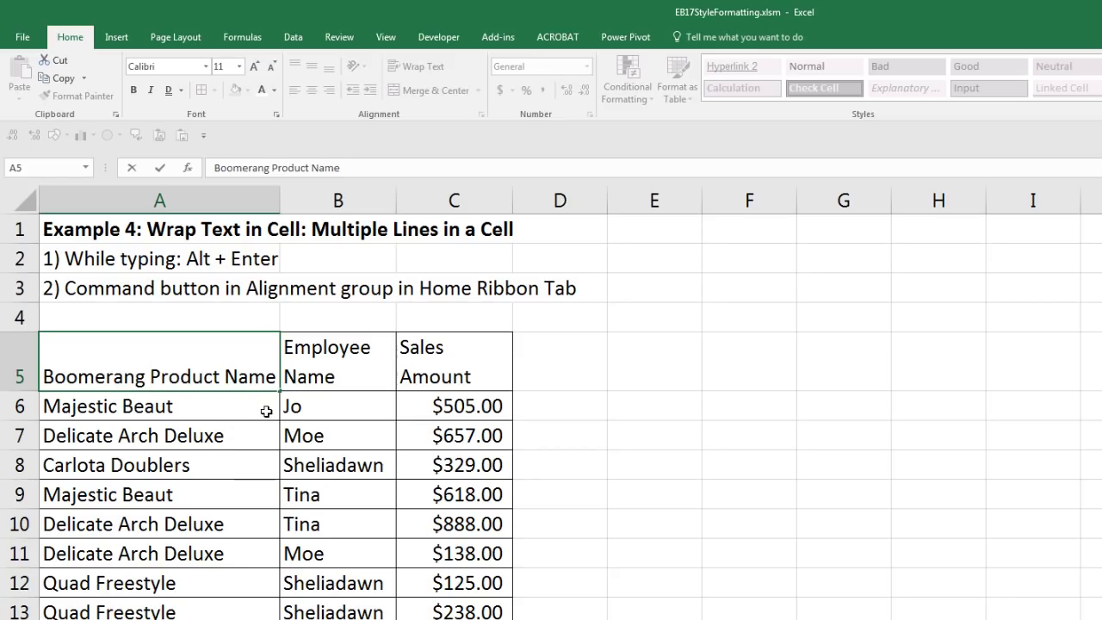
key("BackSpace")
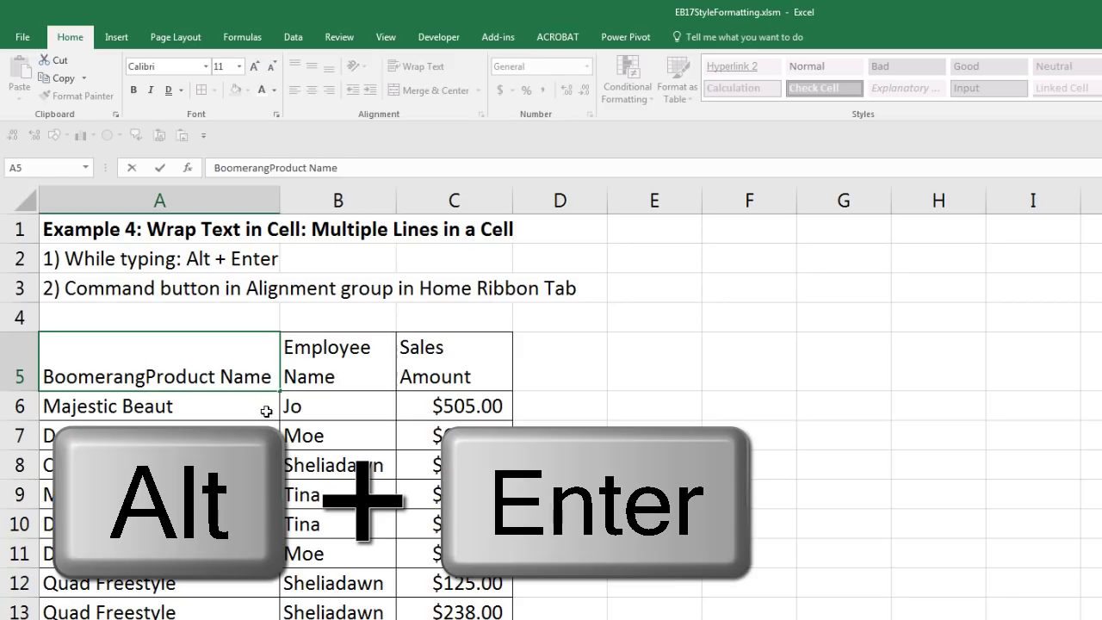
key("alt+Return")
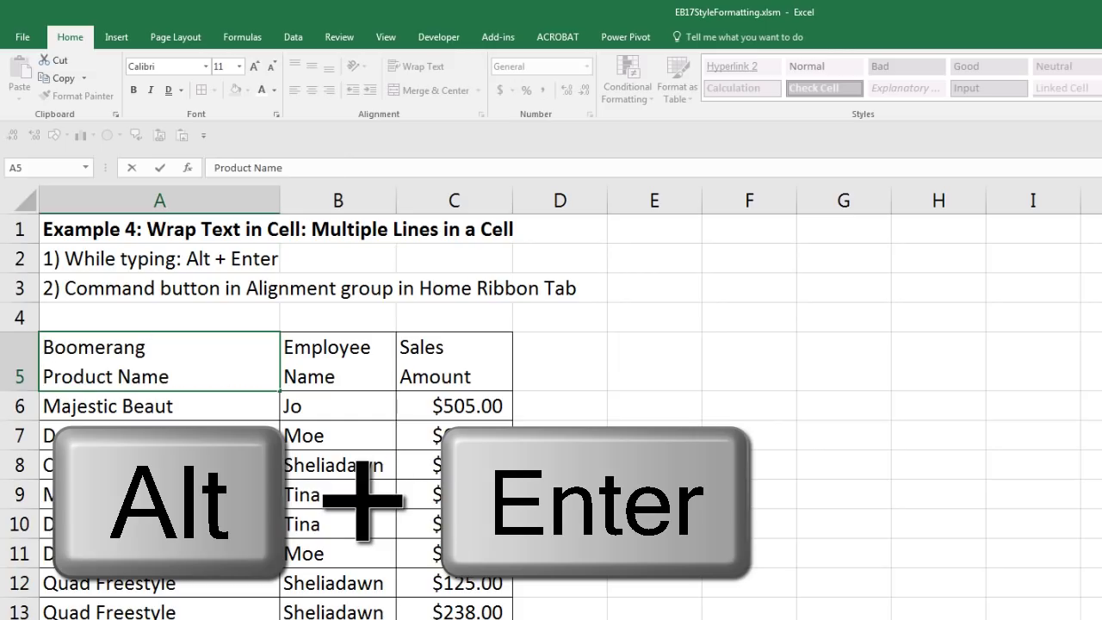
left_click(194, 437)
left_click_drag(281, 199, 185, 229)
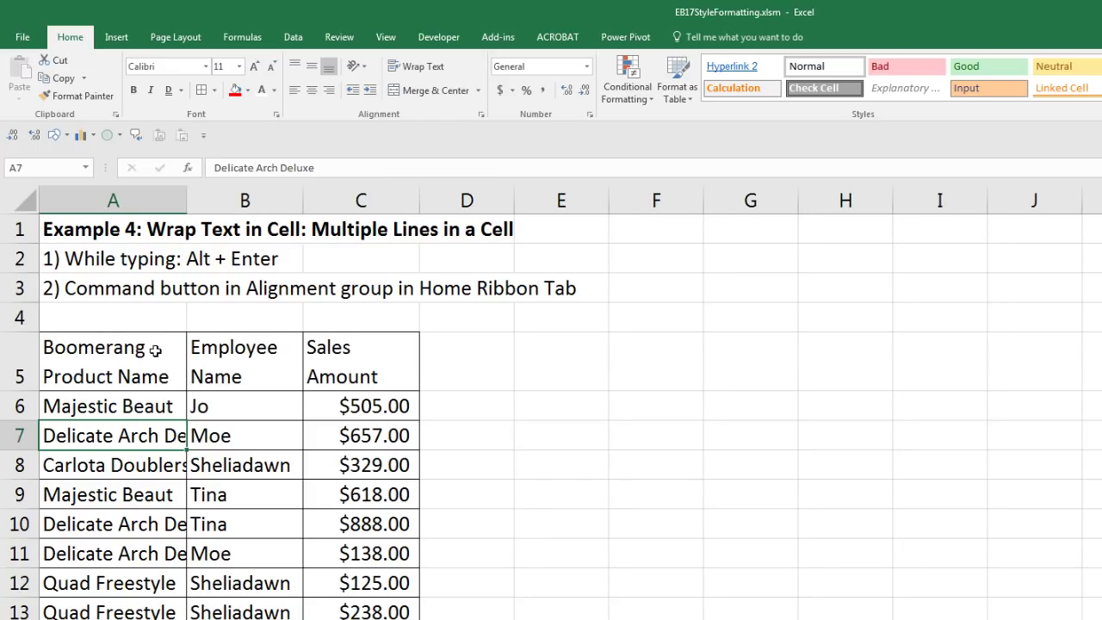
left_click_drag(187, 199, 254, 202)
Turn Wrap Text off for header cell A5 and back on to compare its effect on the line break.
left_click(215, 363)
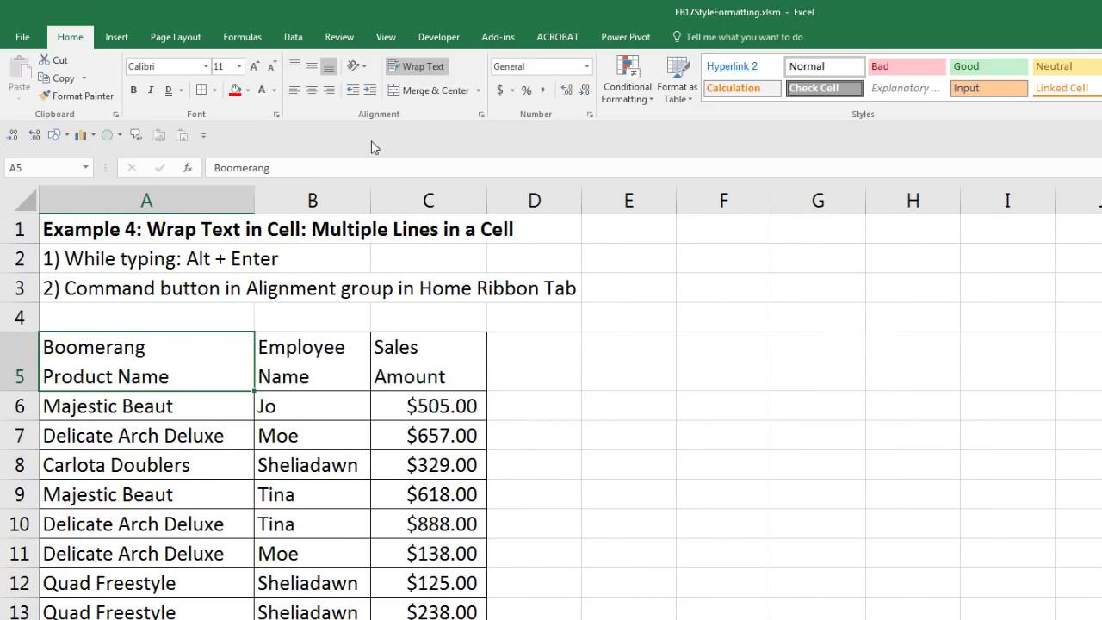
left_click(420, 66)
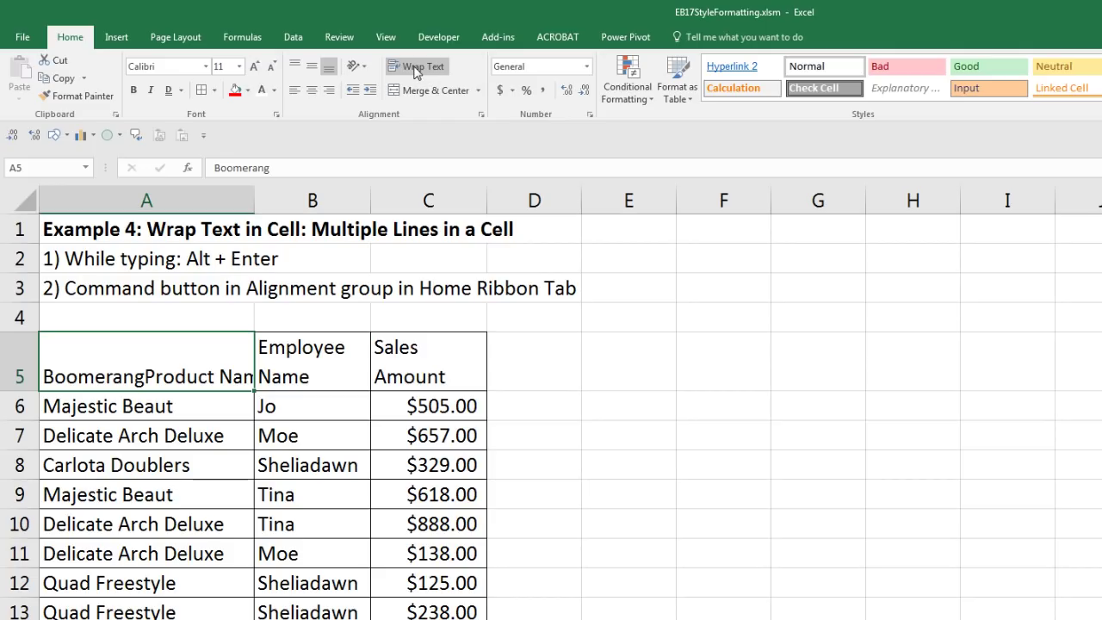
left_click(416, 69)
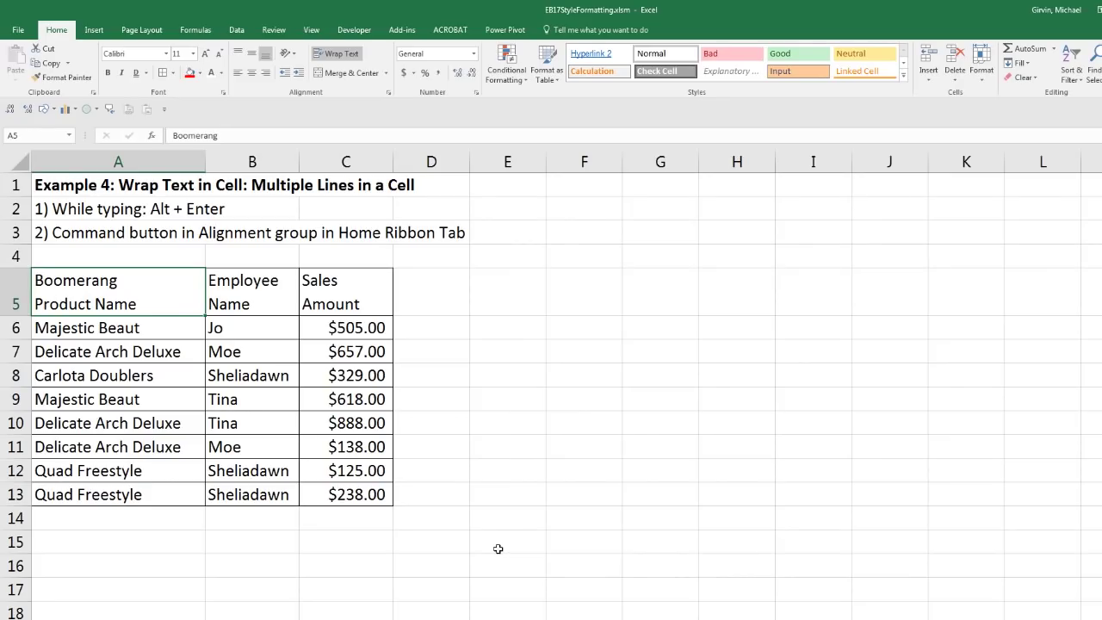
Enter "Boomerang" and "Product" on two lines within cell E15 and AutoFit column E.
left_click(504, 542)
type("Boomerang")
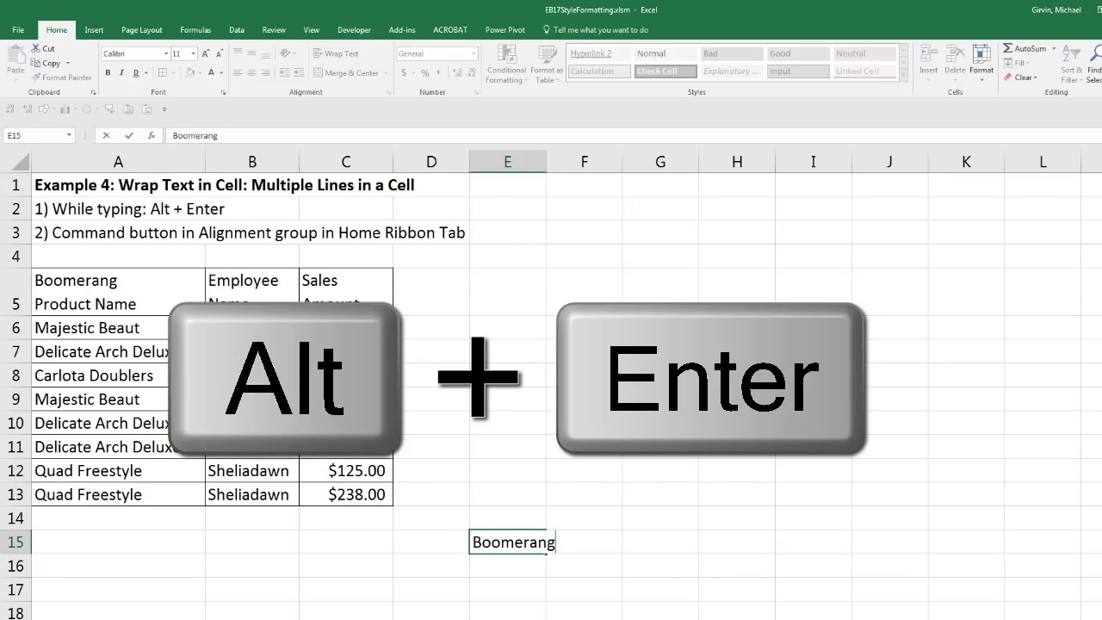
key("alt+Return")
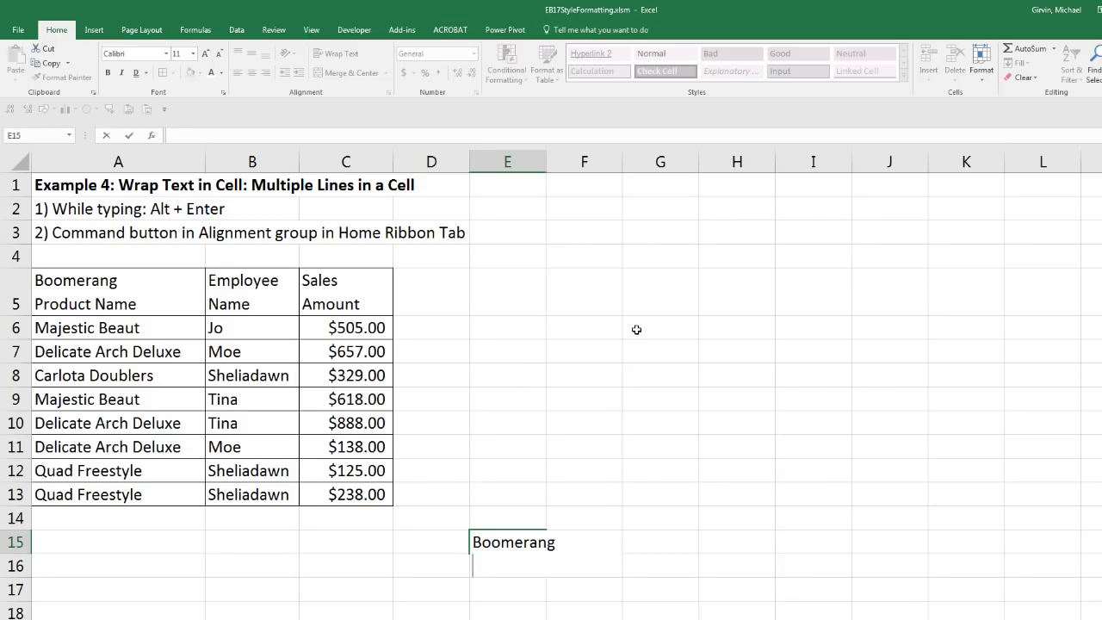
type("Product")
key("Return")
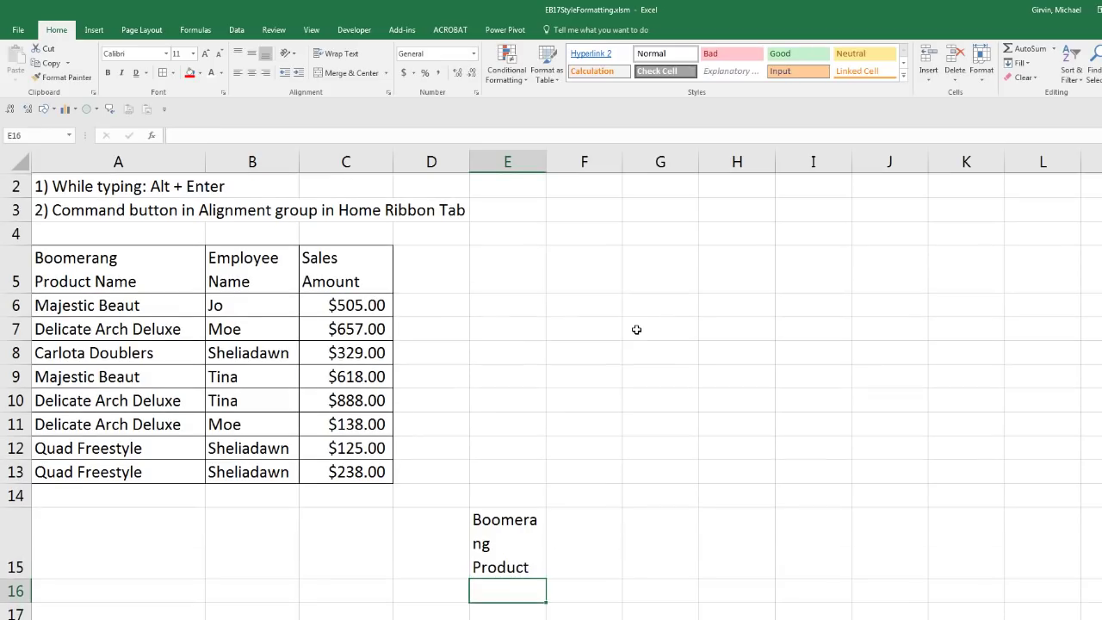
double_click(547, 164)
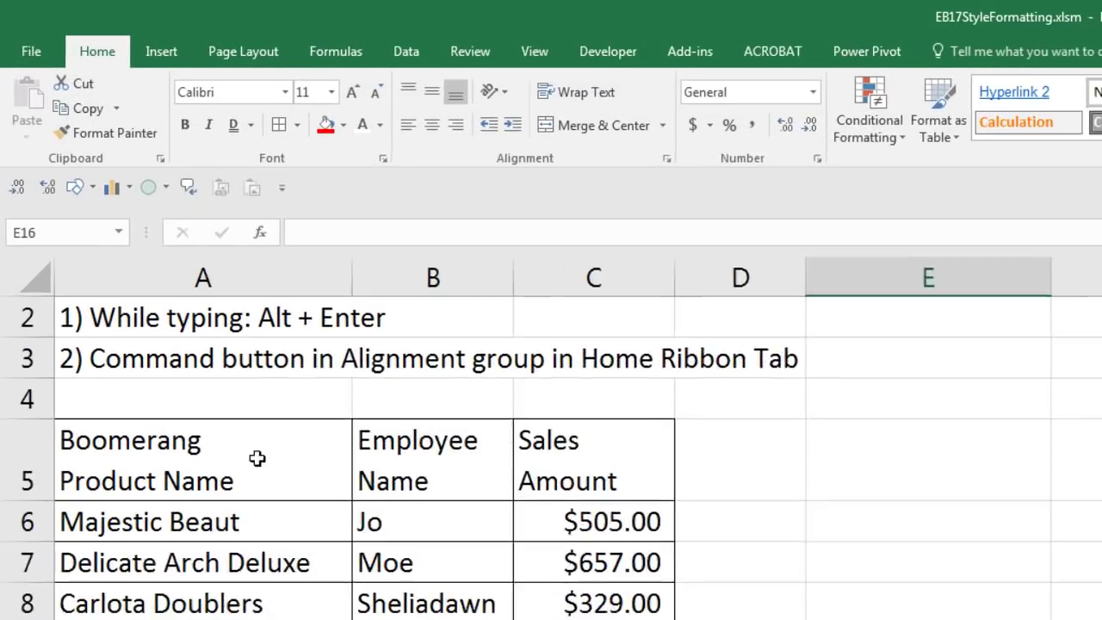
Toggle Wrap Text off and on again for the Boomerang Product Name header in A5.
left_click(198, 340)
left_click(463, 69)
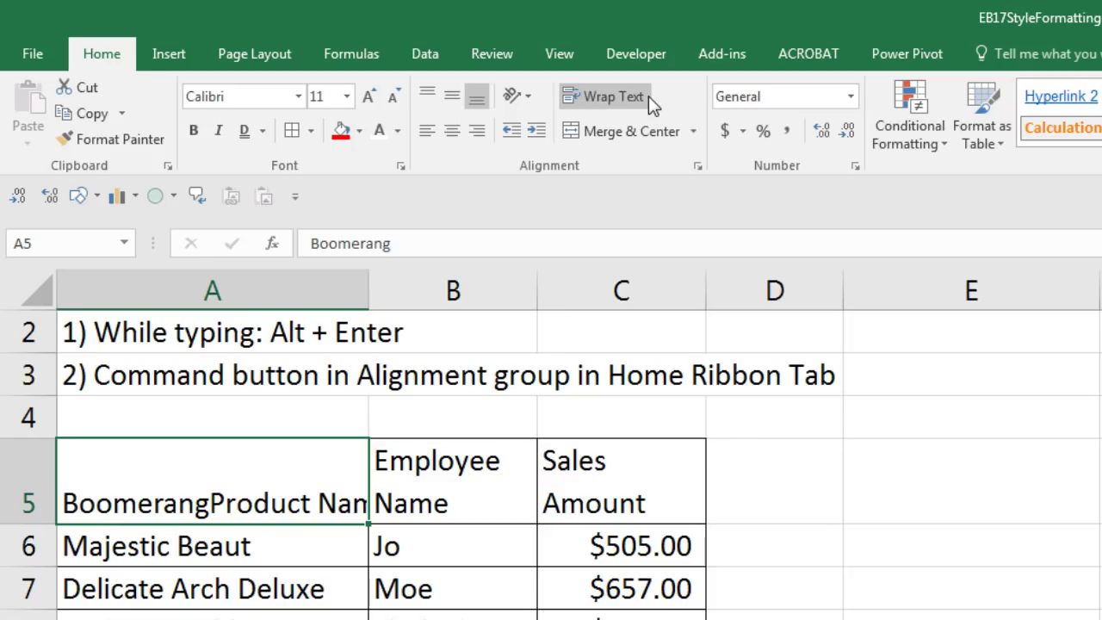
left_click(648, 96)
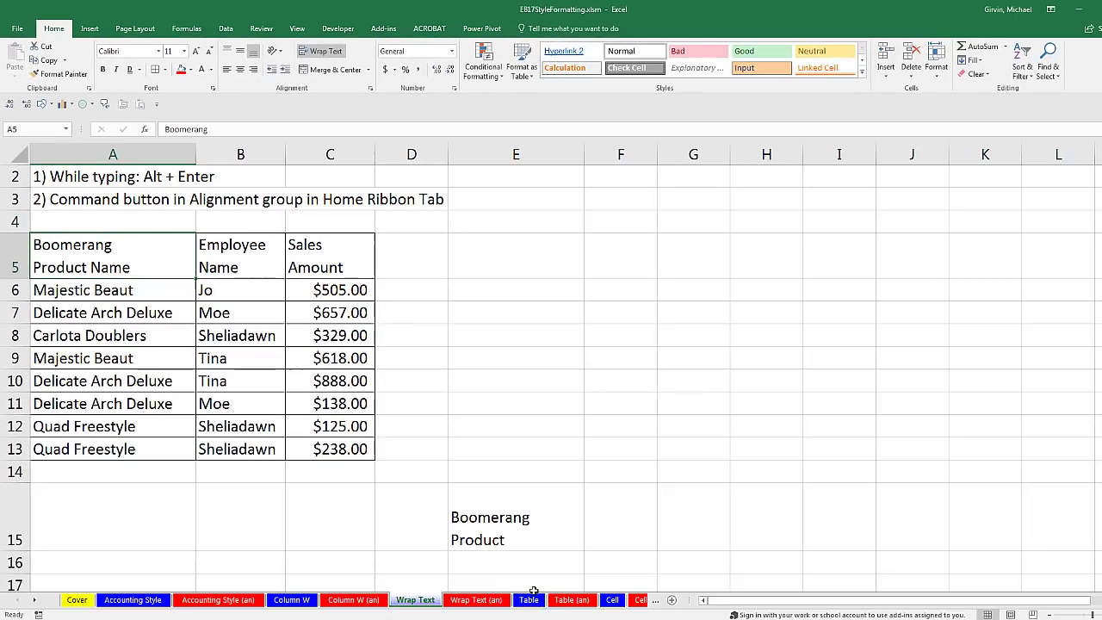
On the Table sheet, format the range A5:C12 as a table with headers in the light blue banded Medium style.
left_click(532, 600)
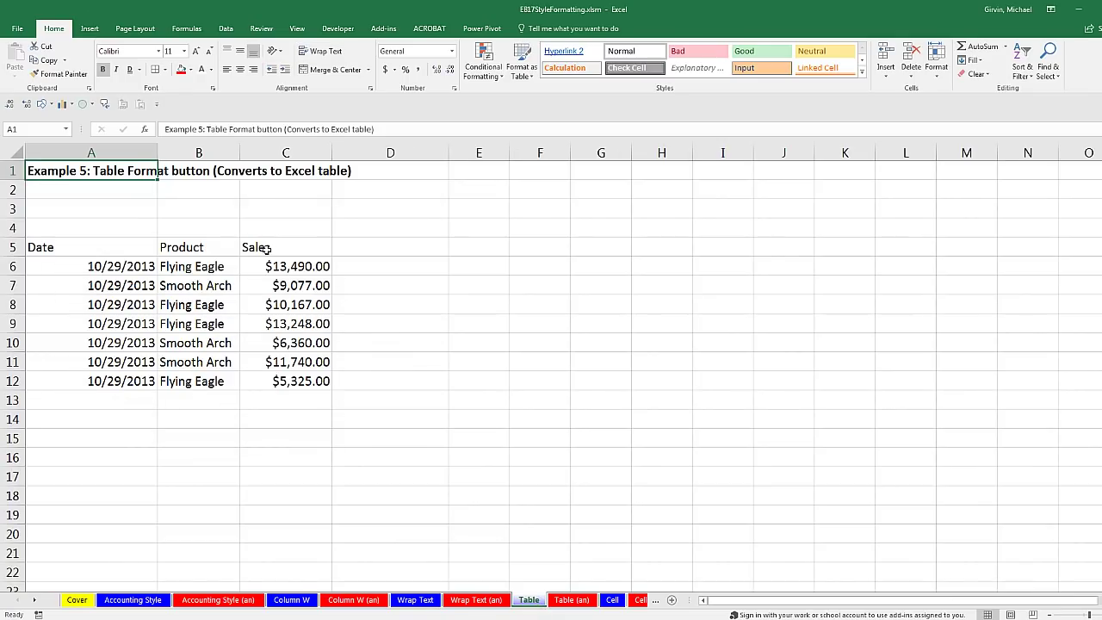
left_click(209, 246)
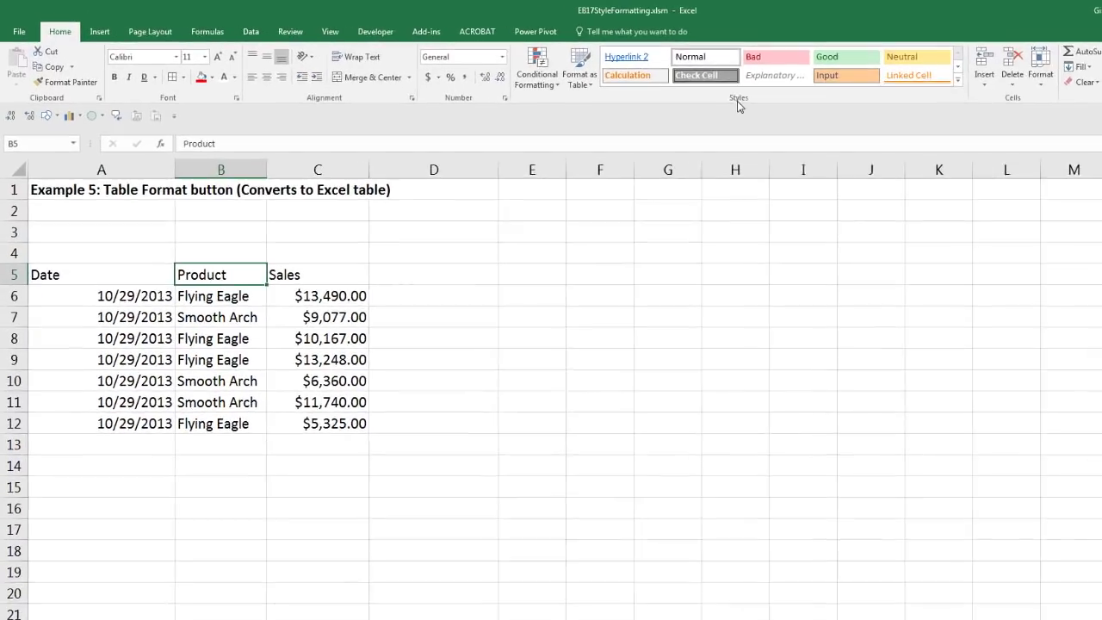
left_click(668, 99)
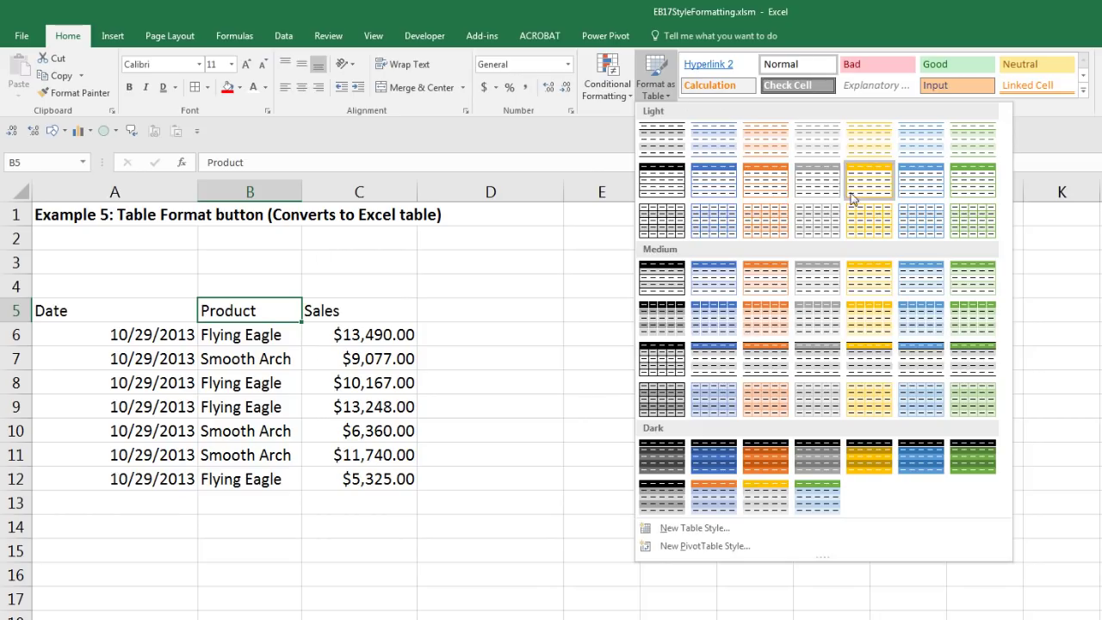
left_click(919, 326)
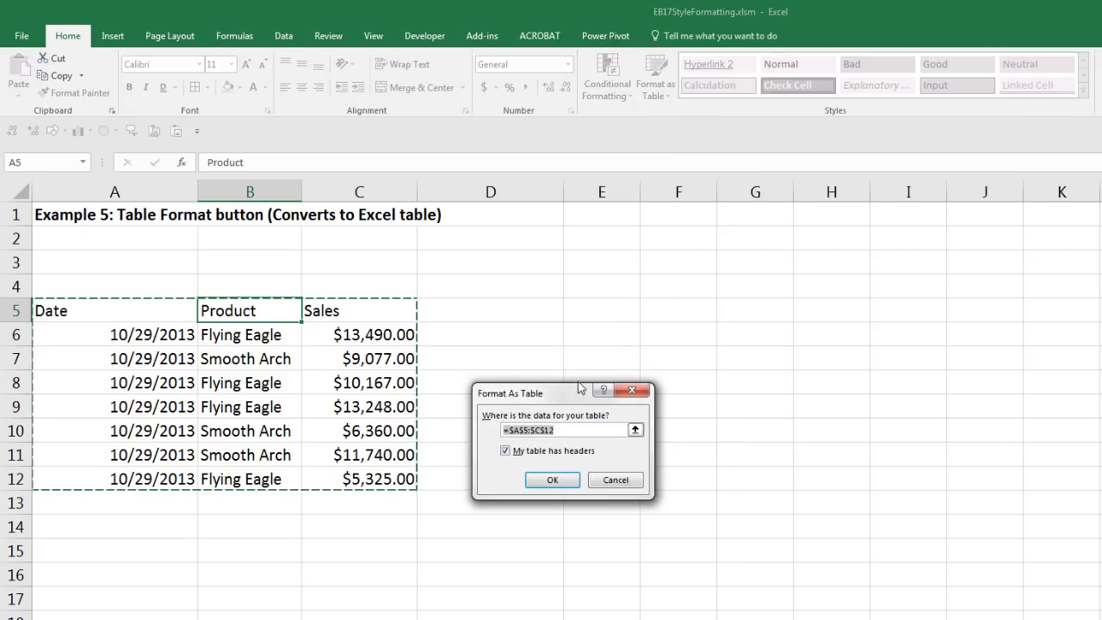
left_click_drag(579, 389, 614, 261)
left_click(594, 352)
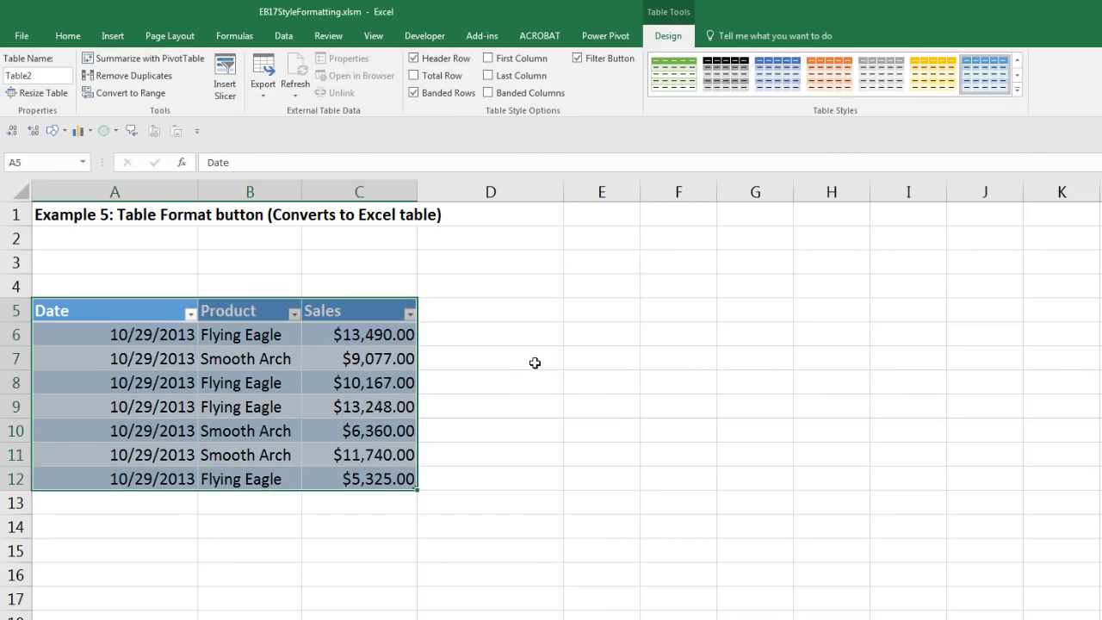
Name the new table SalesTable and look through the available table styles without changing the current one.
left_click(357, 365)
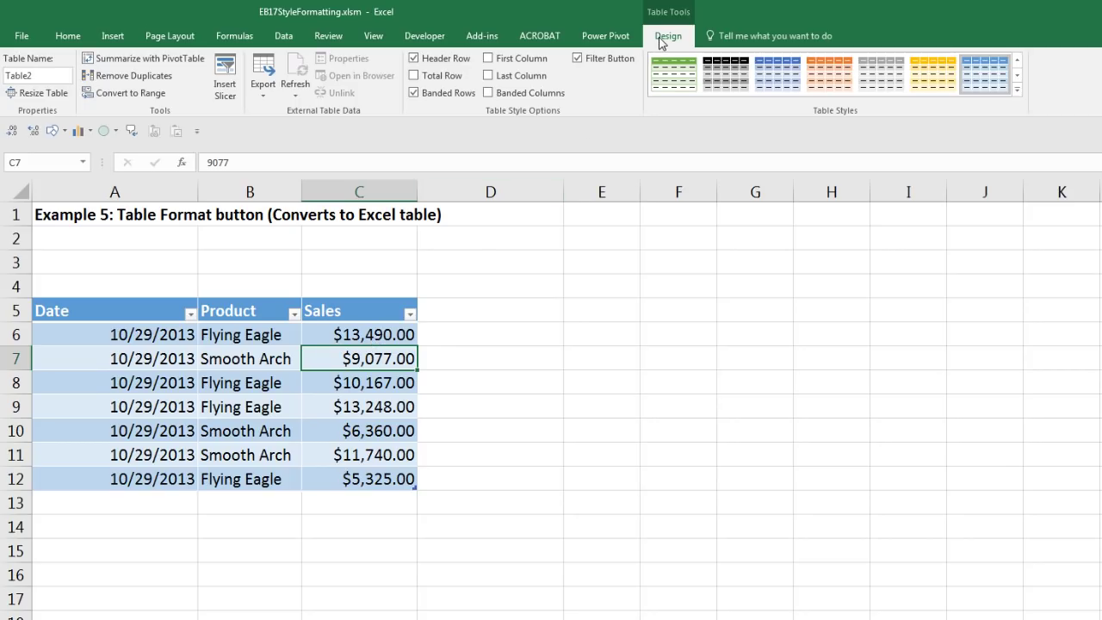
left_click(40, 74)
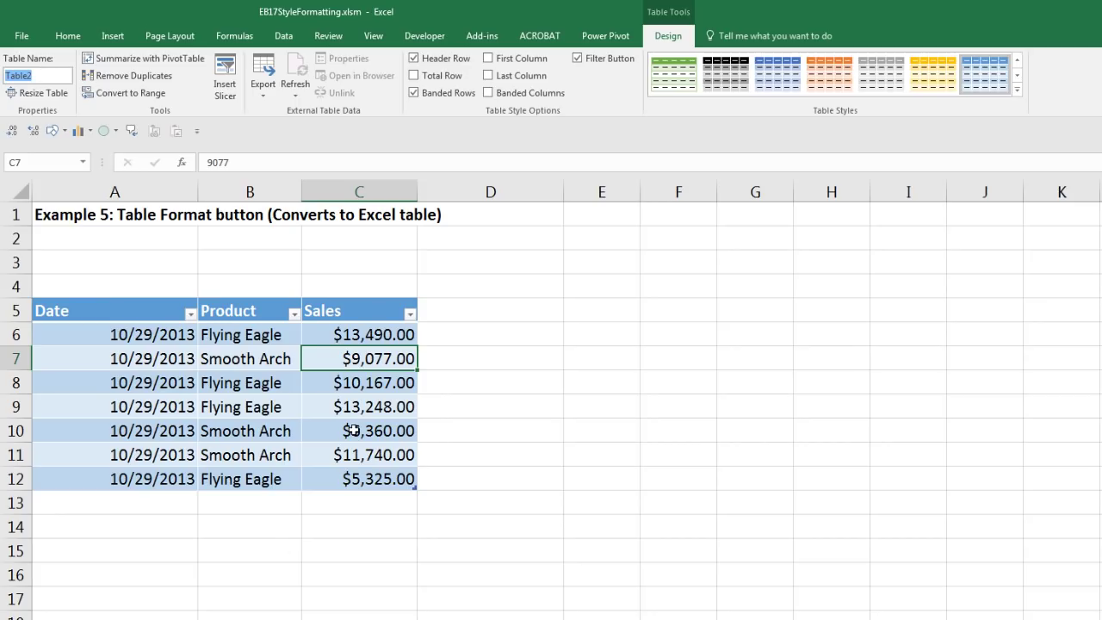
type("Sales")
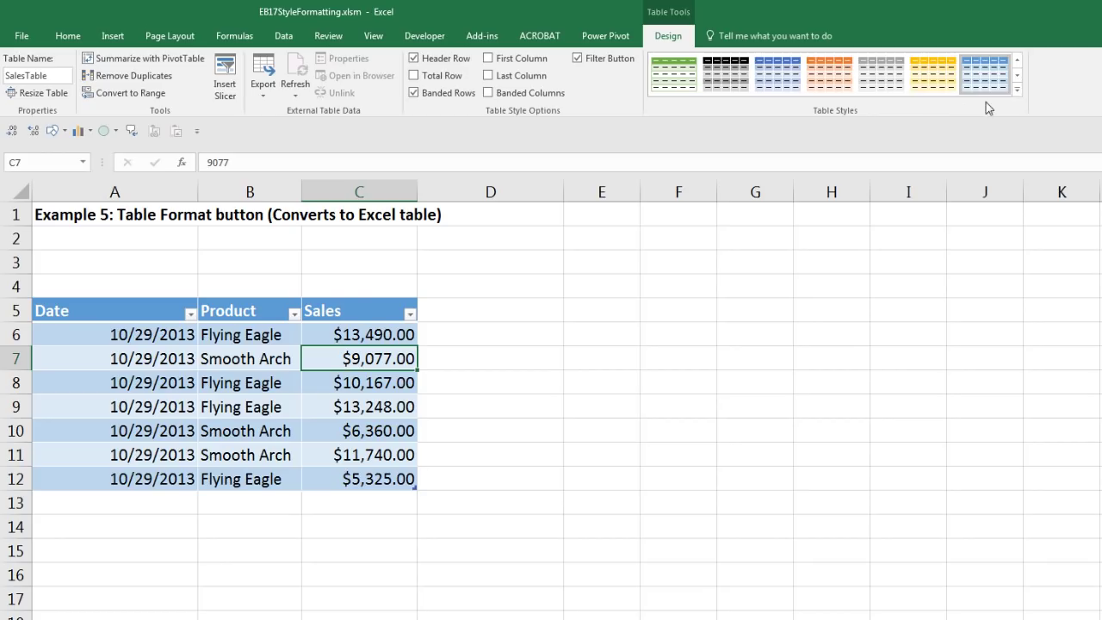
left_click(1016, 89)
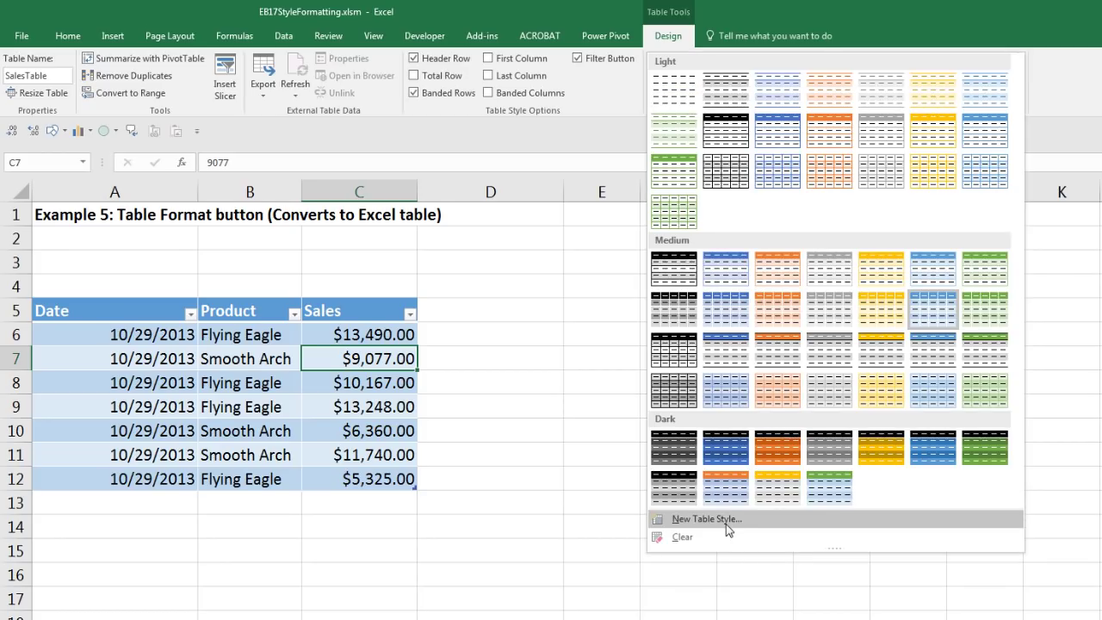
key("Escape")
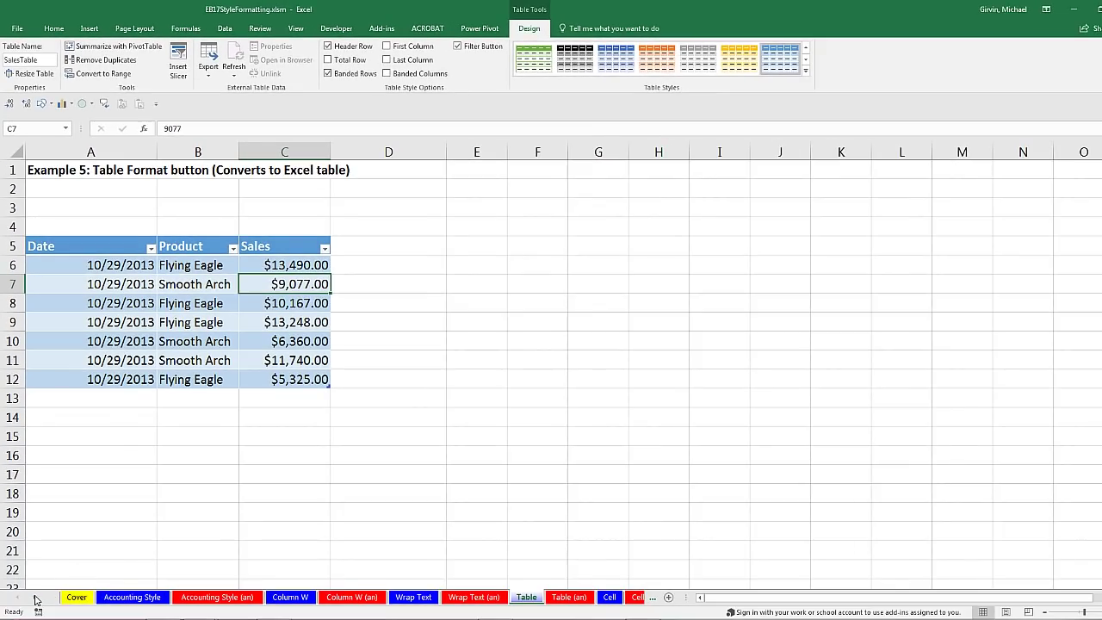
On the Cell sheet, give the Employee Name header in F5 a dark blue fill, white font and wrapped text.
left_click(34, 597)
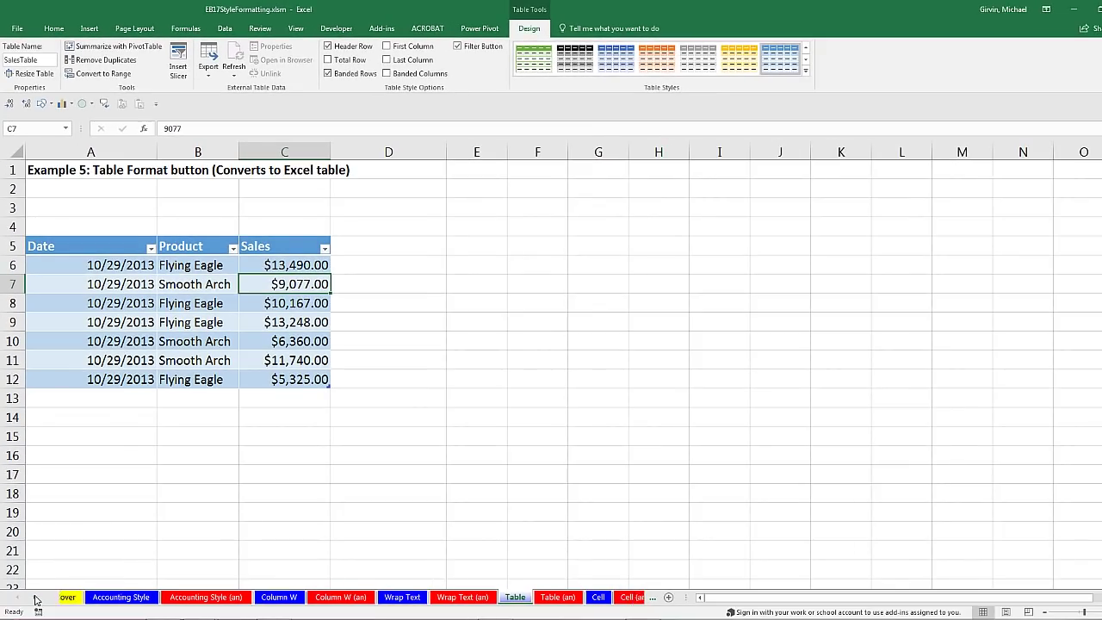
left_click(35, 598)
left_click(35, 597)
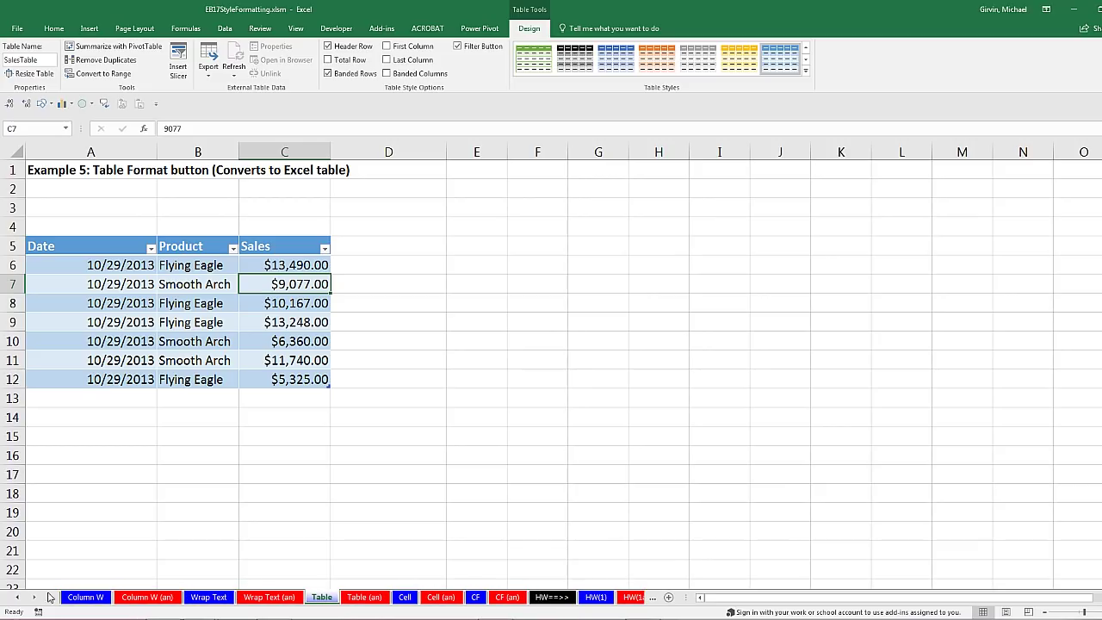
left_click(404, 597)
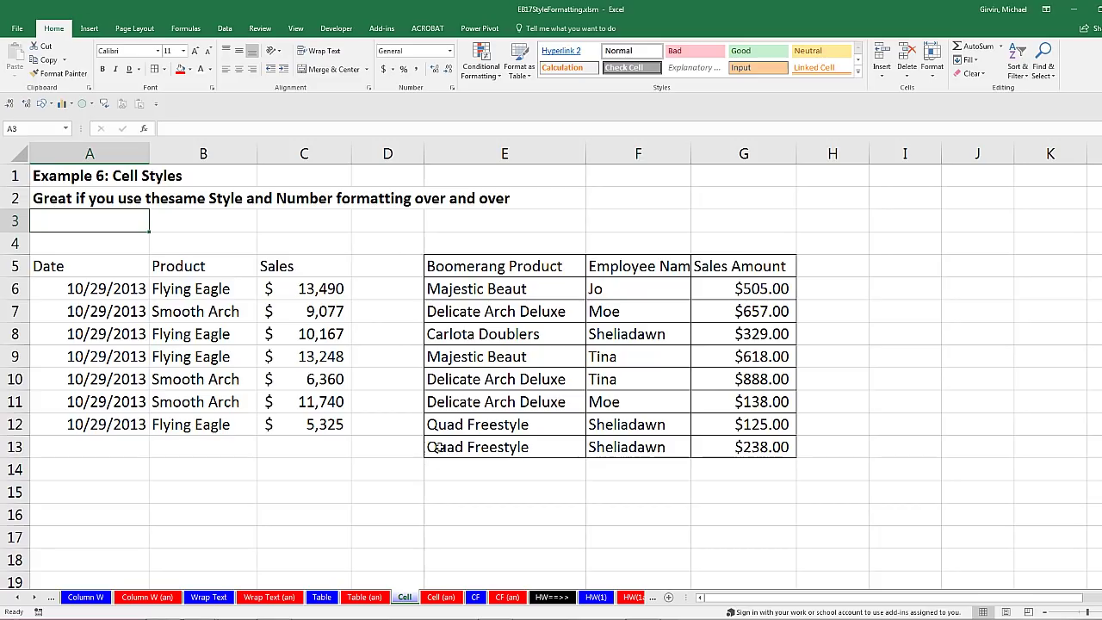
left_click(609, 267)
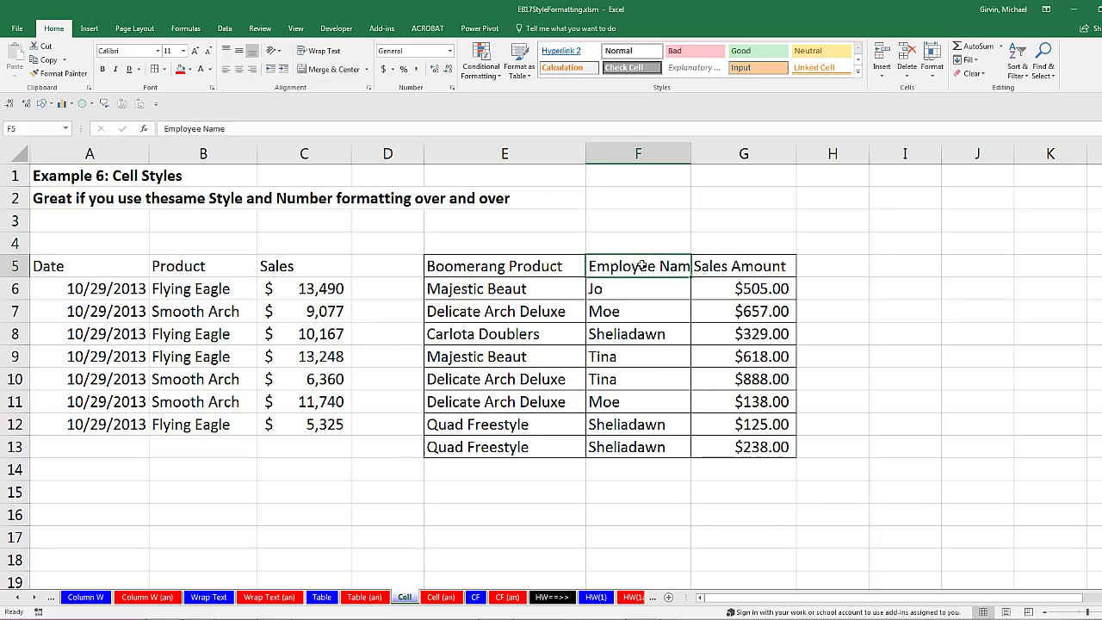
left_click(189, 74)
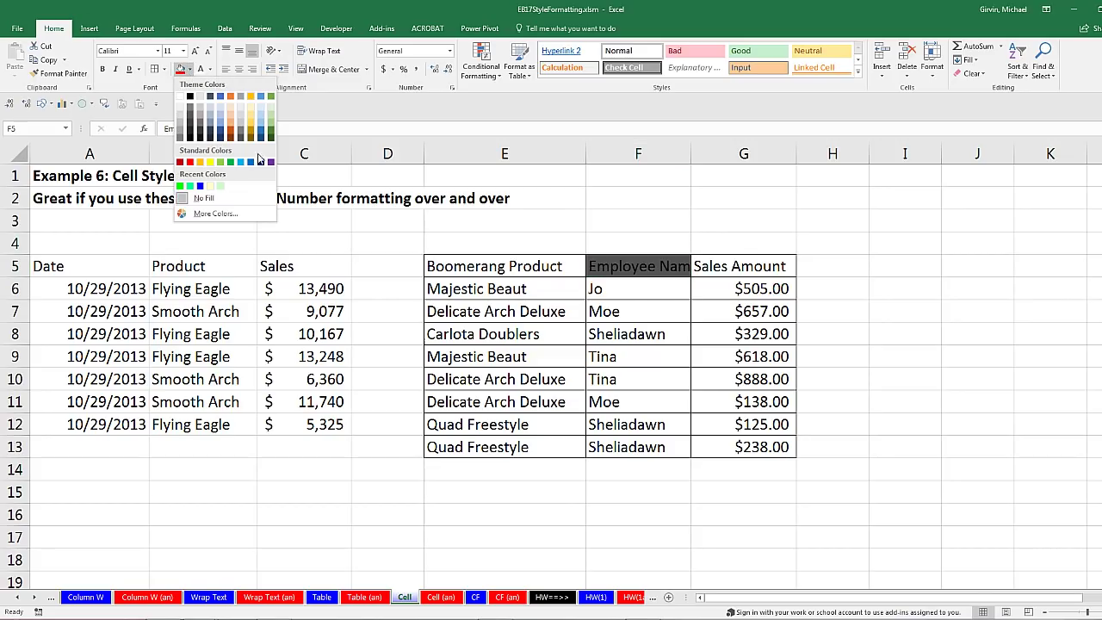
left_click(260, 162)
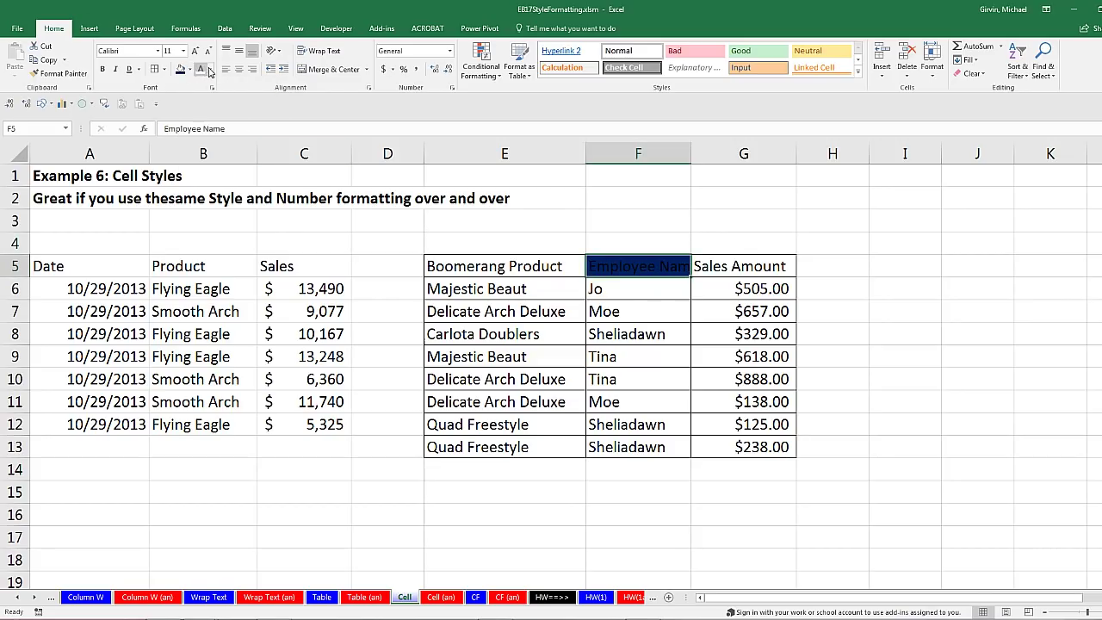
left_click(211, 73)
left_click(204, 99)
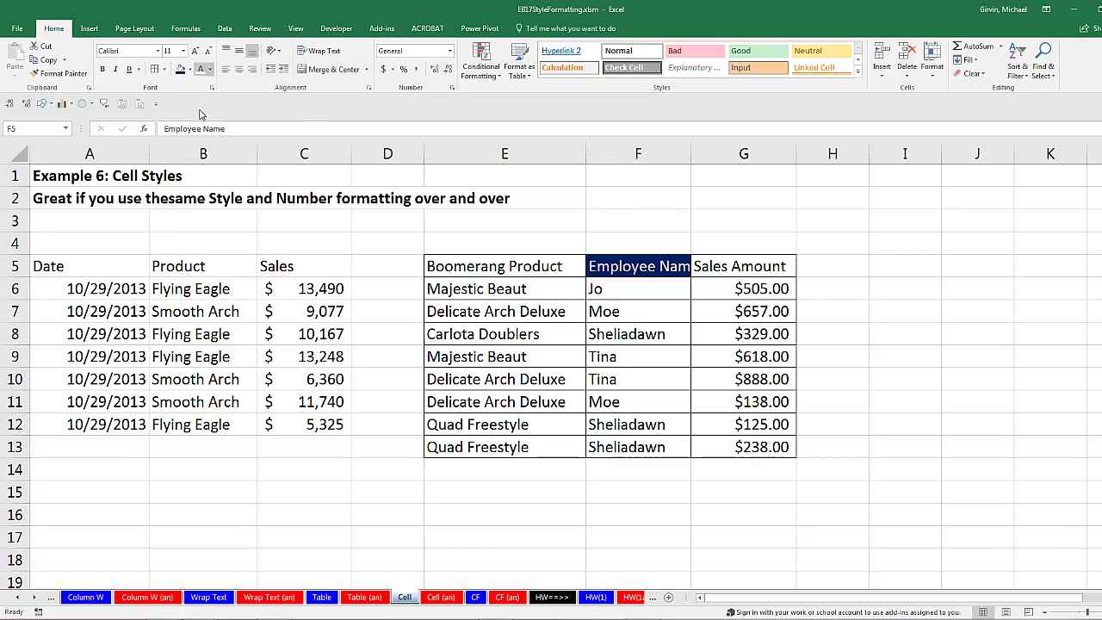
left_click(319, 50)
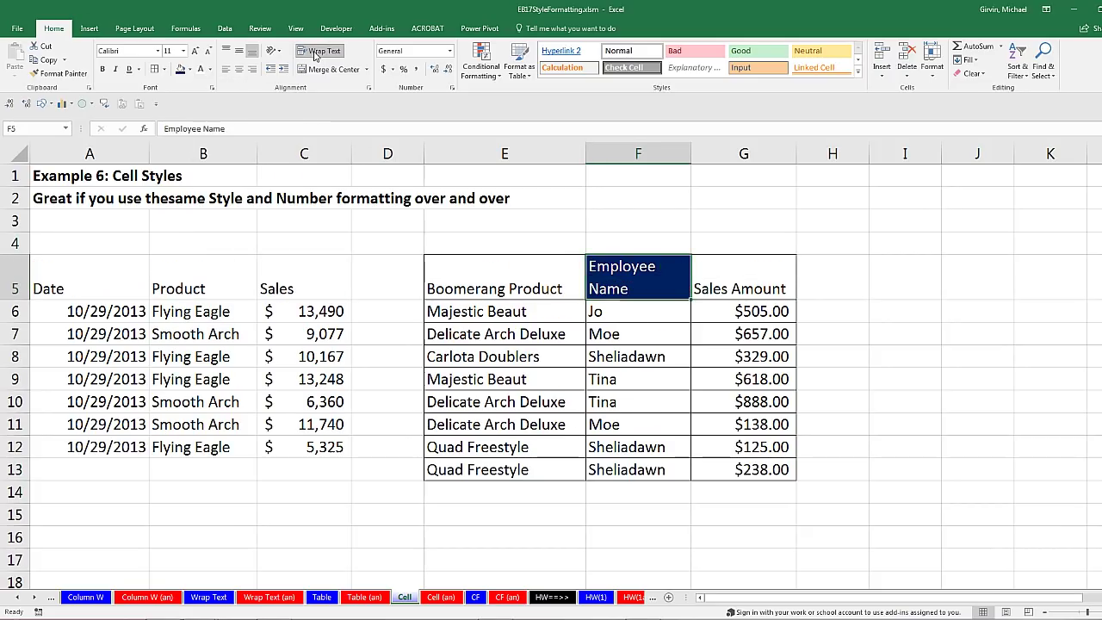
left_click(155, 70)
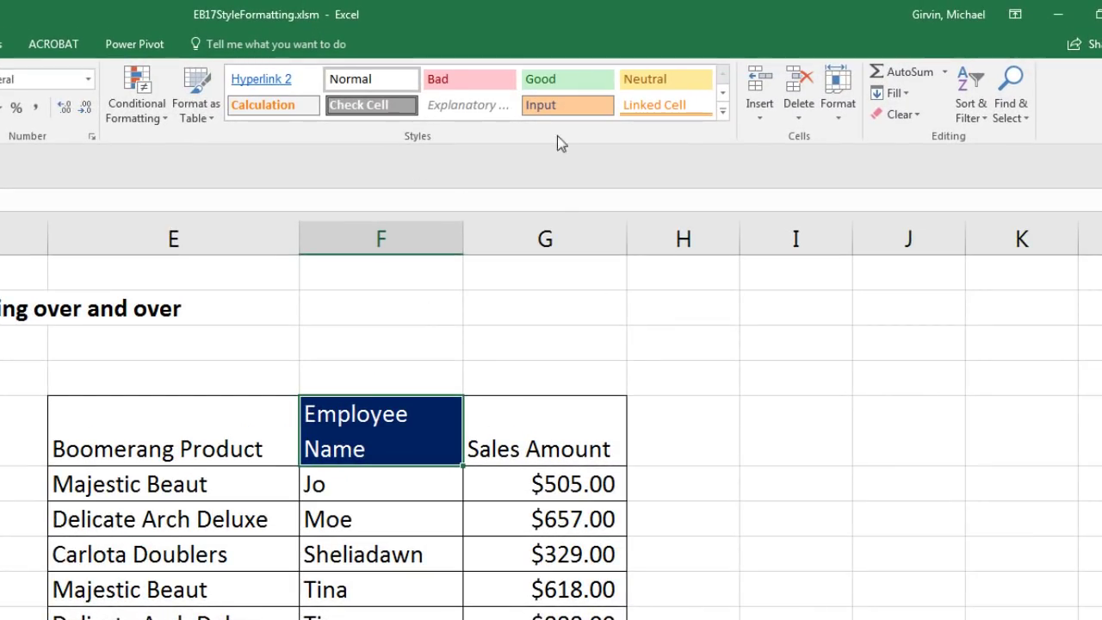
Create a new cell style named BlueHeader from the formatting of F5, checking its border settings and keeping all format categories.
left_click(723, 114)
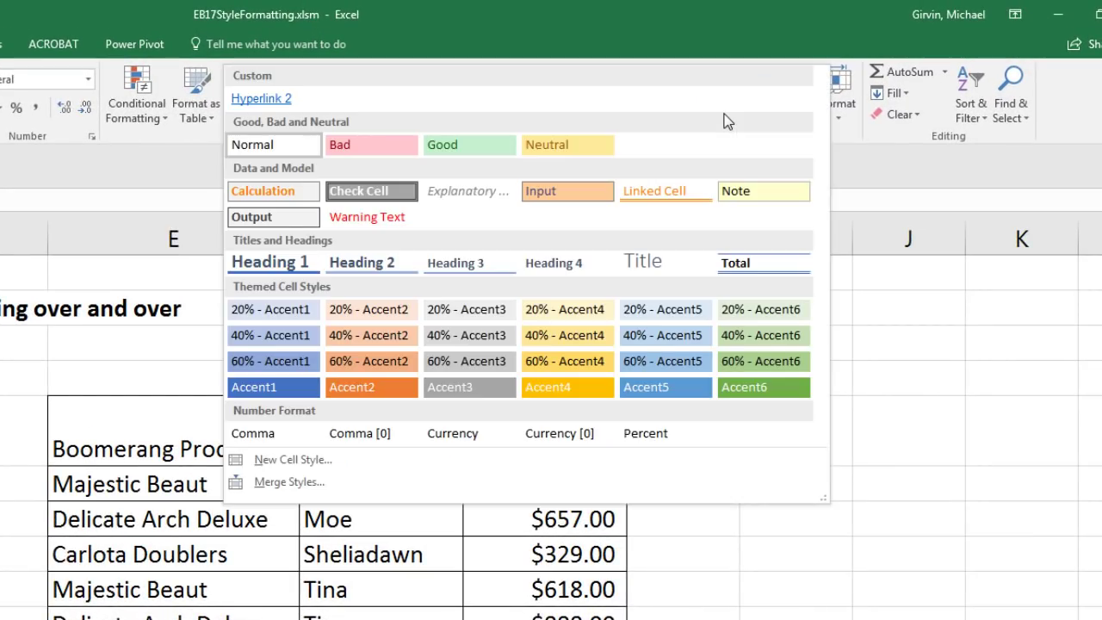
left_click(293, 459)
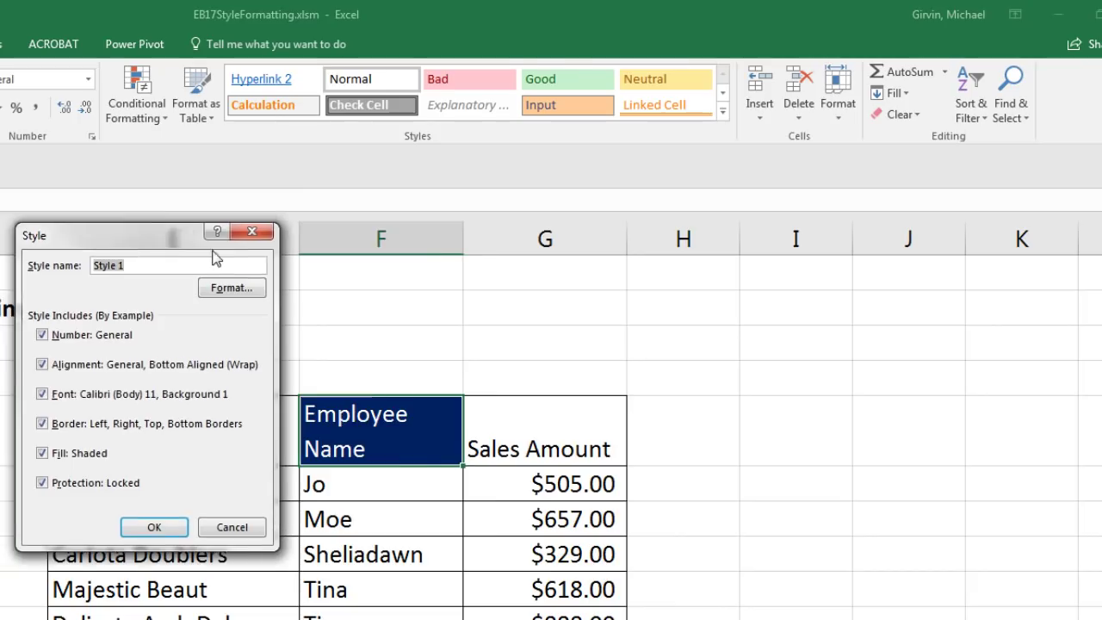
left_click_drag(215, 253, 645, 327)
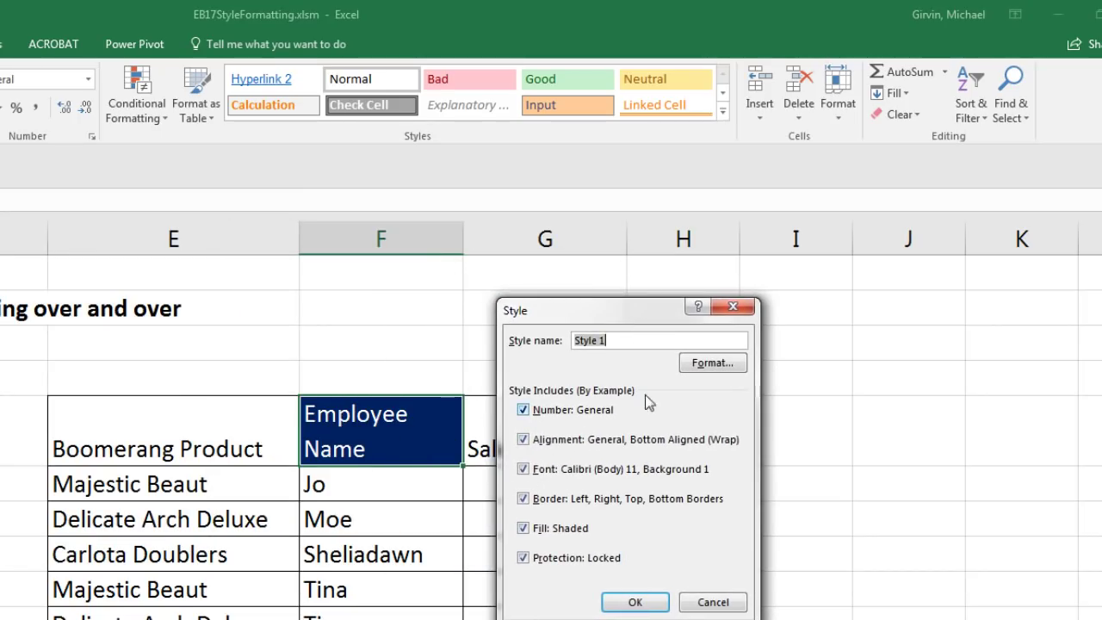
left_click(701, 369)
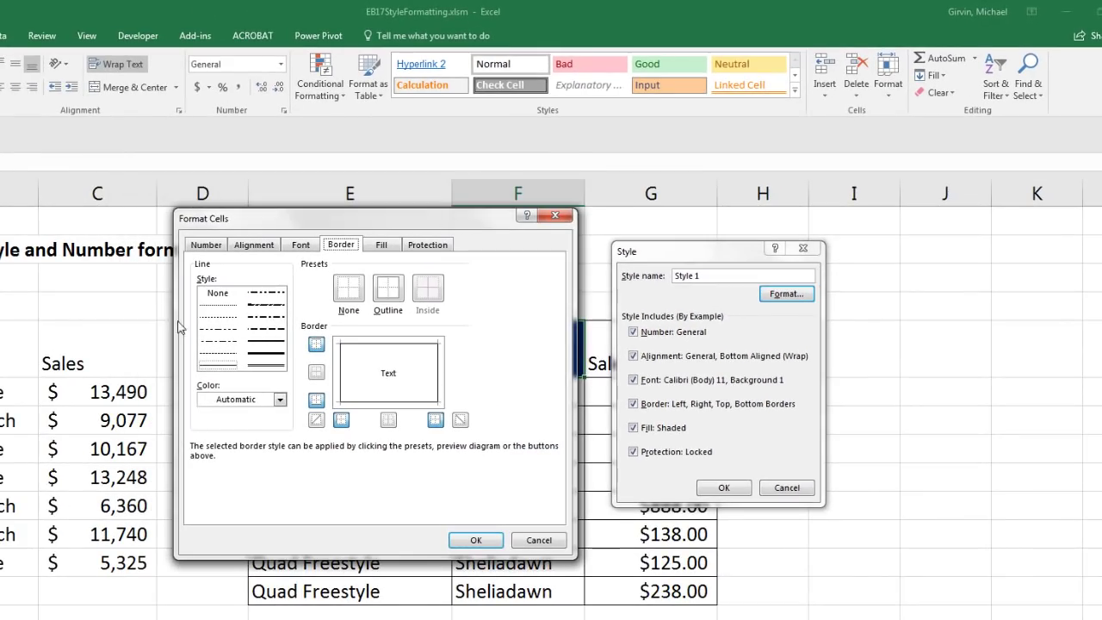
left_click(554, 217)
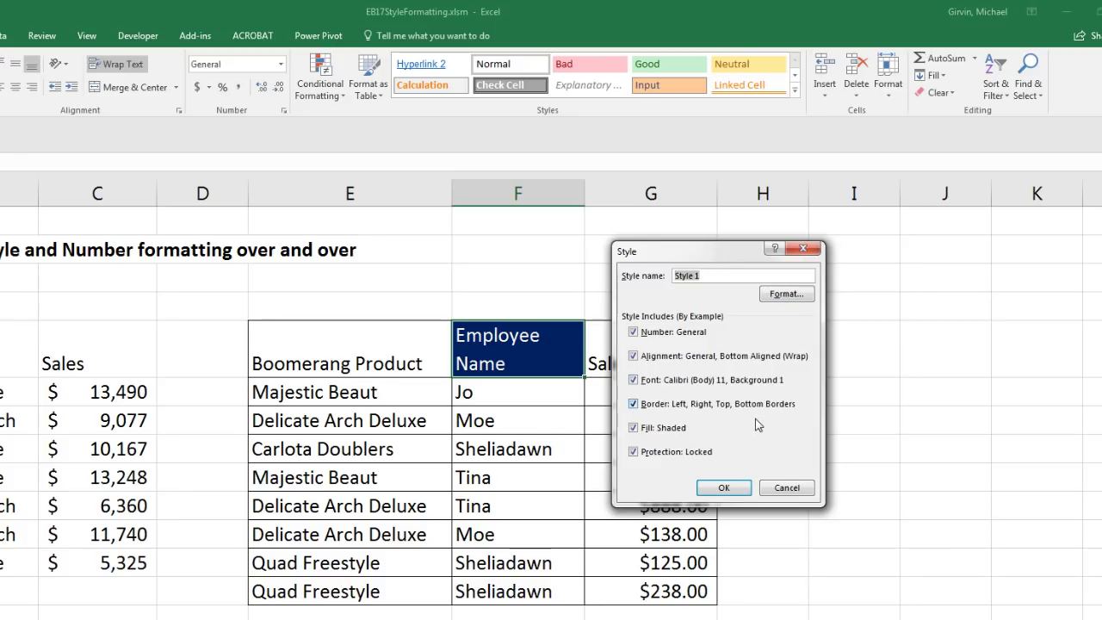
type("BlueHeader")
left_click(722, 488)
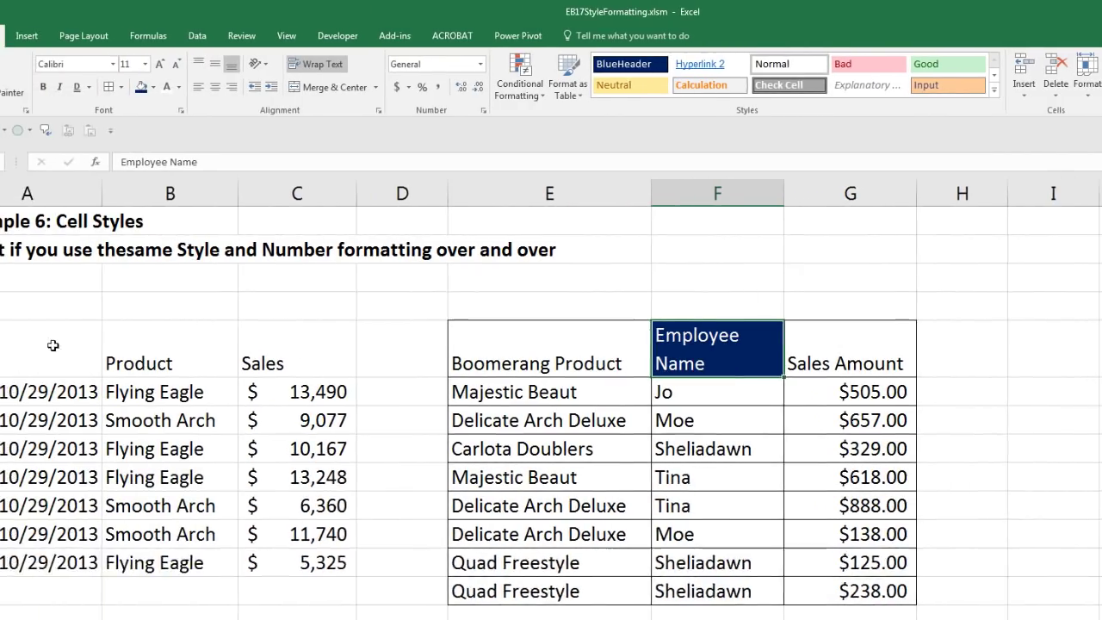
Apply the BlueHeader cell style to headers A5:C5 and to the Boomerang Product and Sales Amount headers in E5 and G5.
left_click_drag(86, 349, 359, 343)
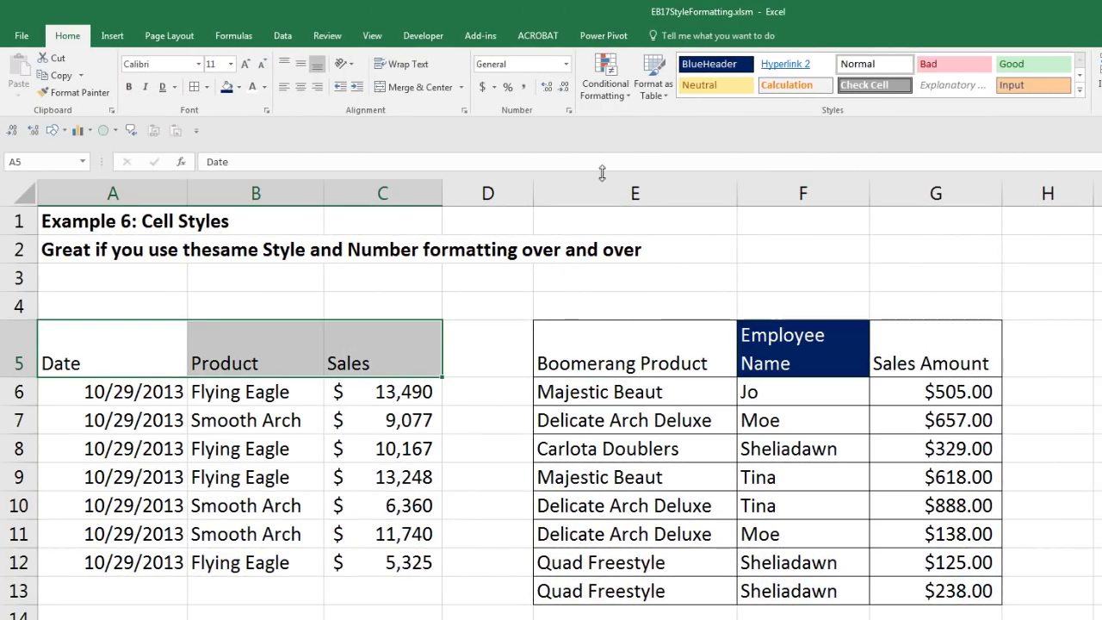
left_click(714, 64)
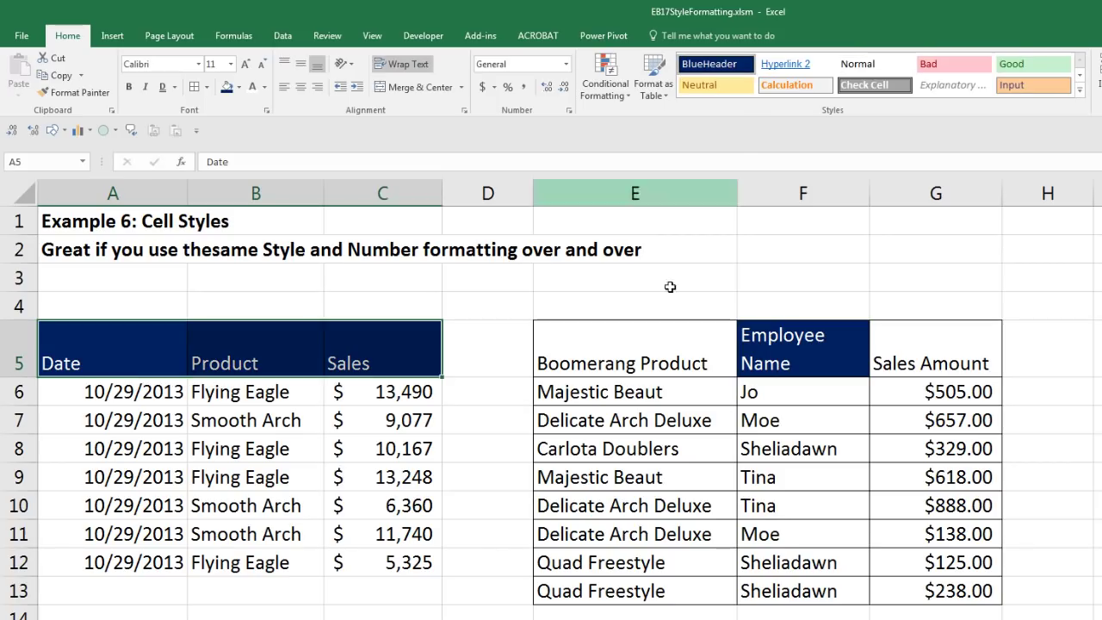
left_click(668, 343)
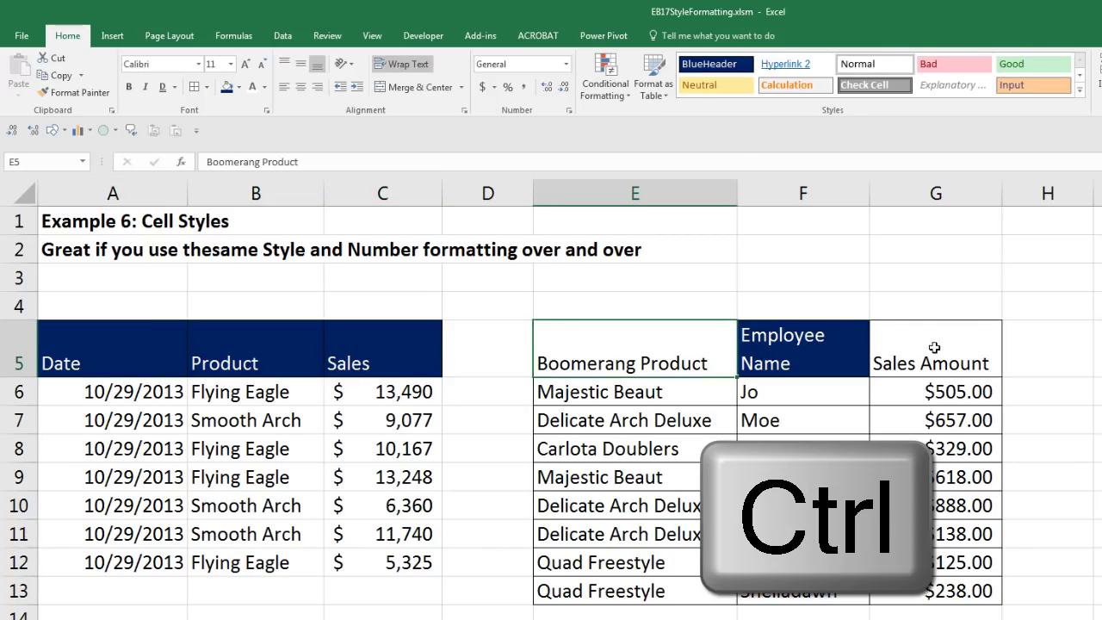
left_click(920, 341, "ctrl")
left_click(731, 67)
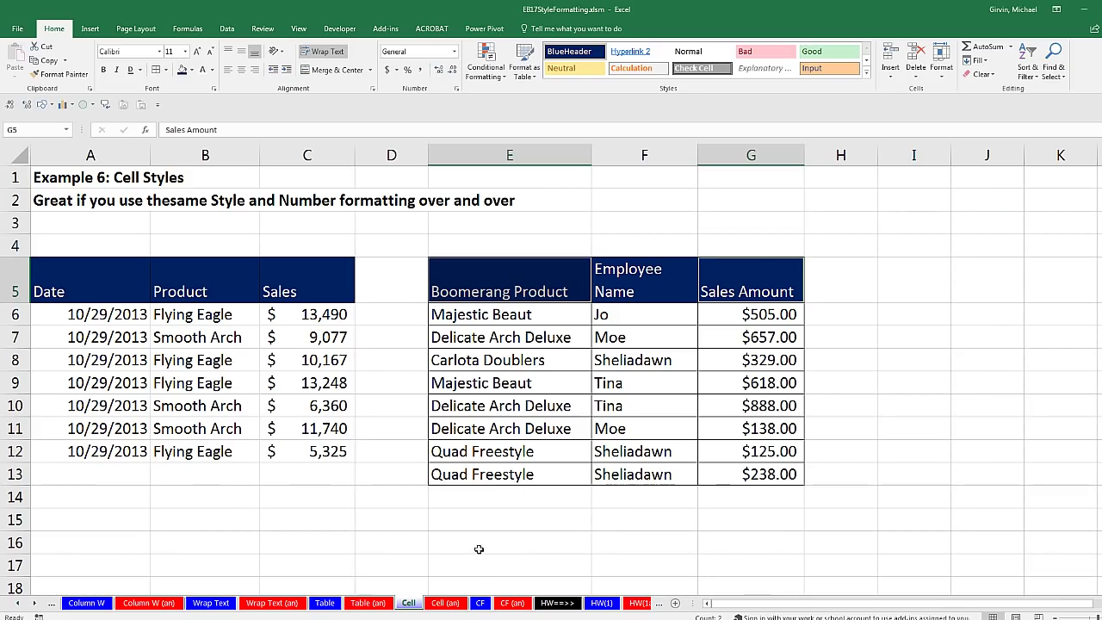
On the CF sheet, add blue gradient-fill data bars to the sales values in A7:A19.
left_click(481, 603)
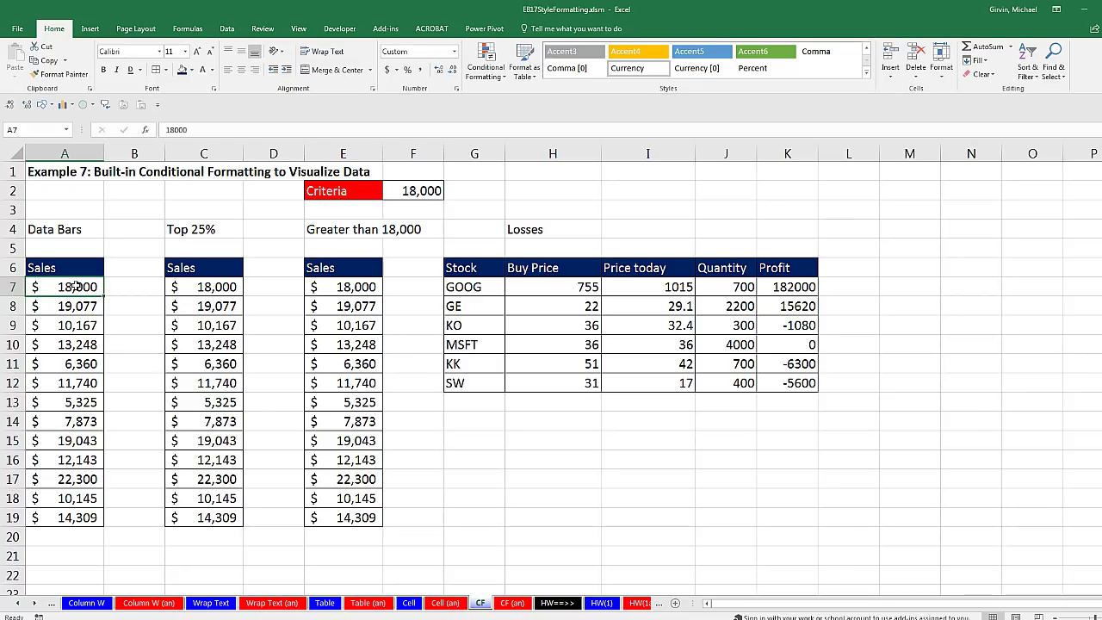
left_click_drag(72, 301, 58, 514)
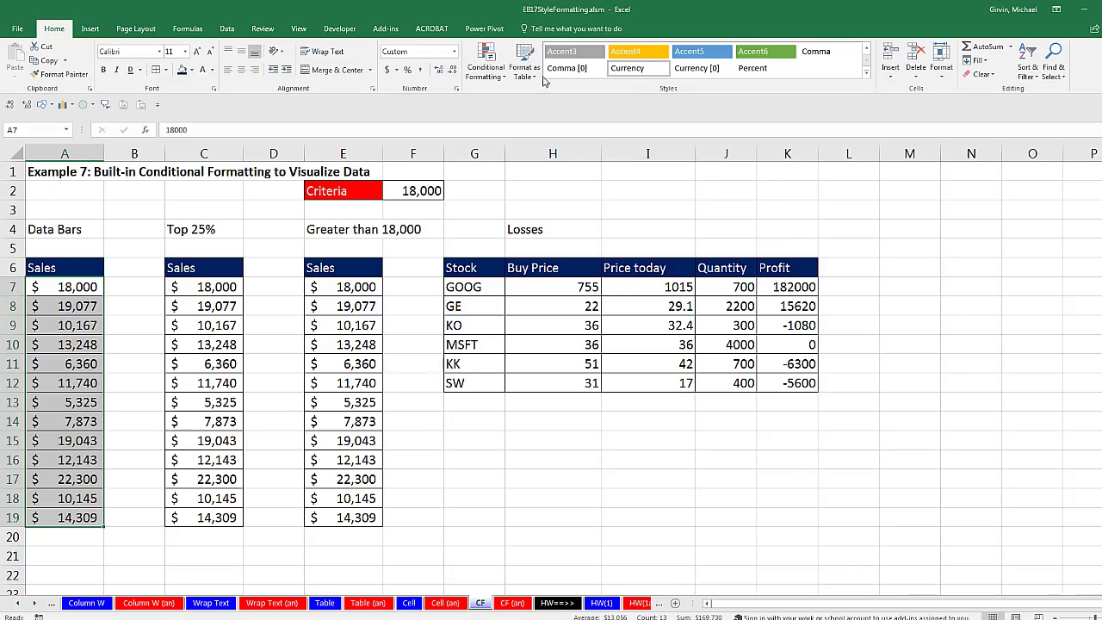
left_click(505, 77)
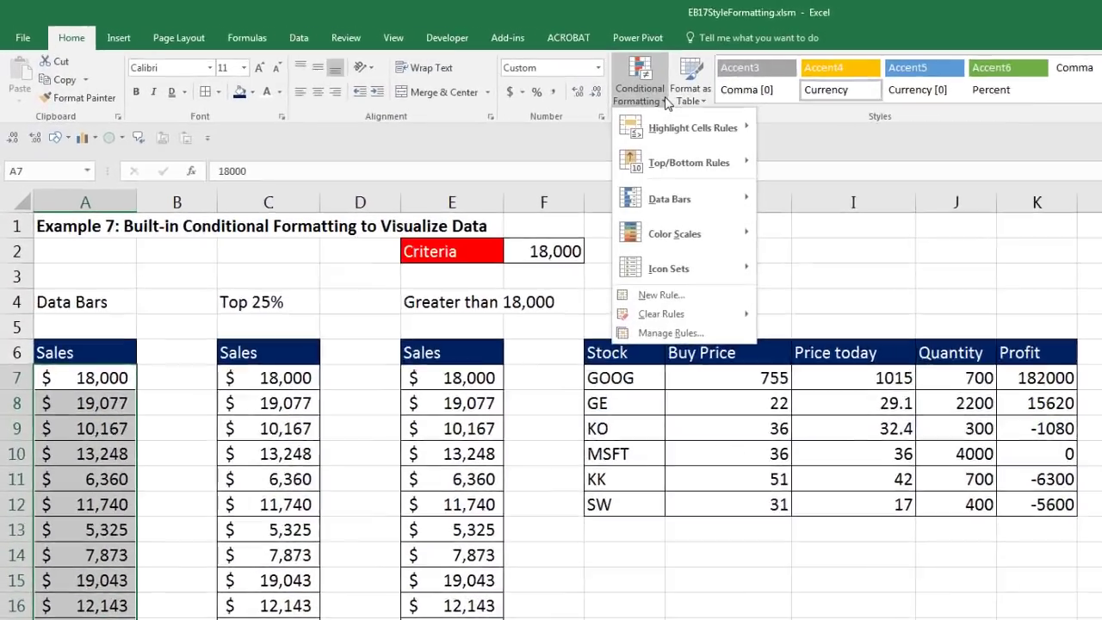
mouse_move(512, 96)
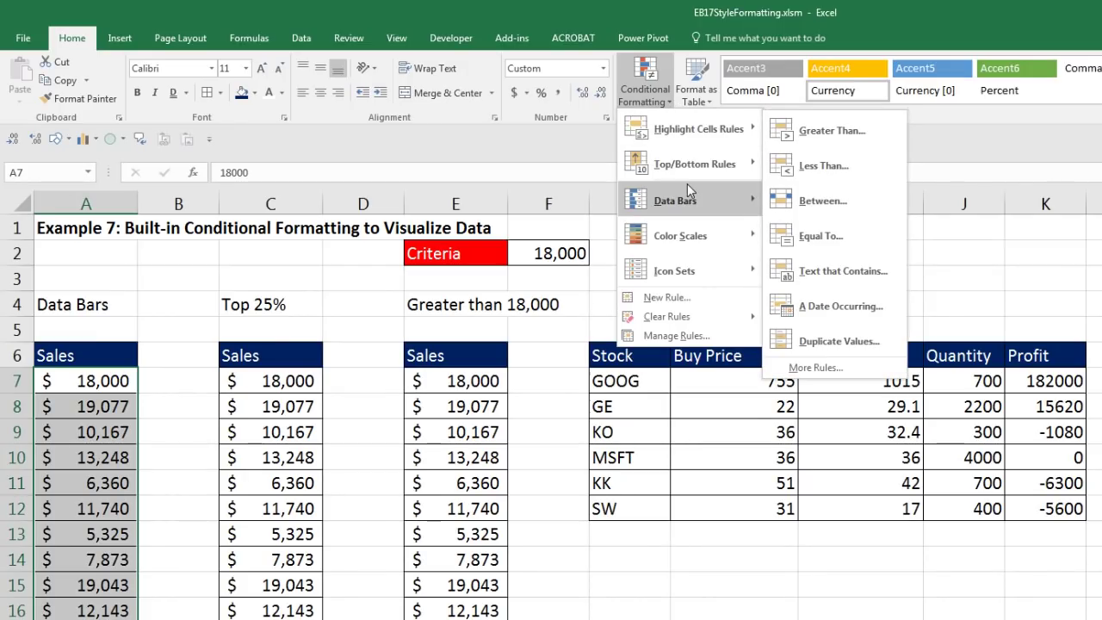
mouse_move(685, 249)
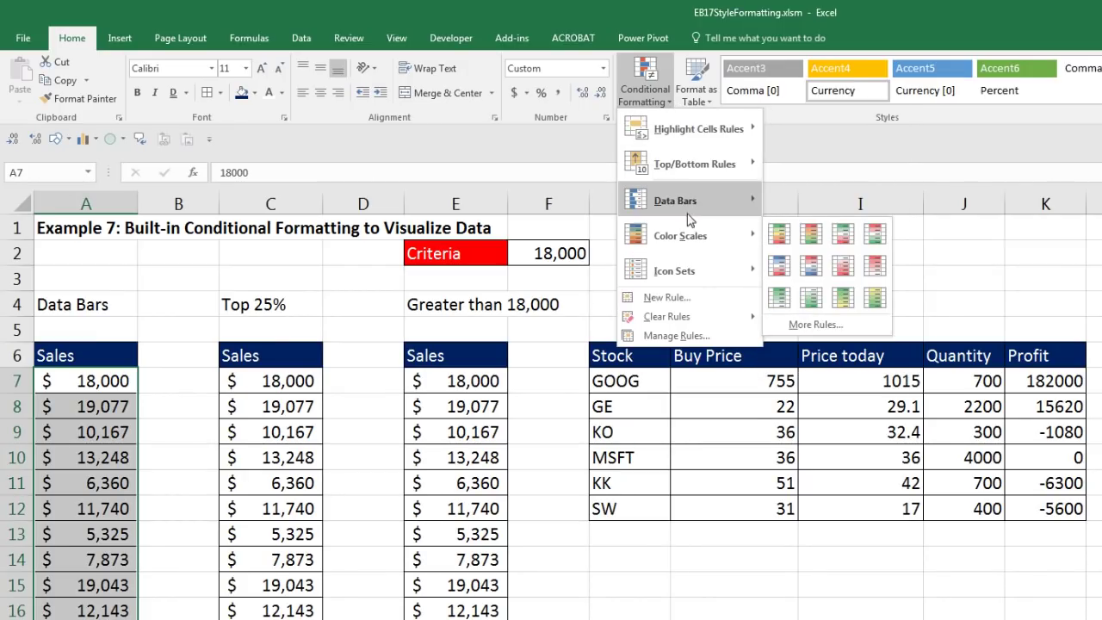
mouse_move(690, 214)
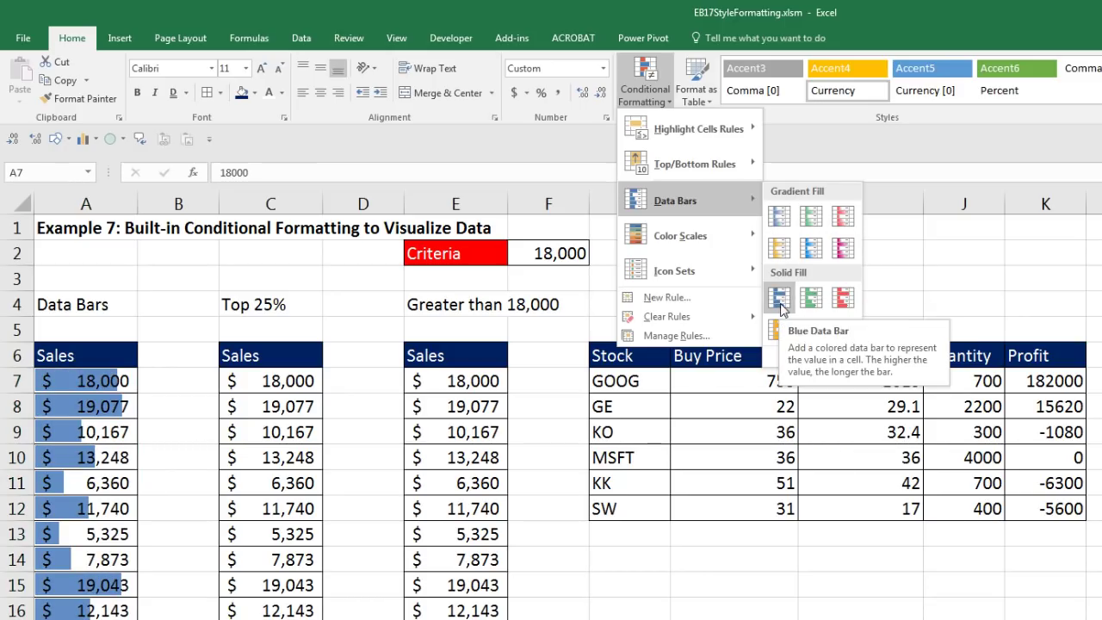
left_click(779, 218)
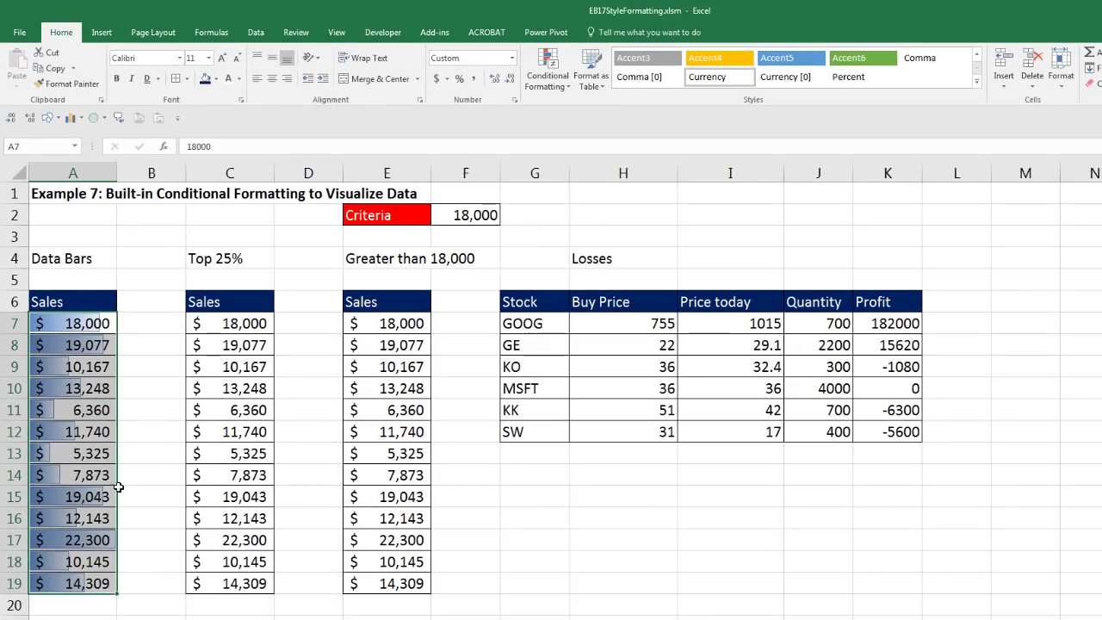
Test the data bars by changing the sales value in A11 to 16360, and undo the change.
left_click(96, 409)
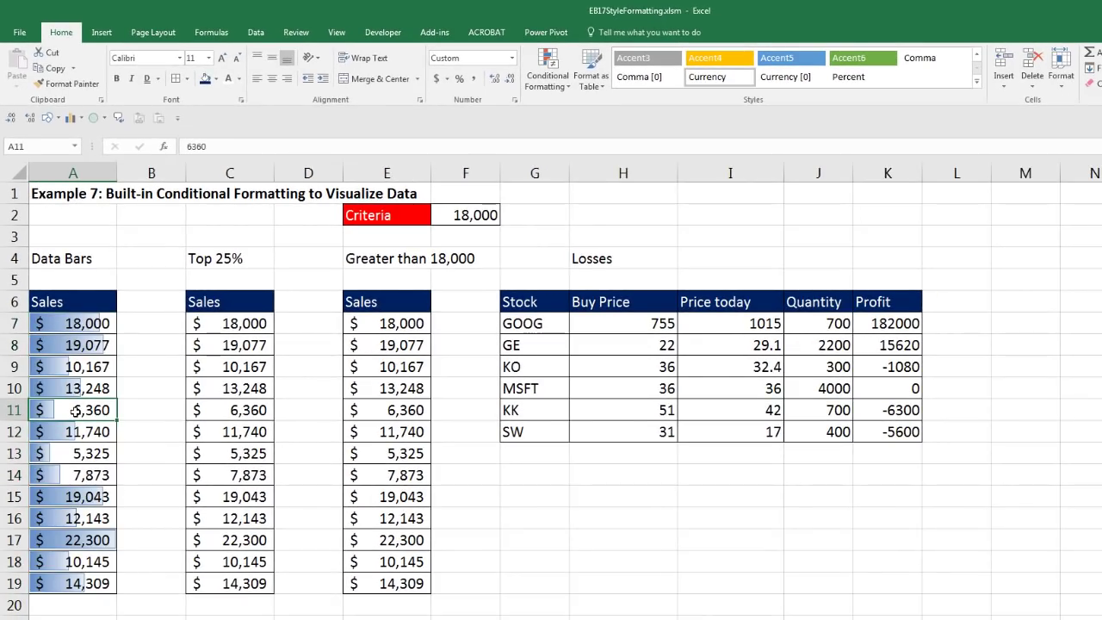
double_click(76, 411)
type("1")
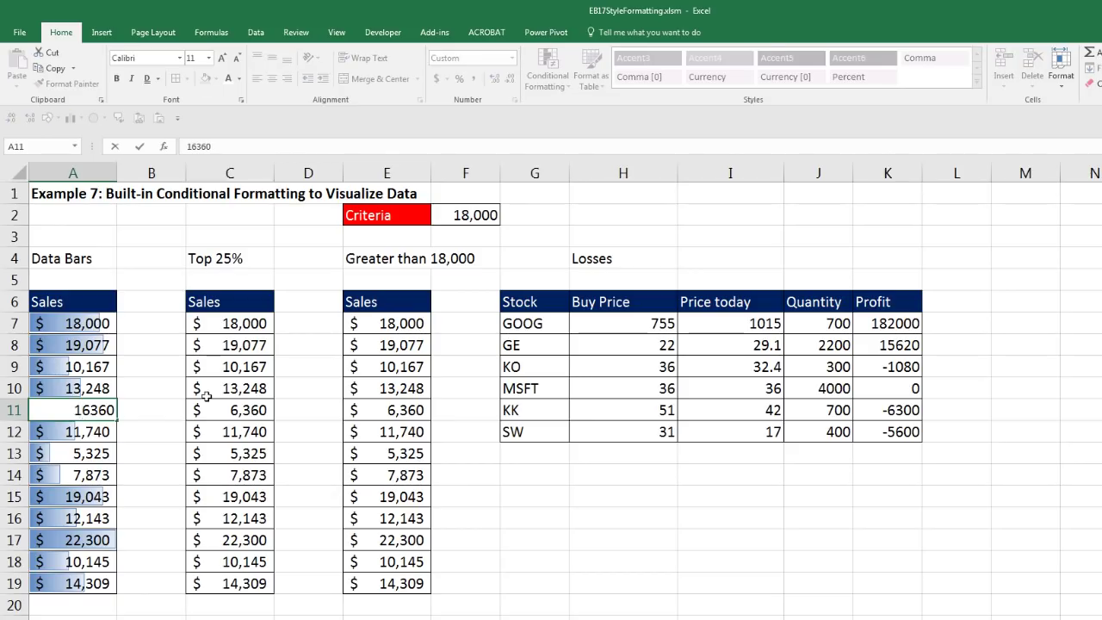
key("Return")
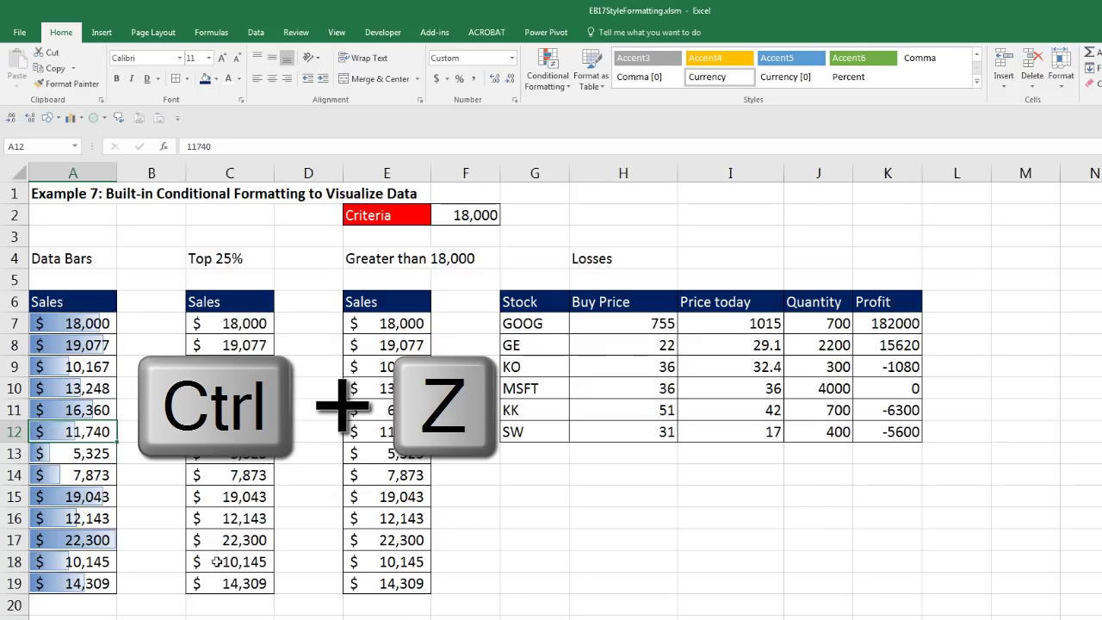
key("ctrl+z")
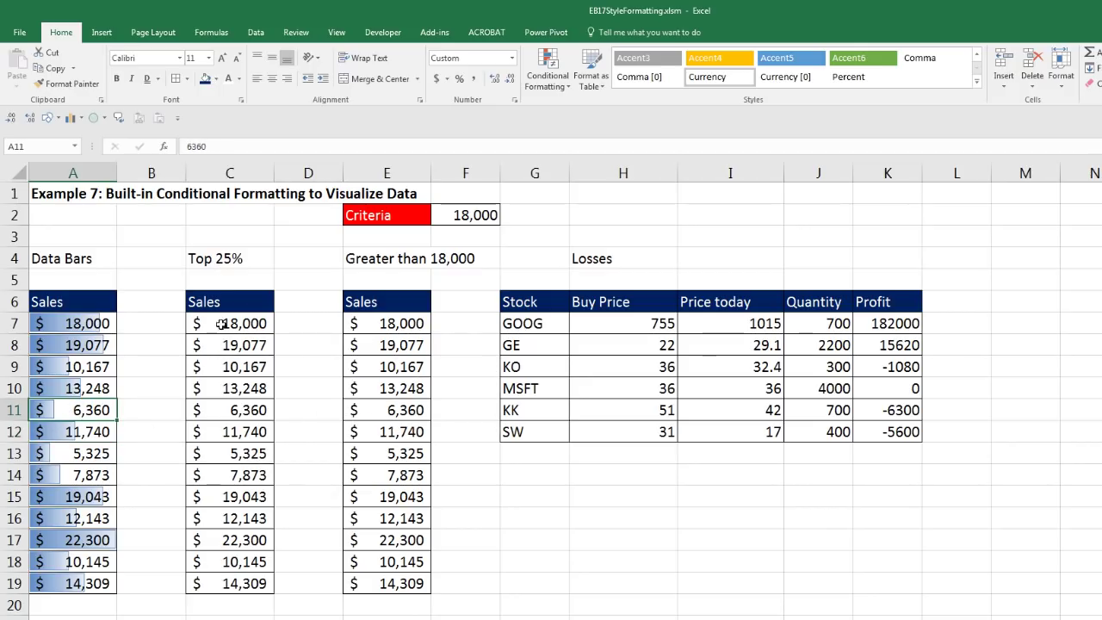
Create a Top 10% conditional formatting rule for C7:C19 and set its percentage to 25.
left_click_drag(221, 320, 221, 578)
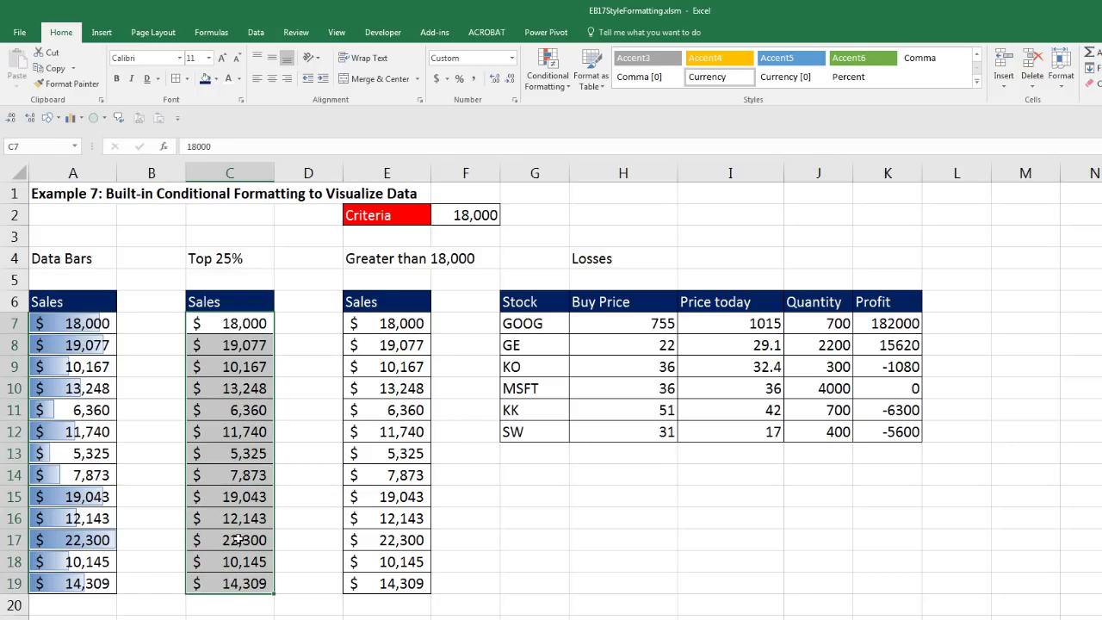
left_click(560, 87)
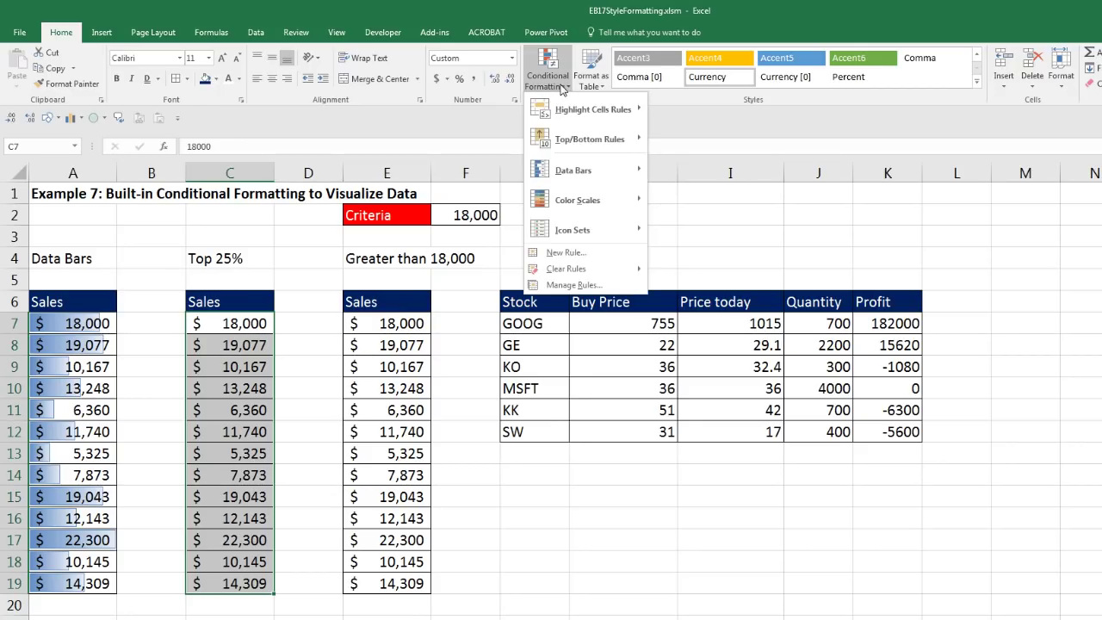
mouse_move(589, 138)
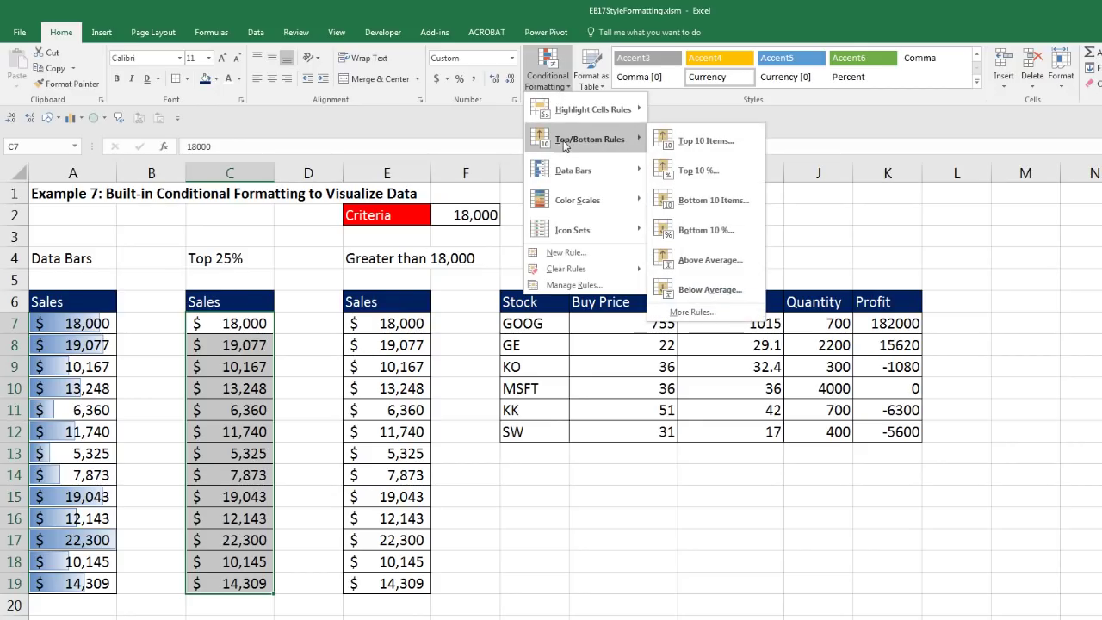
left_click(709, 171)
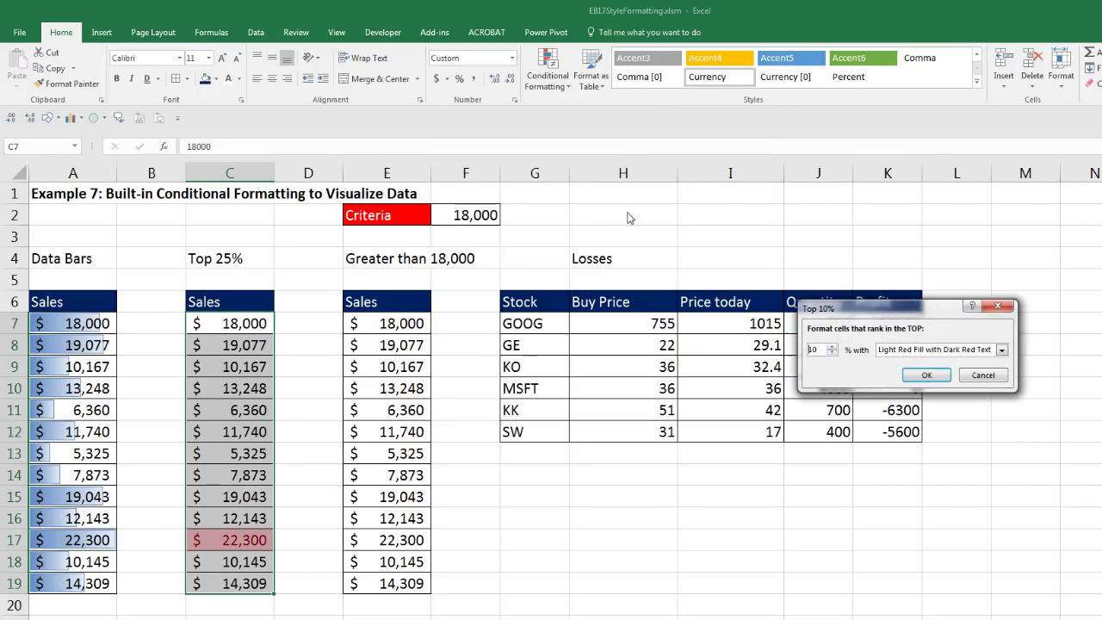
left_click_drag(848, 297, 406, 303)
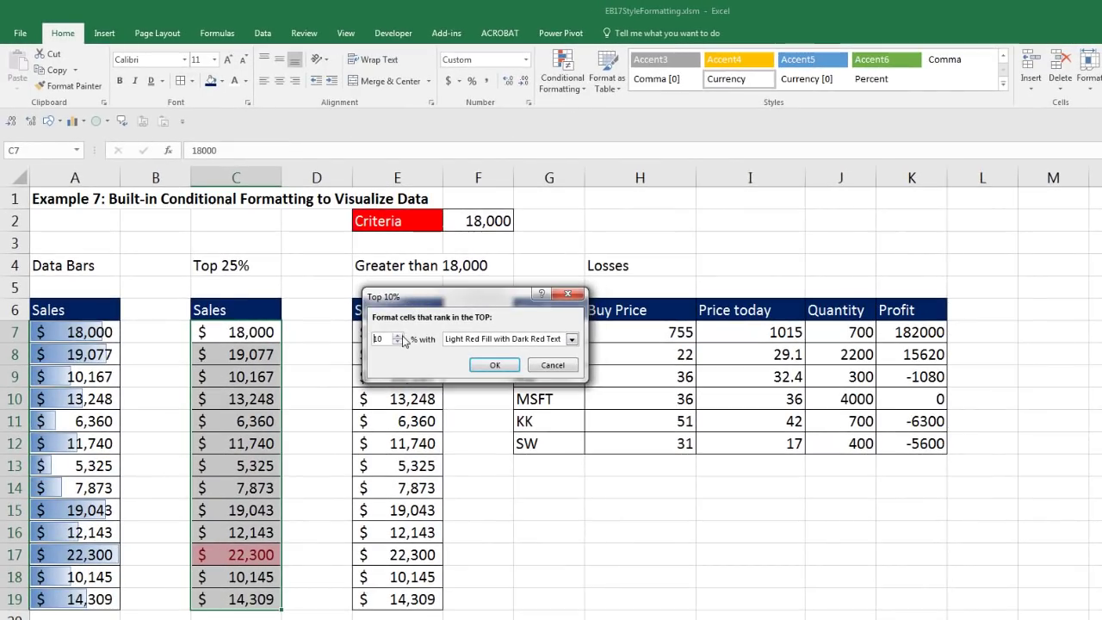
left_click(398, 335)
type("25")
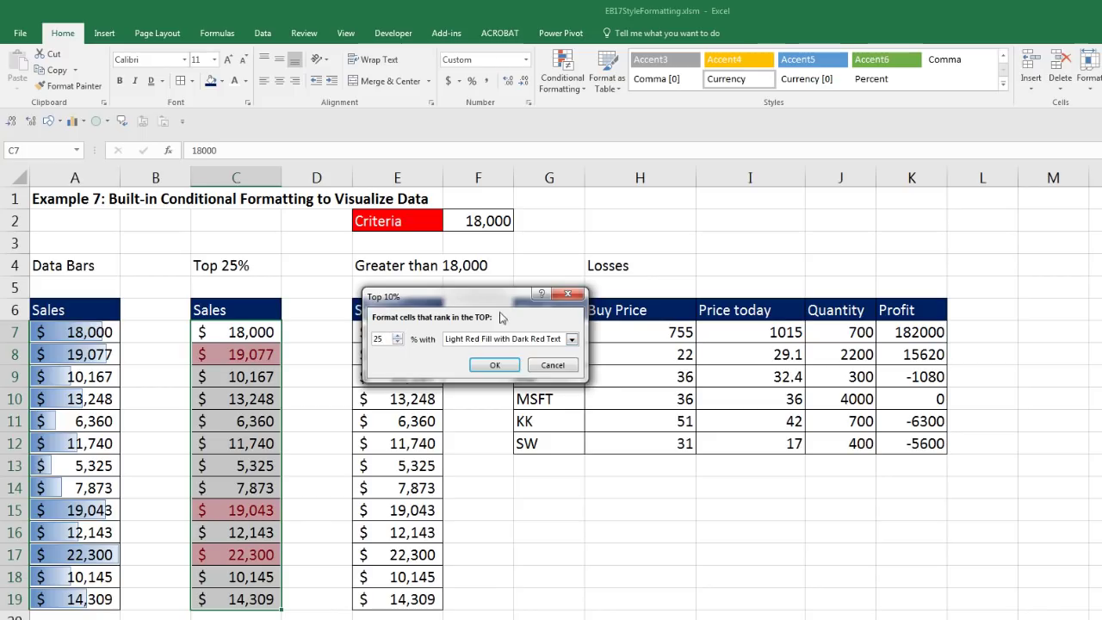
Give the top 25% rule a custom format with yellow fill and apply it.
left_click(571, 339)
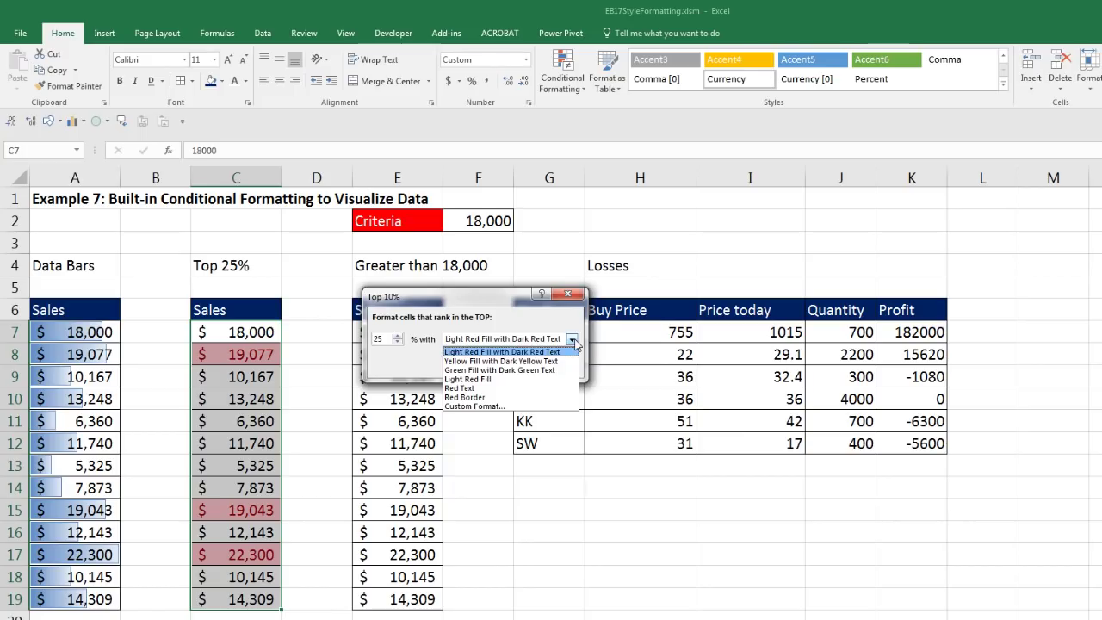
left_click(499, 406)
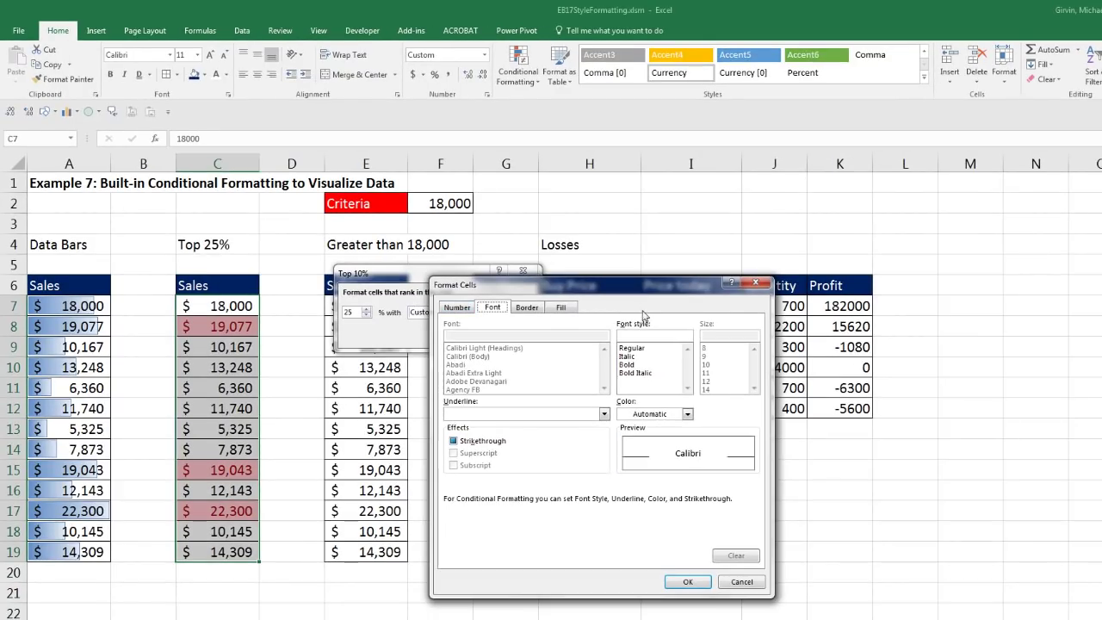
left_click(560, 307)
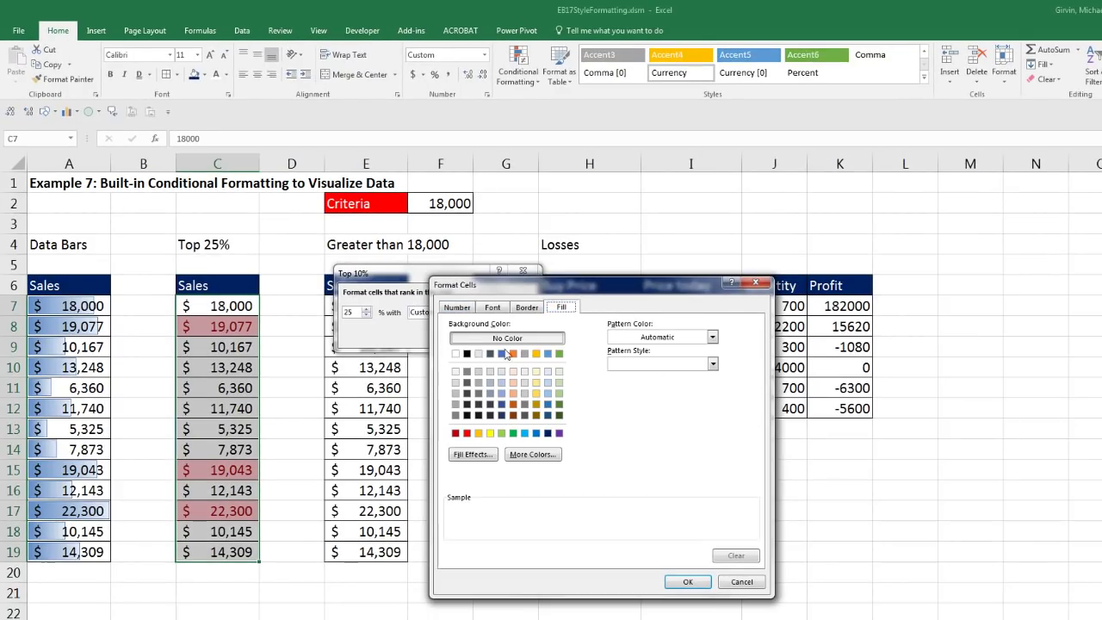
left_click(490, 433)
left_click(518, 308)
left_click(492, 308)
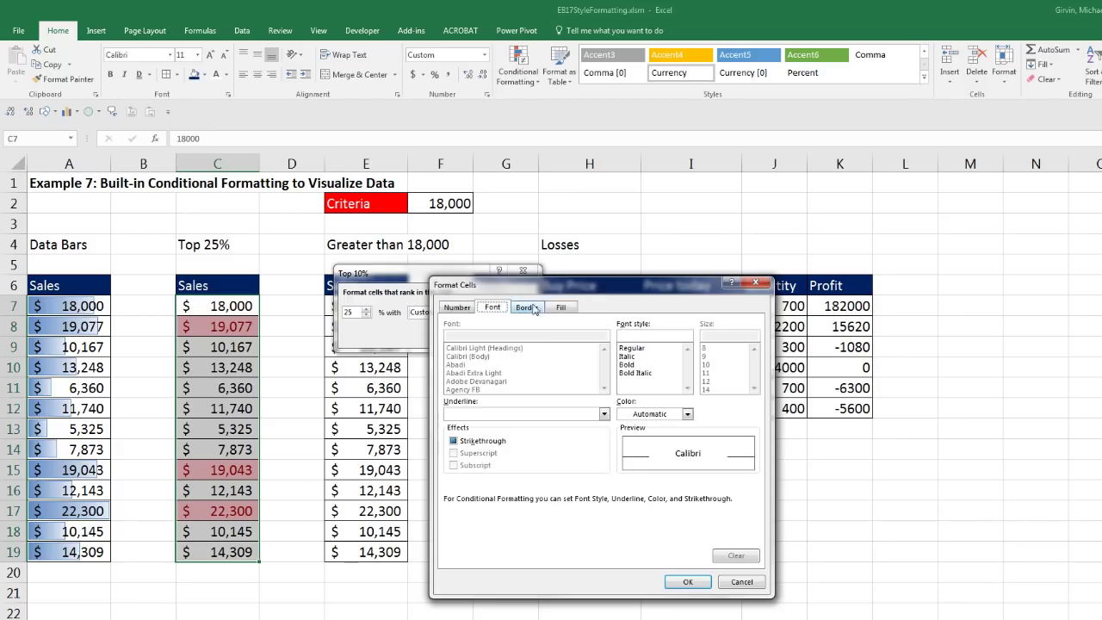
left_click(560, 308)
left_click(688, 583)
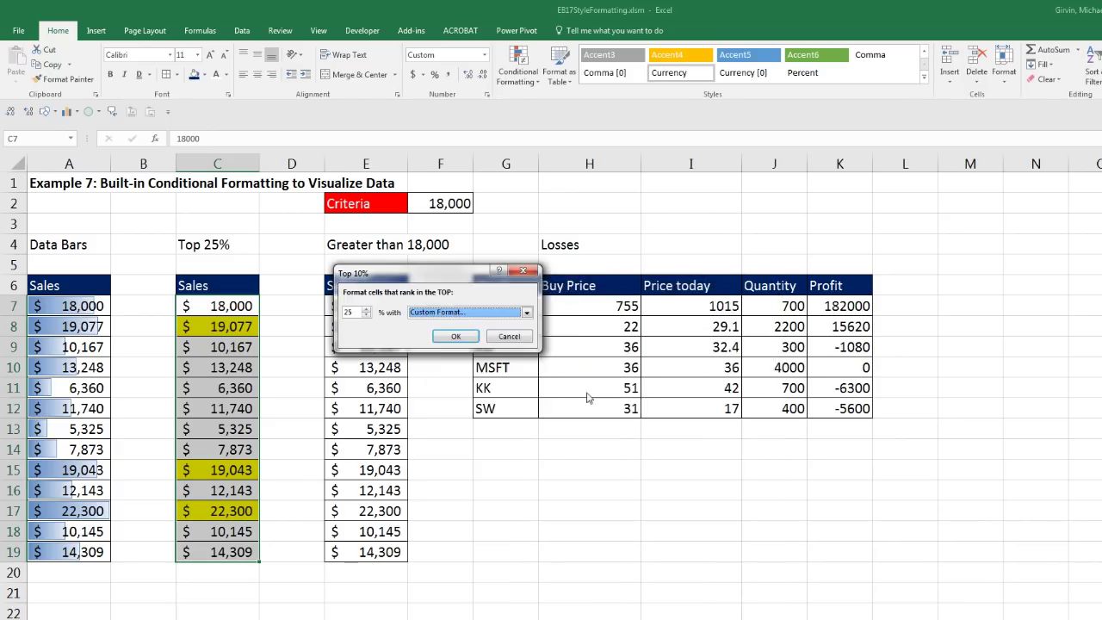
left_click(459, 335)
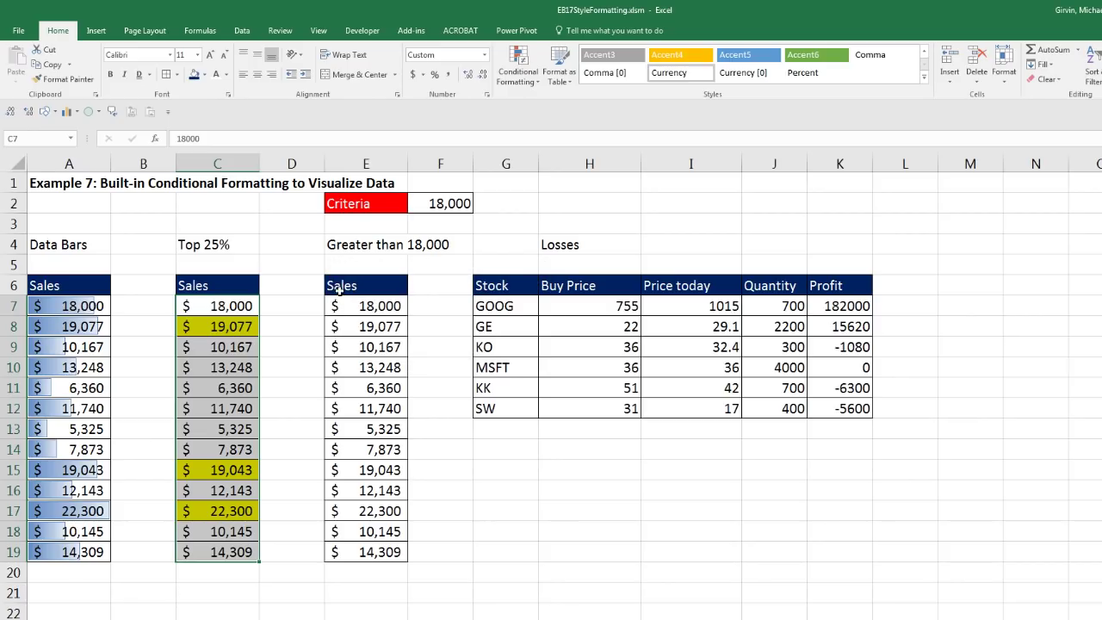
Create a Greater Than highlight rule for E7:E19 that compares the sales values with the criteria cell $F$2.
left_click_drag(366, 305, 386, 548)
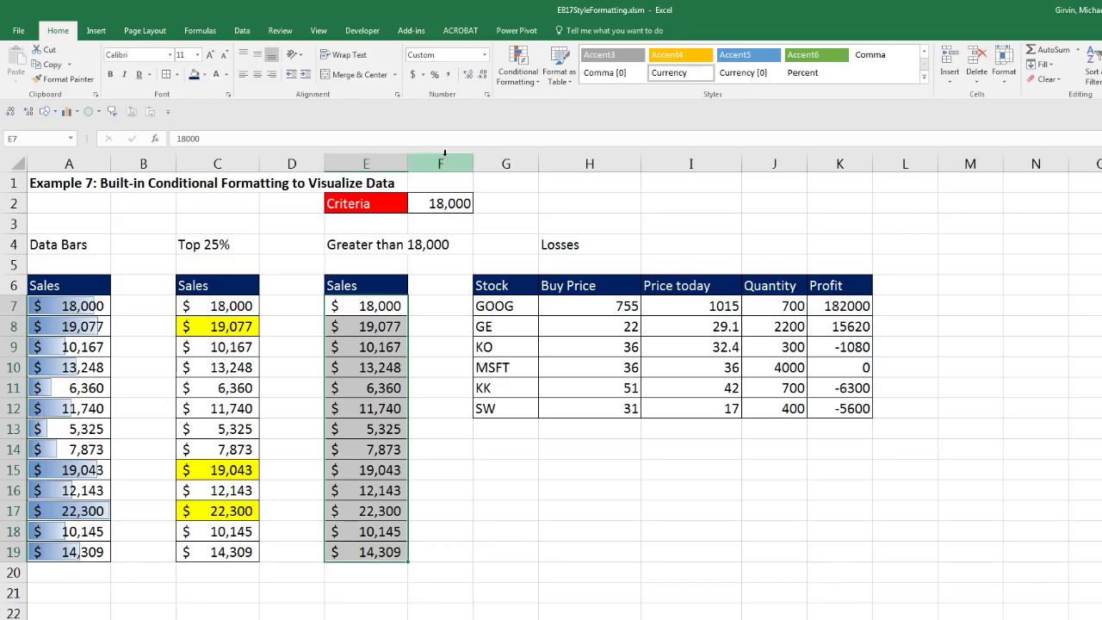
left_click(516, 73)
mouse_move(558, 108)
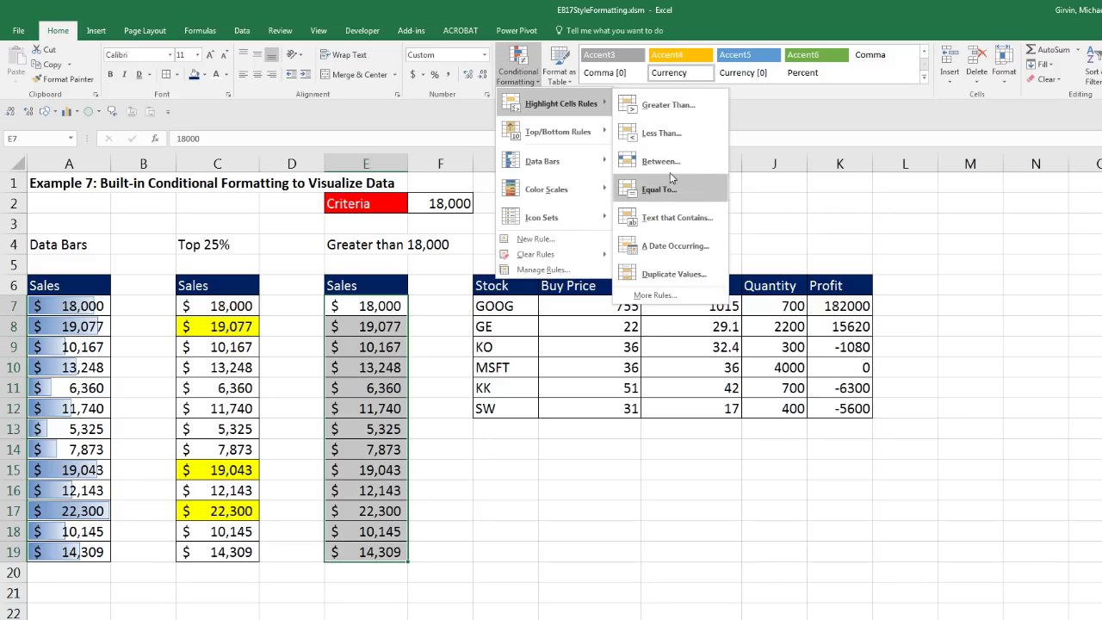
left_click(670, 112)
left_click_drag(446, 291, 649, 212)
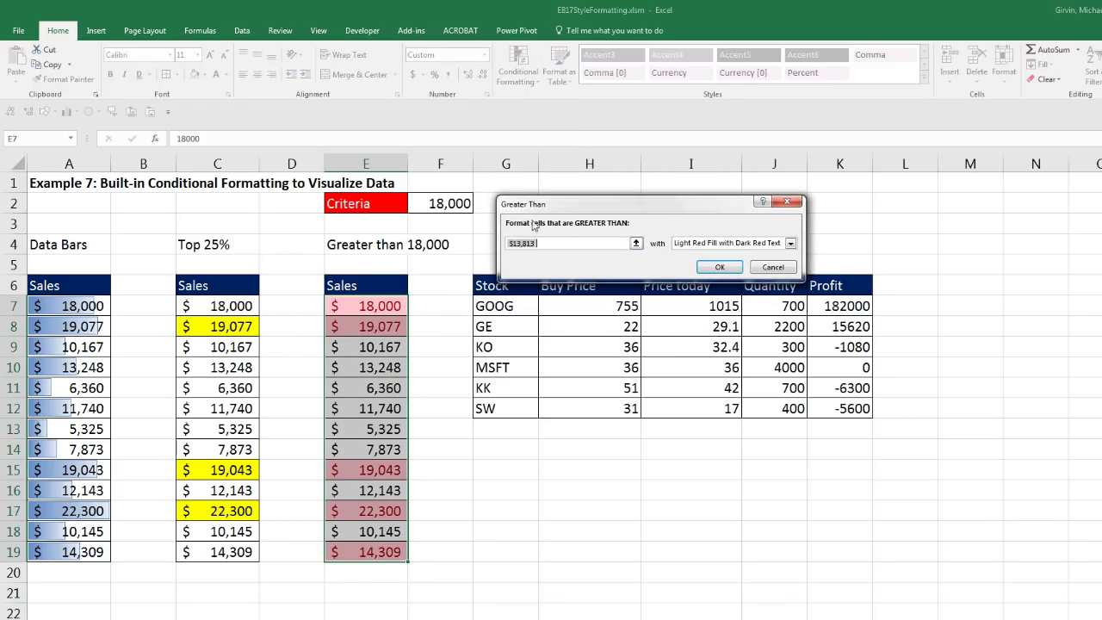
left_click(435, 200)
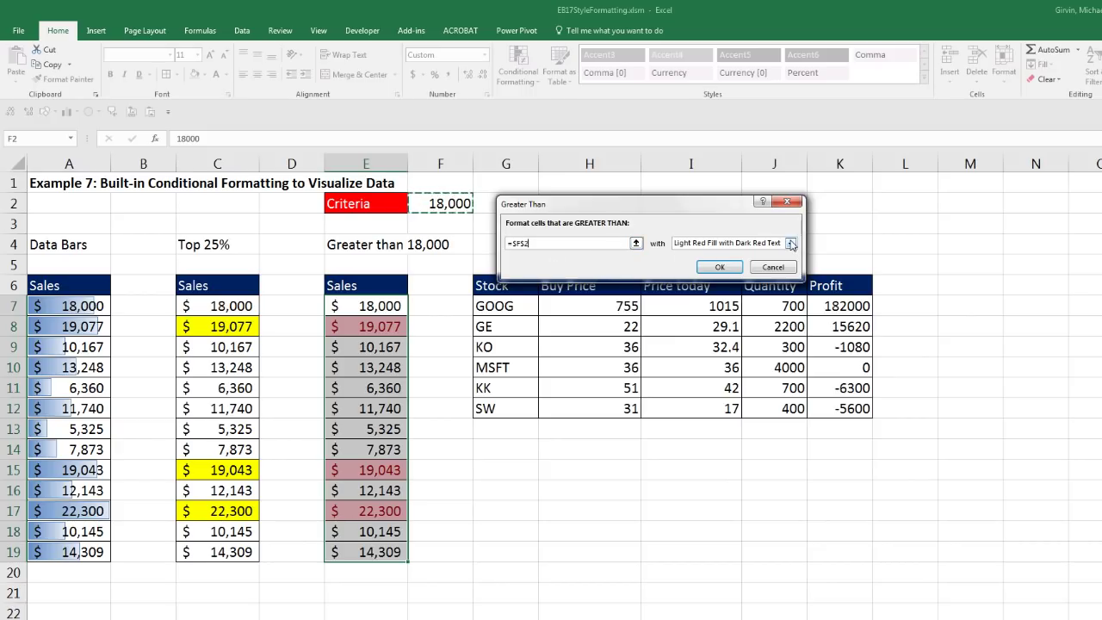
Give the Greater Than rule a custom yellow fill and apply it to the sales values.
left_click(790, 244)
left_click(680, 313)
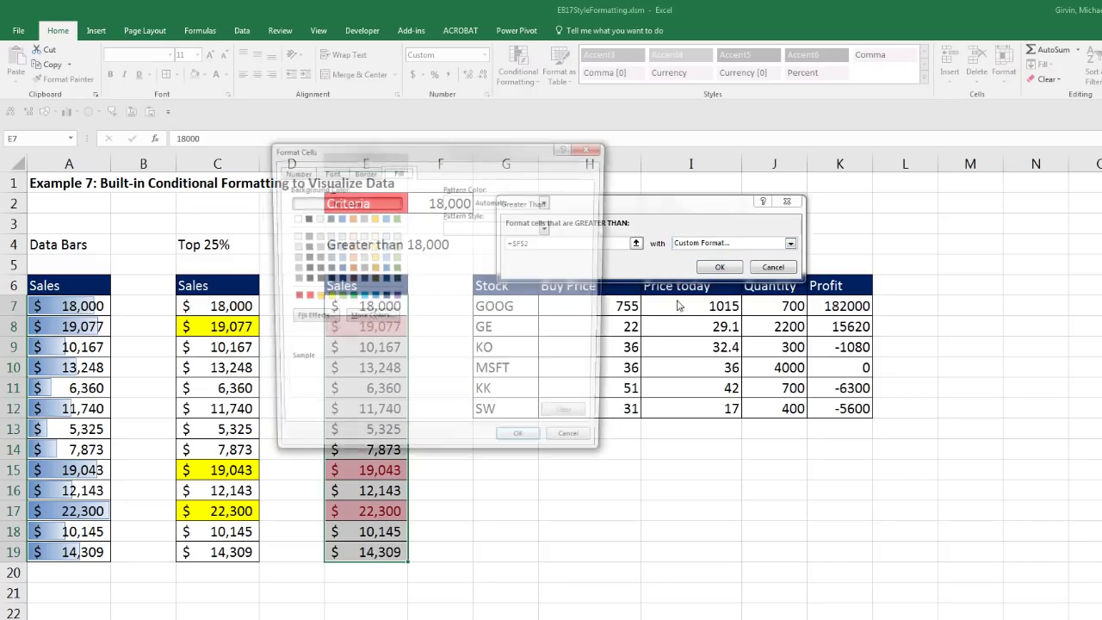
left_click(325, 297)
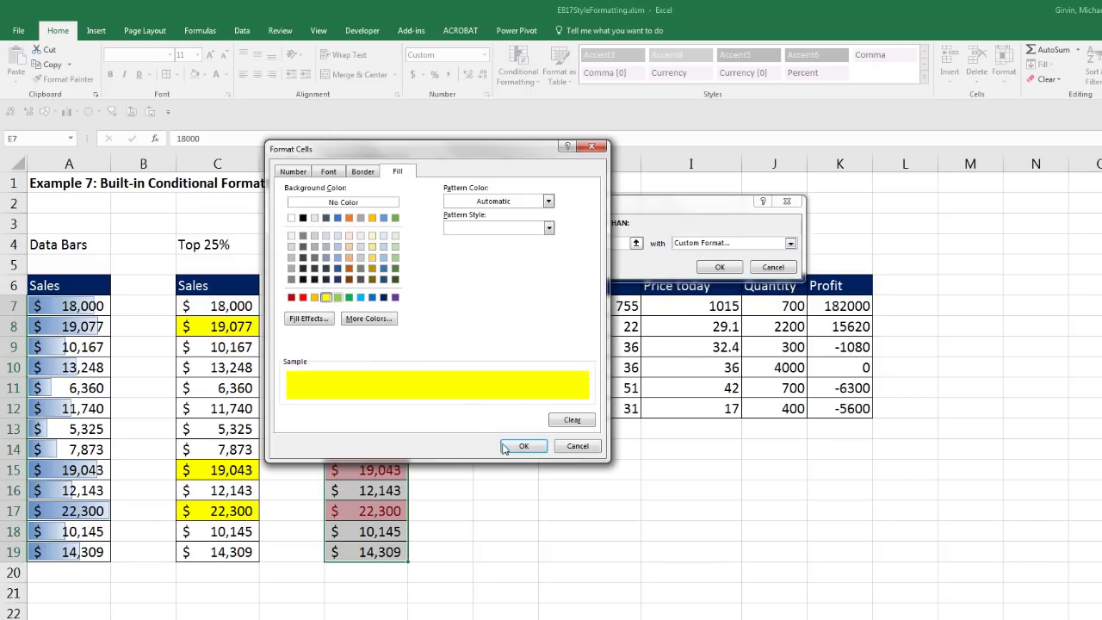
left_click(524, 446)
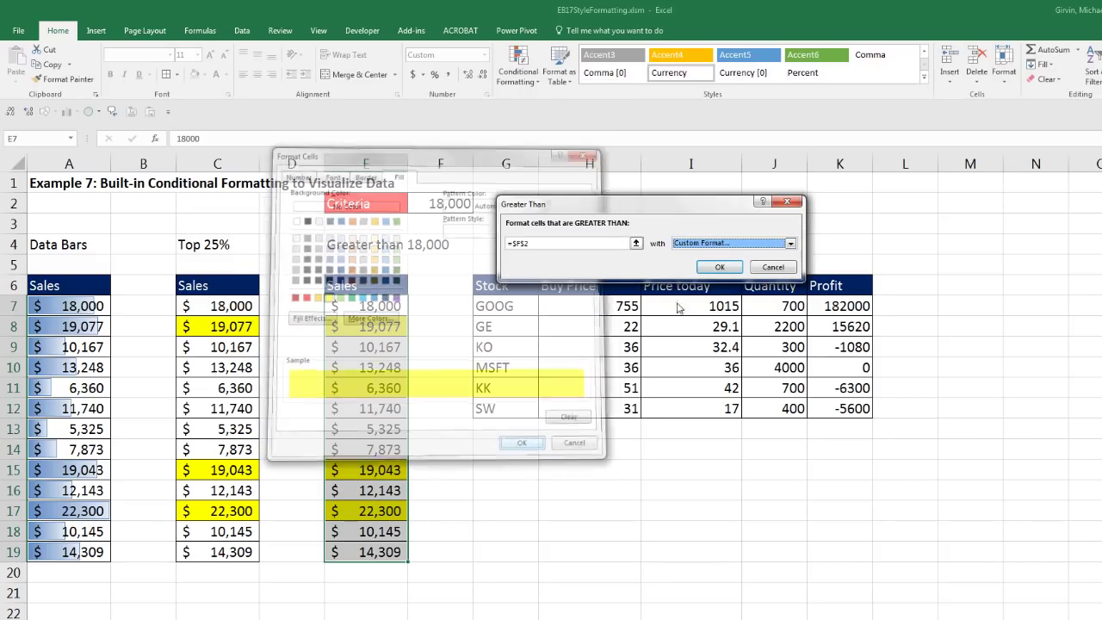
left_click(720, 268)
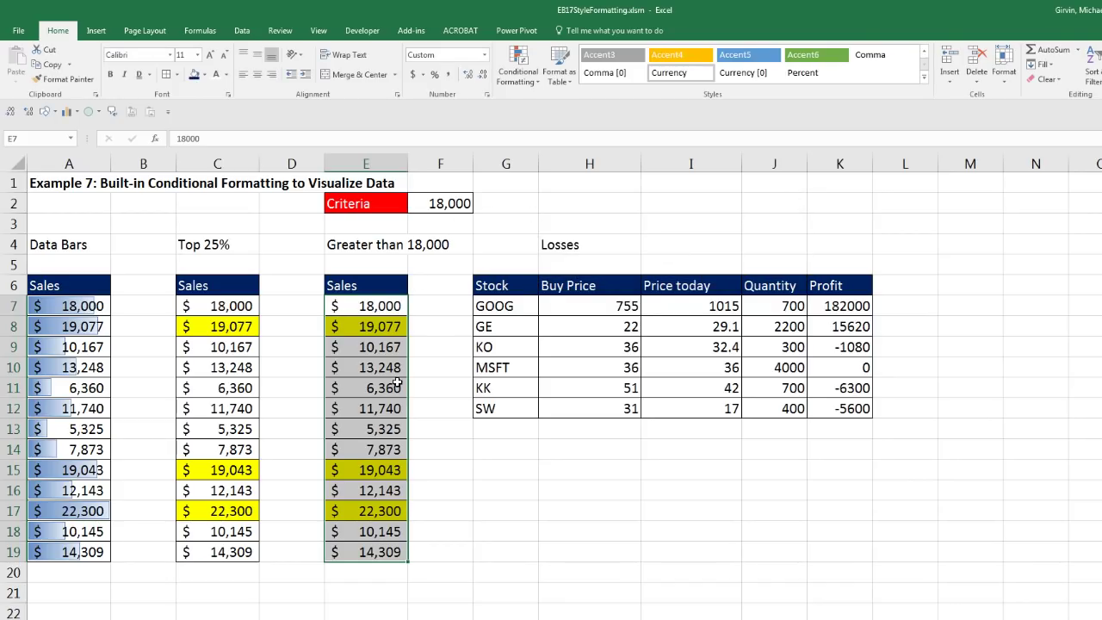
Test the Greater Than rule by setting the criteria in F2 to 10000, and undo the change.
left_click(439, 203)
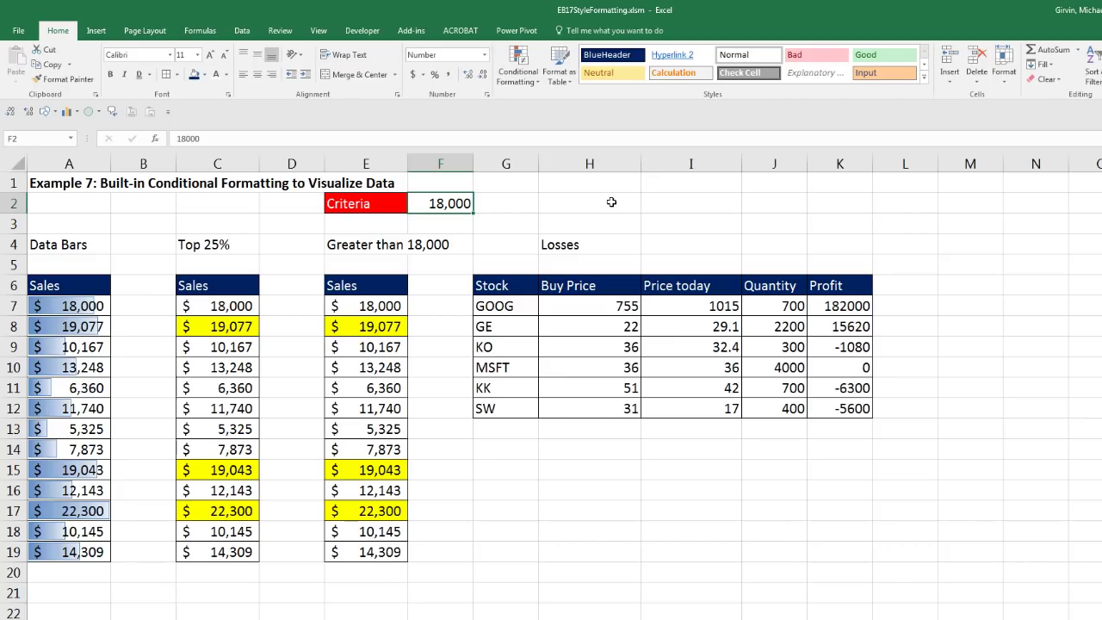
type("10")
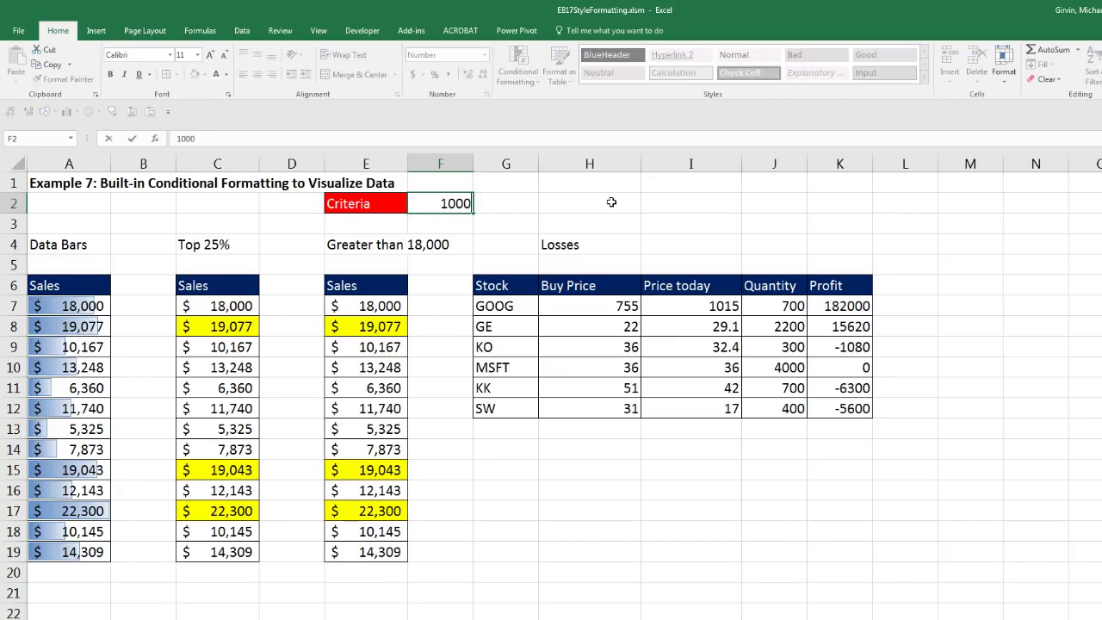
key("Return")
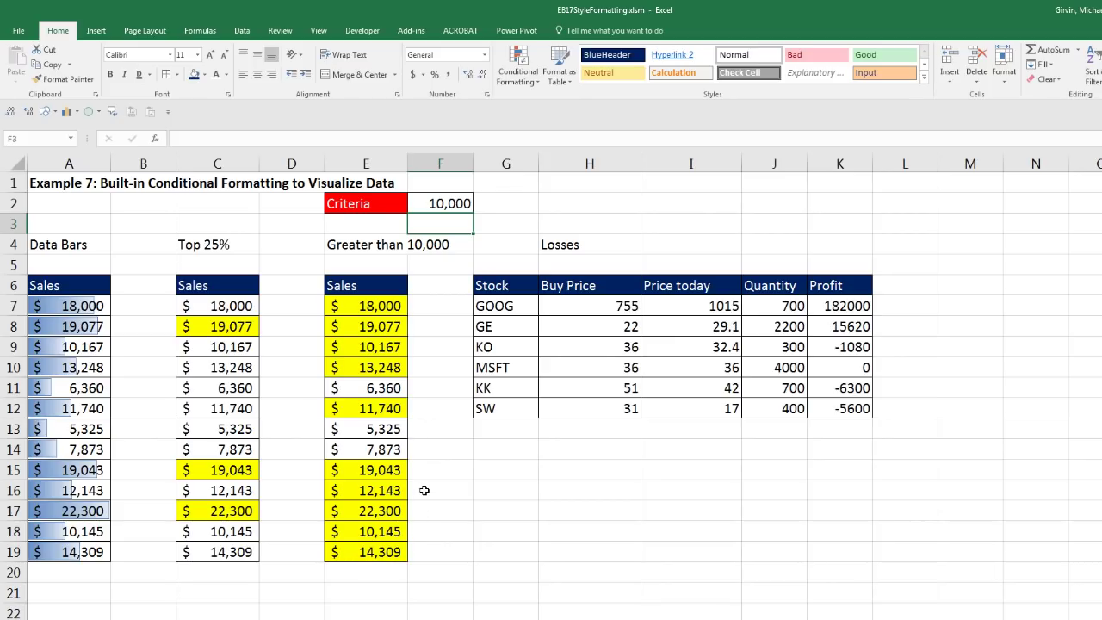
key("ctrl+z")
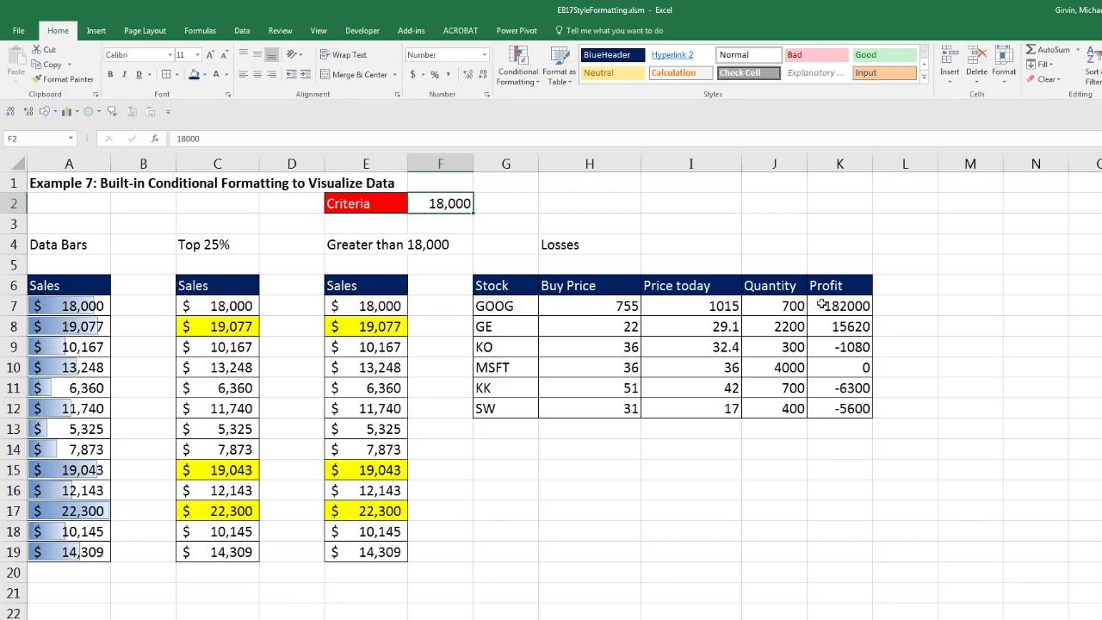
Create a Less Than highlight rule for the profit values in K7:K12 with 0 as the threshold.
left_click_drag(822, 305, 833, 405)
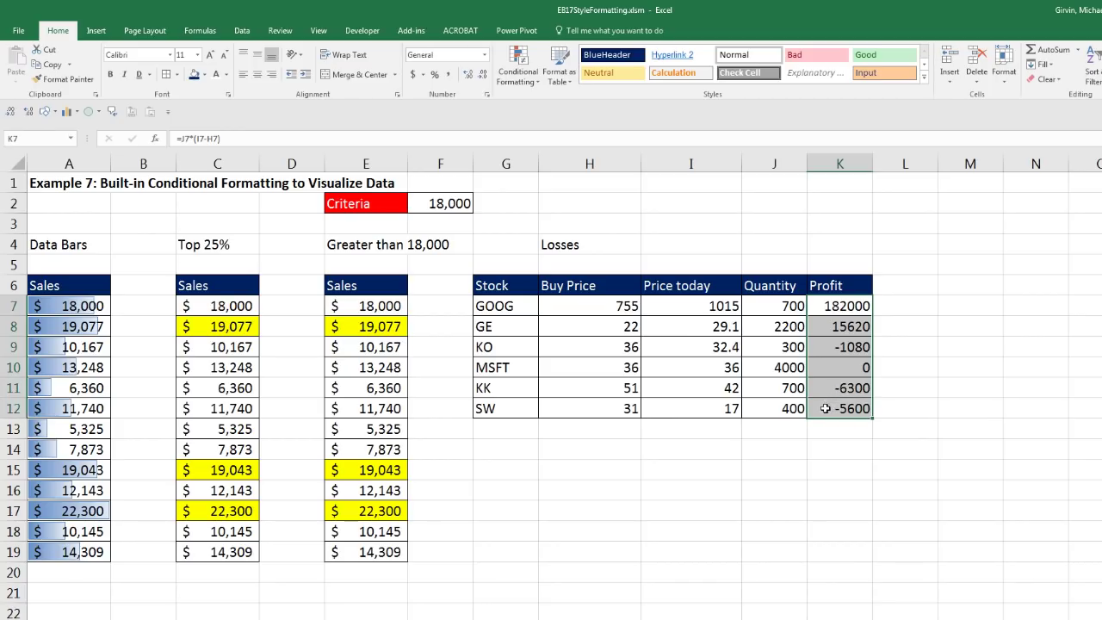
left_click(530, 83)
mouse_move(532, 103)
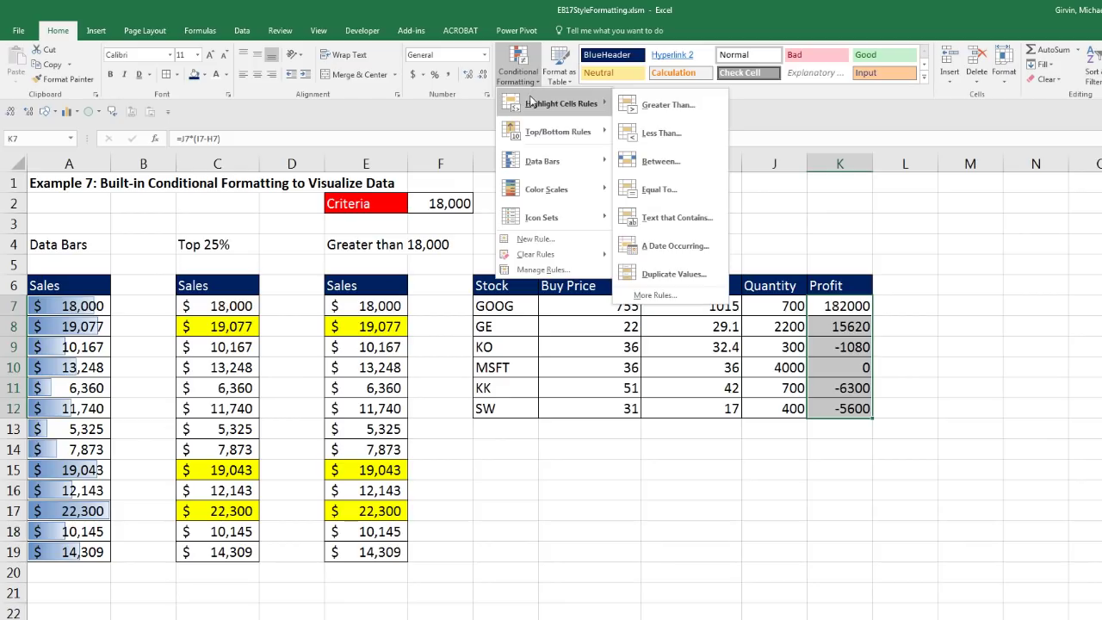
left_click(661, 133)
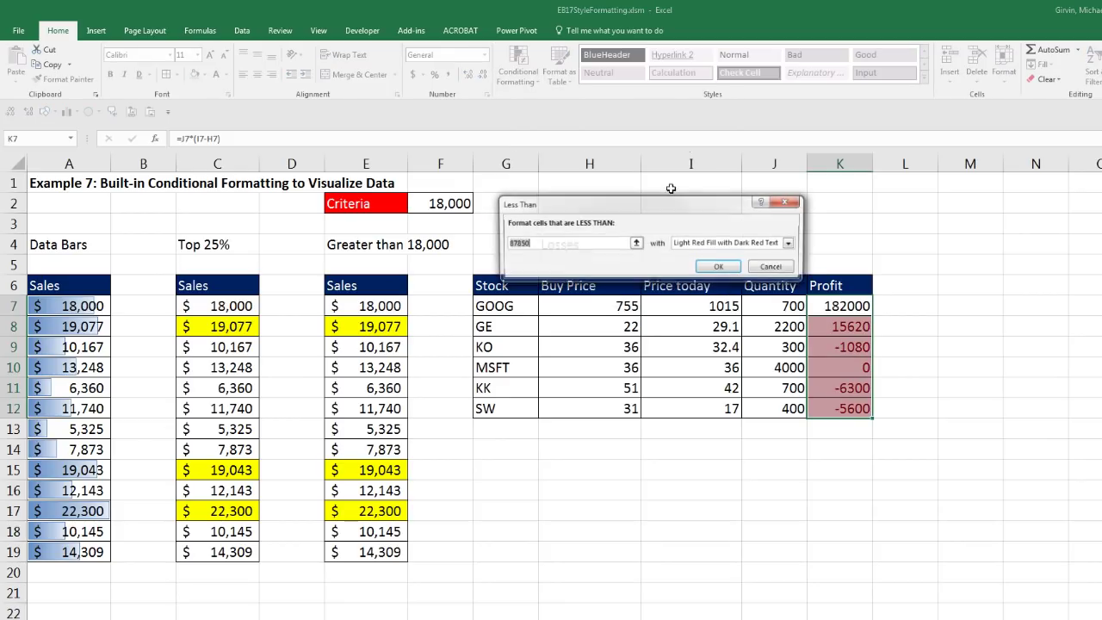
left_click_drag(650, 211, 845, 189)
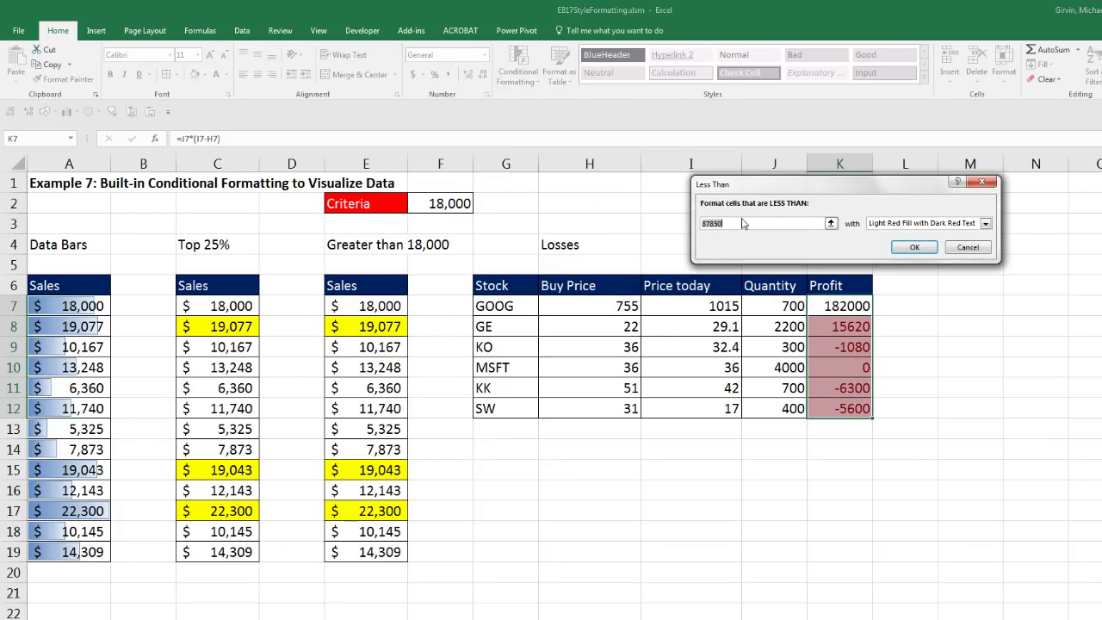
type("0")
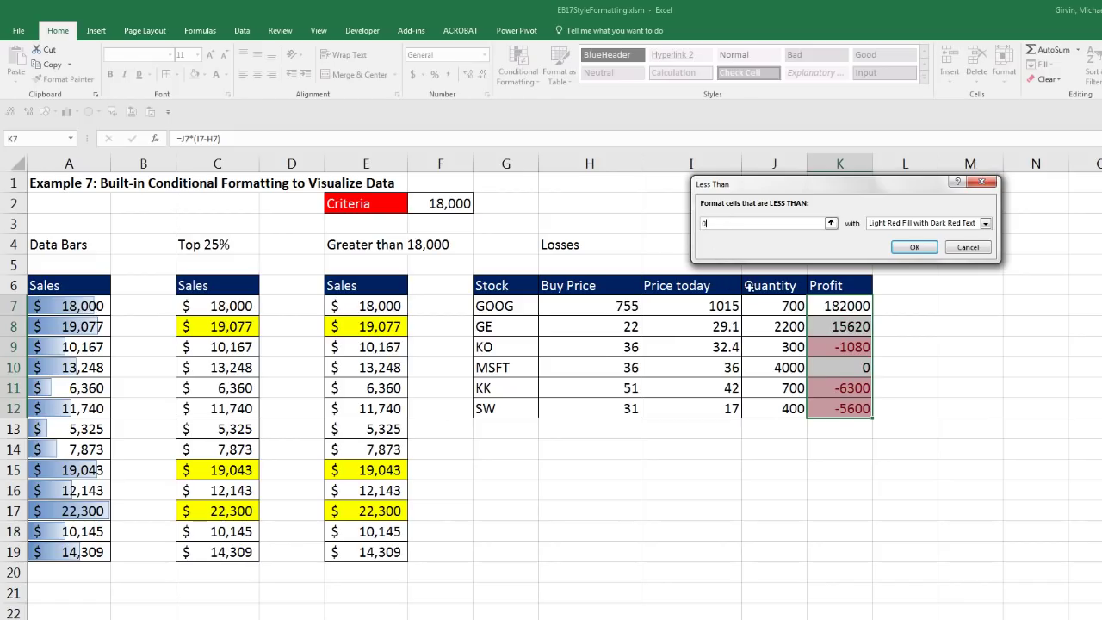
Give the Less Than rule a custom format with red fill and white font, and apply it to the profit values.
left_click(985, 223)
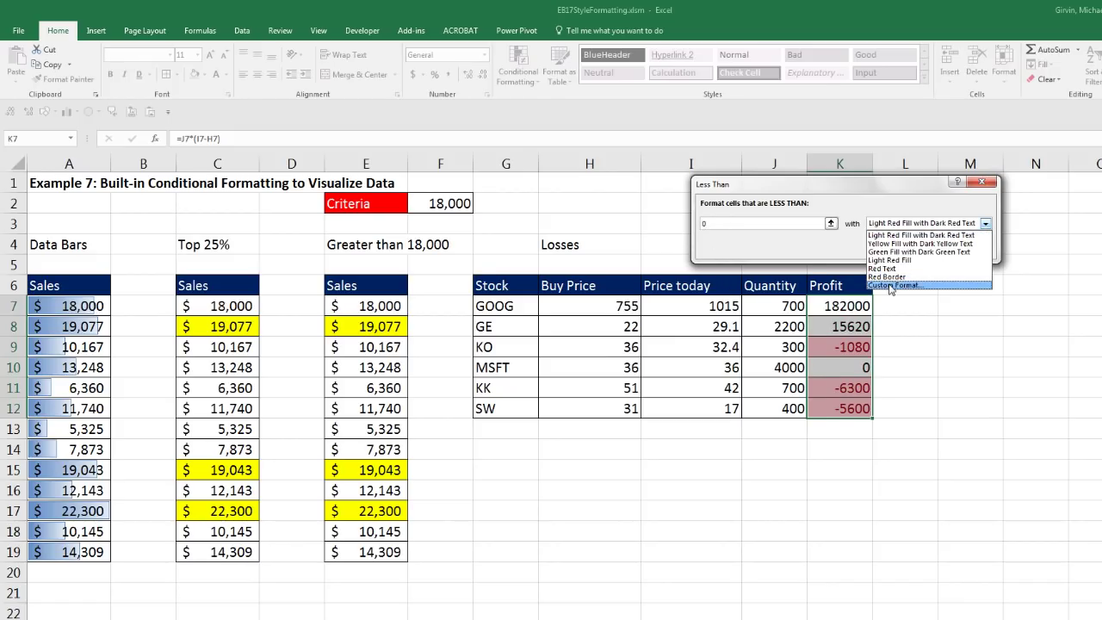
left_click(894, 284)
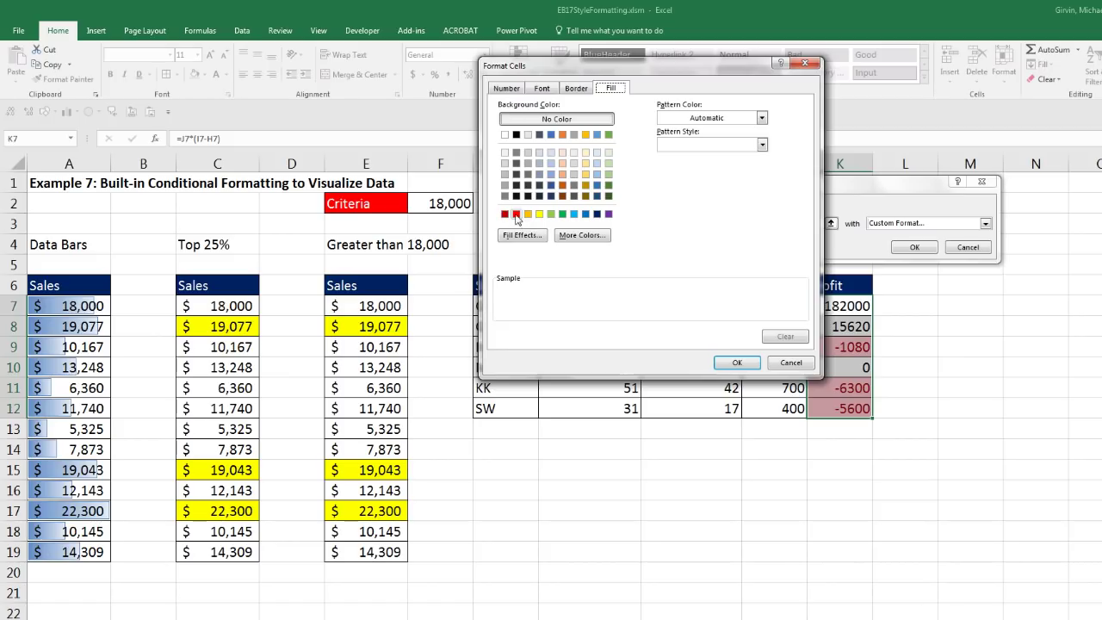
left_click(516, 214)
left_click(542, 89)
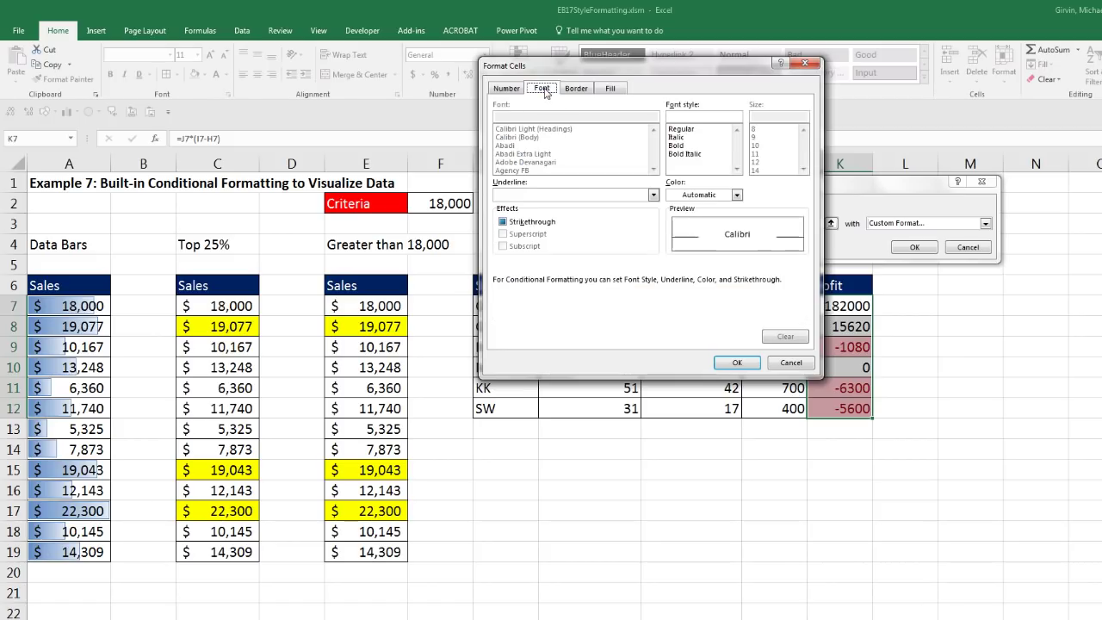
left_click(736, 194)
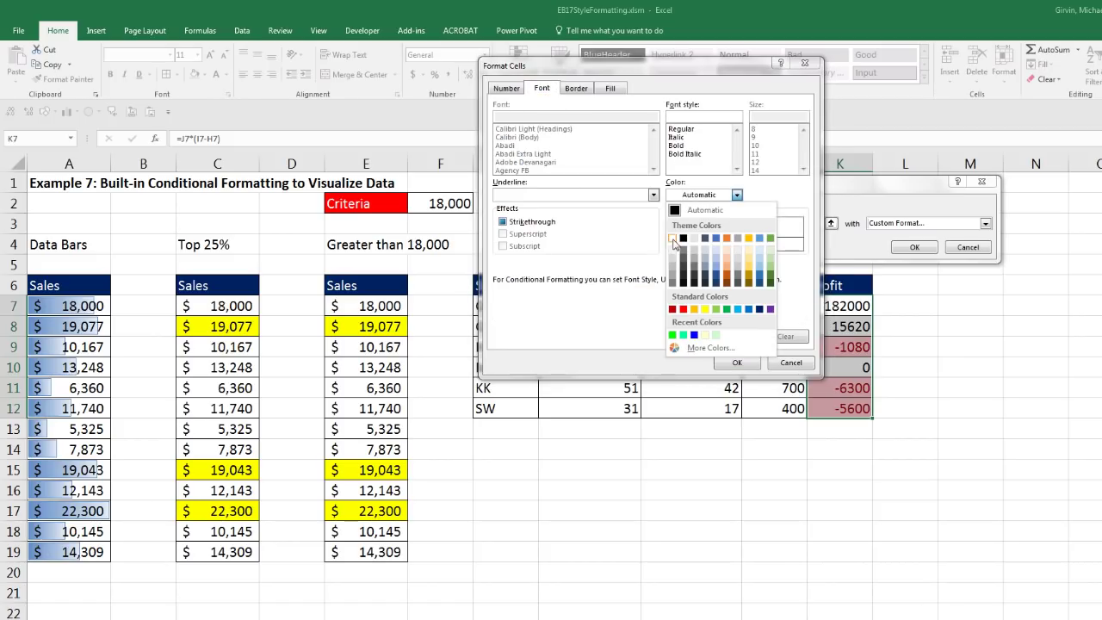
left_click(673, 240)
left_click(737, 363)
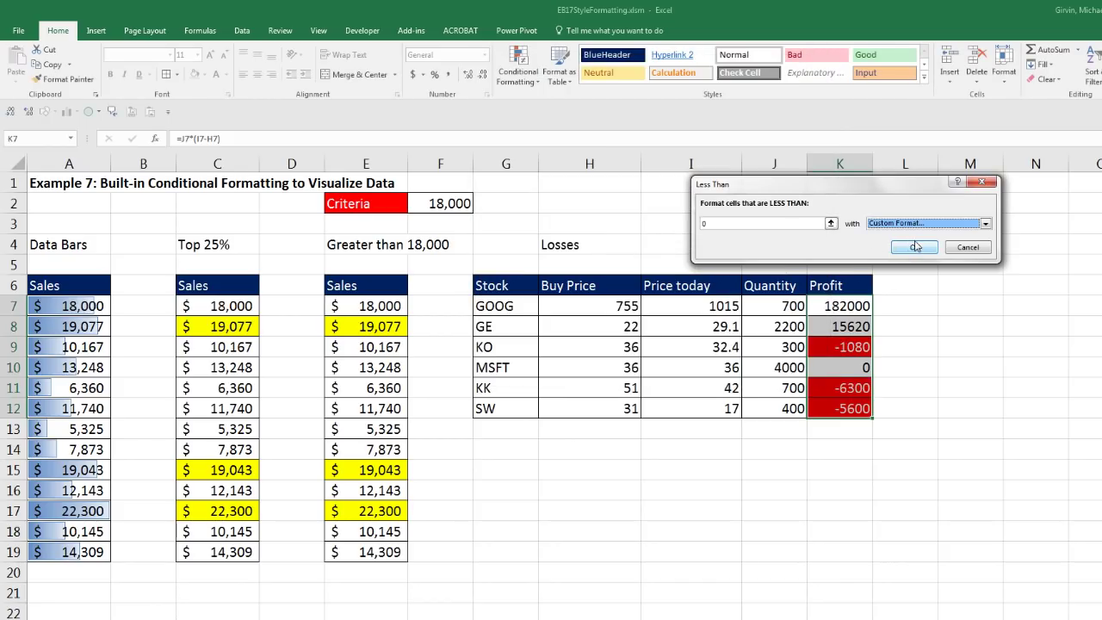
left_click(916, 247)
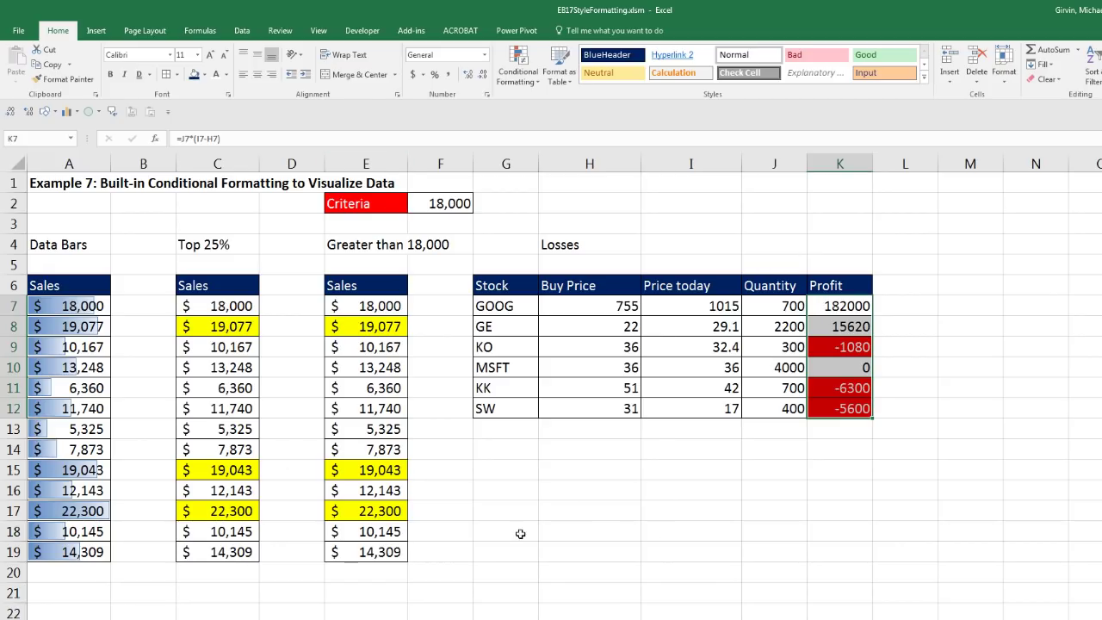
Review the finished example sheets in reverse order, from Cell Styles back to Accounting Style Formatting.
key("ctrl+Page_Up")
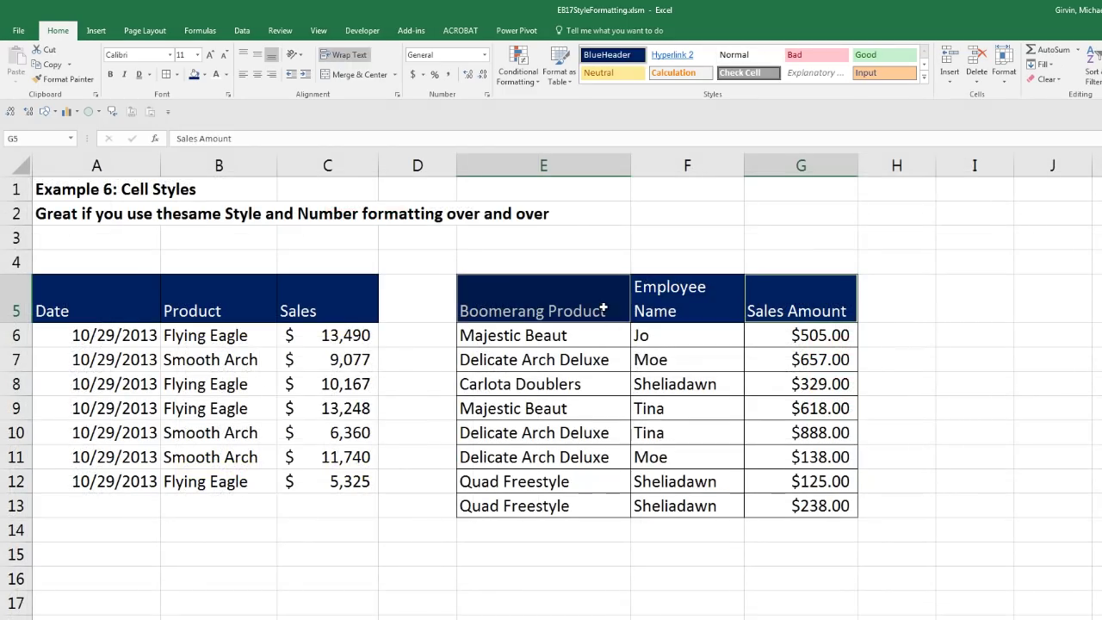
key("ctrl+Page_Up")
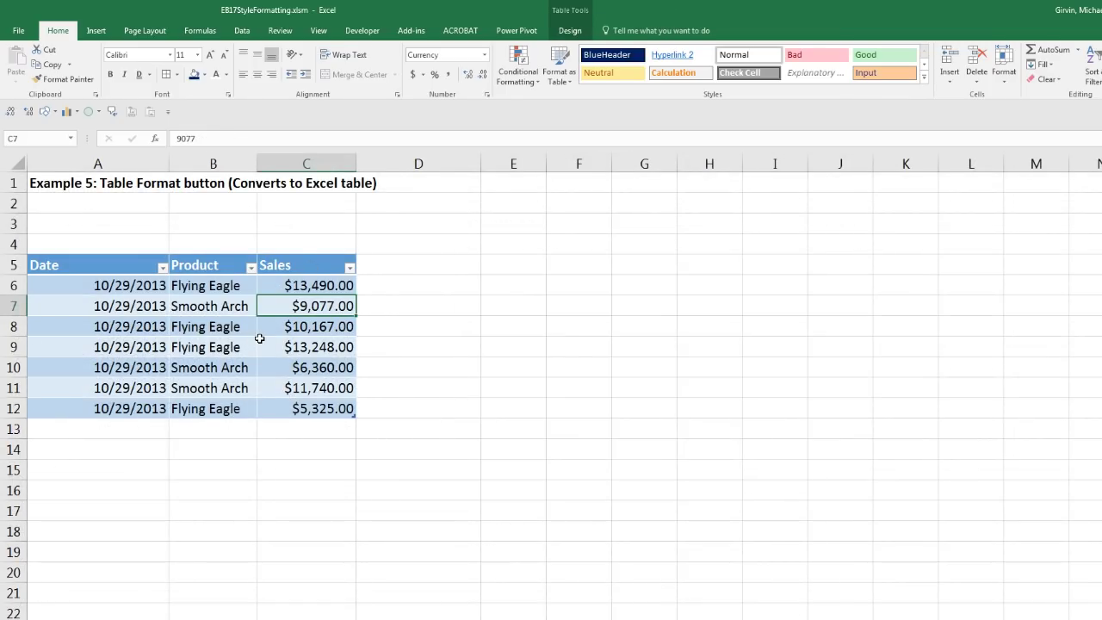
key("ctrl+Page_Up")
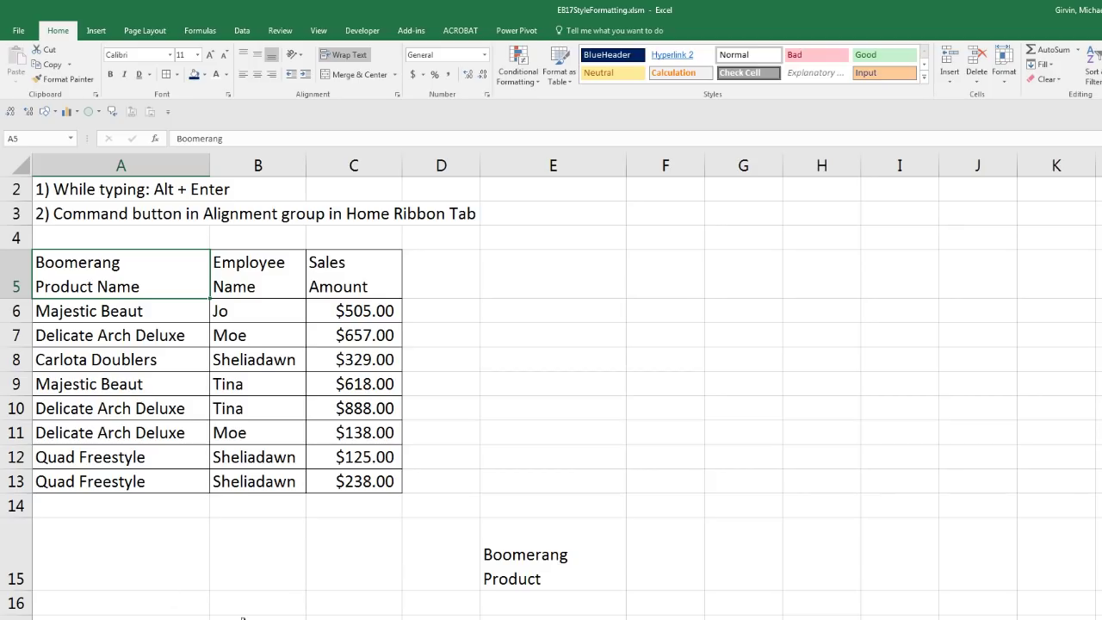
key("ctrl+Page_Up")
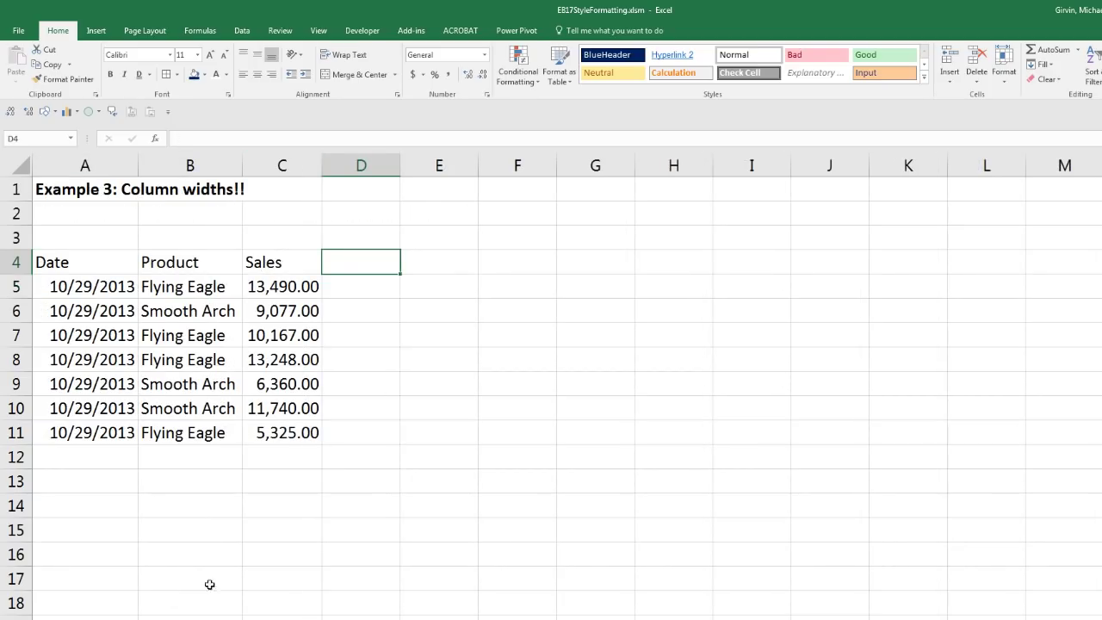
key("ctrl+Page_Up")
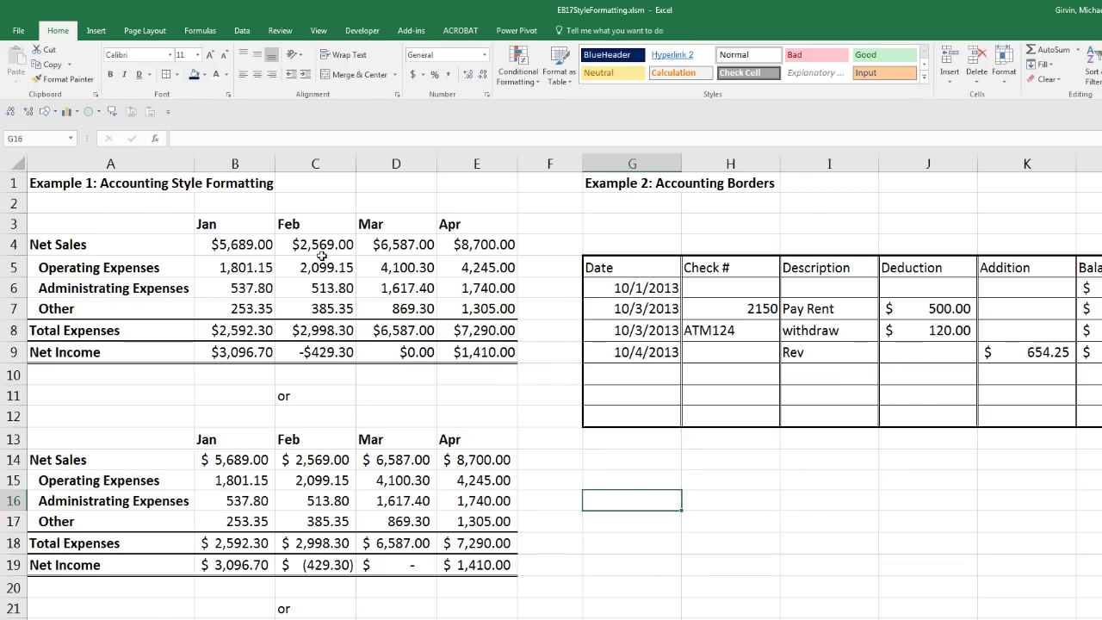